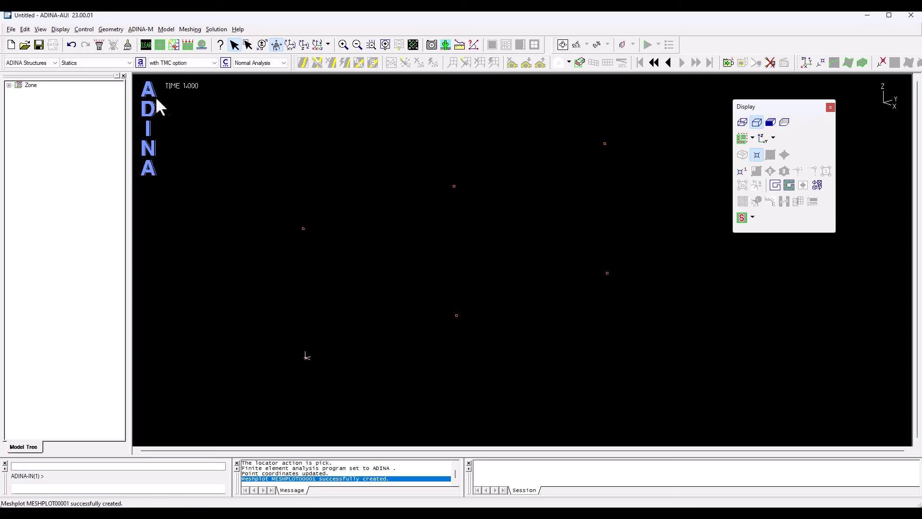
- Add surface 1 of type Vertex using points 4, 2, 1 and 3 as its corners
left_click(112, 30)
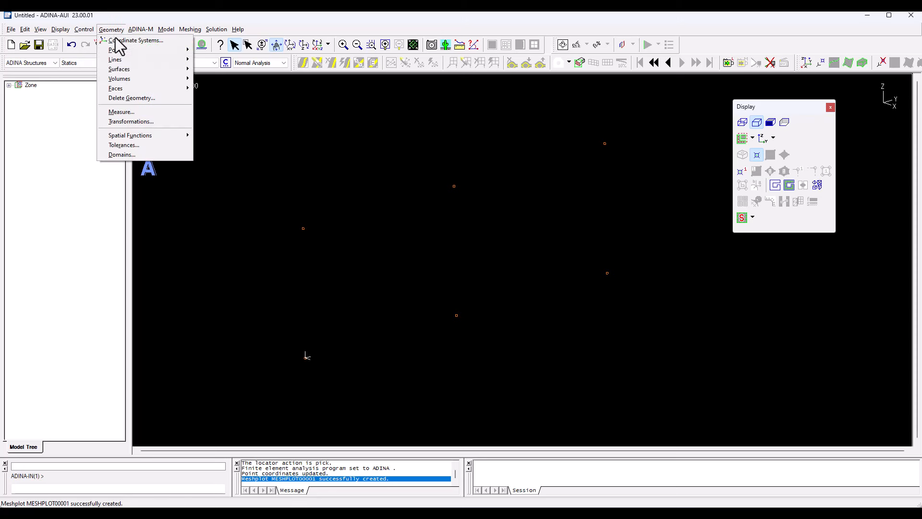
mouse_move(173, 70)
left_click(215, 70)
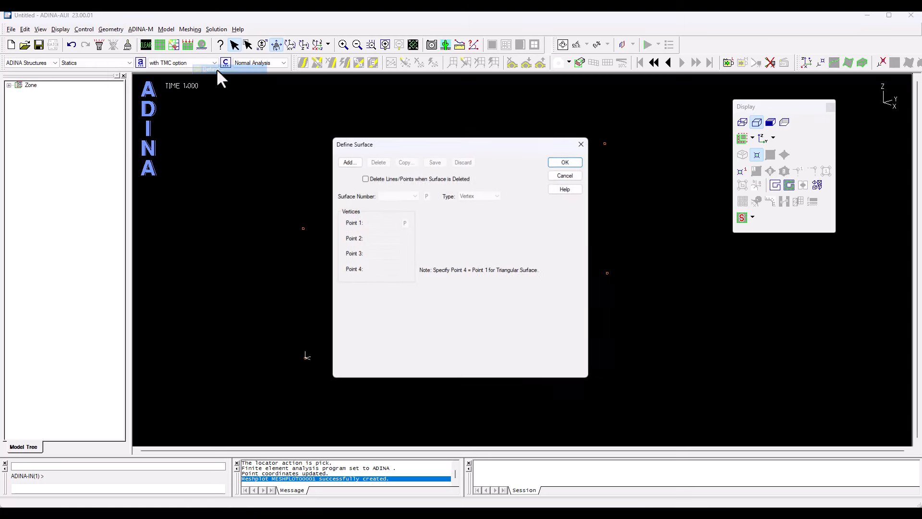
left_click(346, 163)
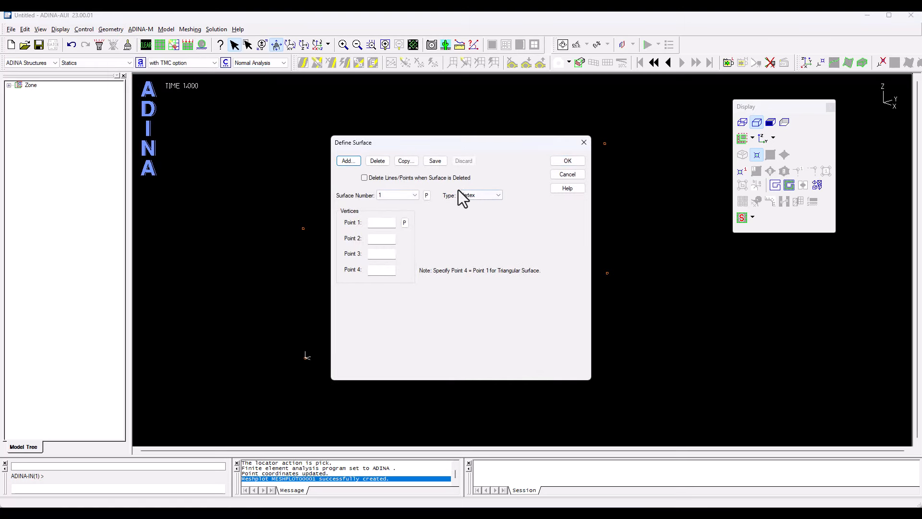
left_click(405, 223)
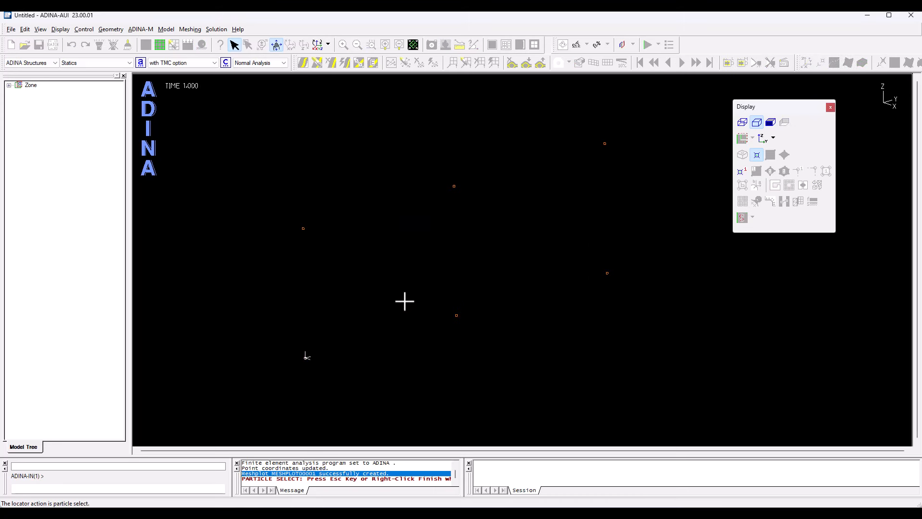
key("Escape")
- Add vertex surface 2 using points 6, 4, 3 and 5, and display the two surfaces shaded
left_click(356, 160)
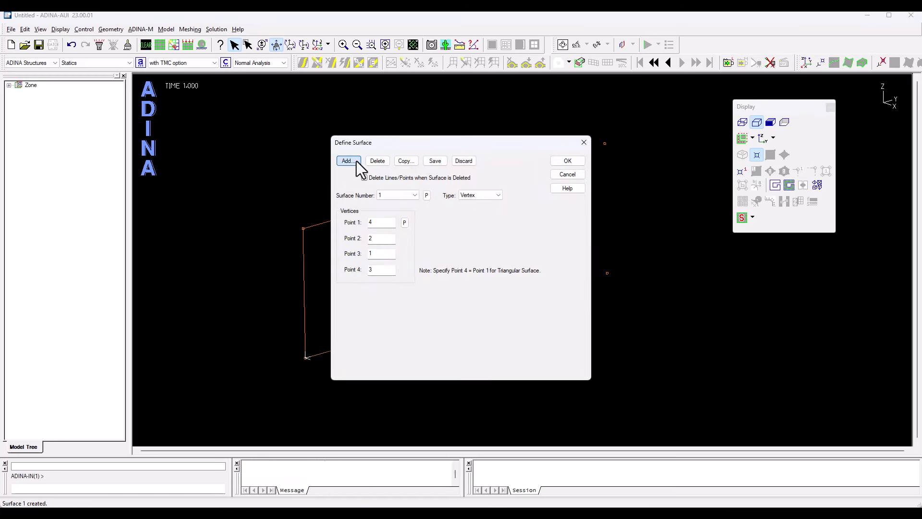
left_click_drag(391, 146, 164, 117)
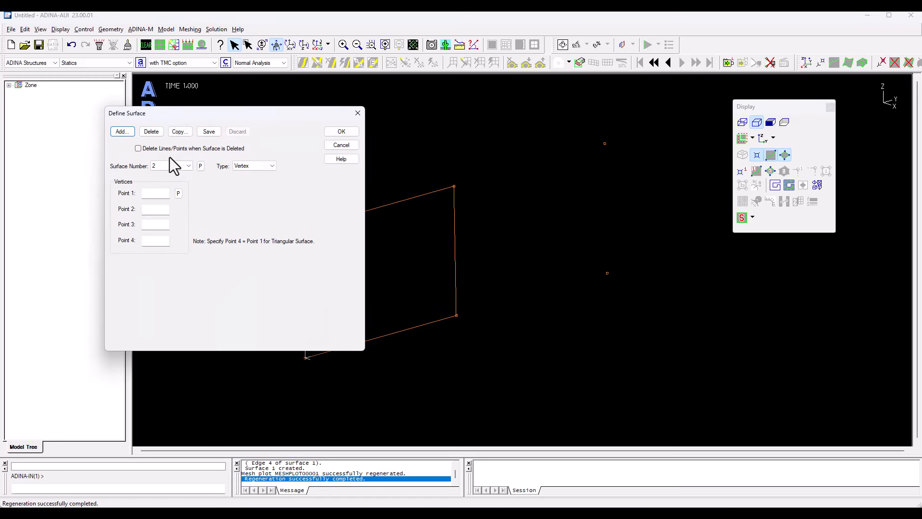
left_click(178, 193)
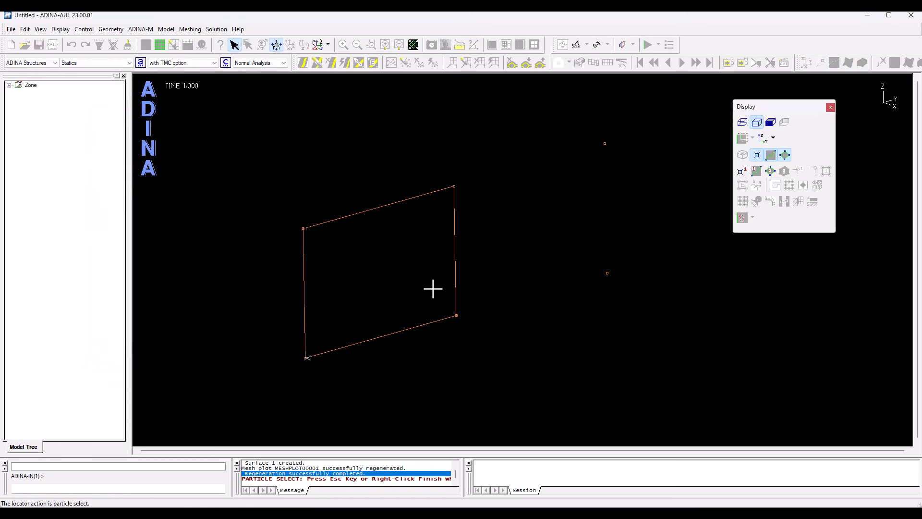
left_click_drag(434, 297, 485, 339)
right_click(571, 257)
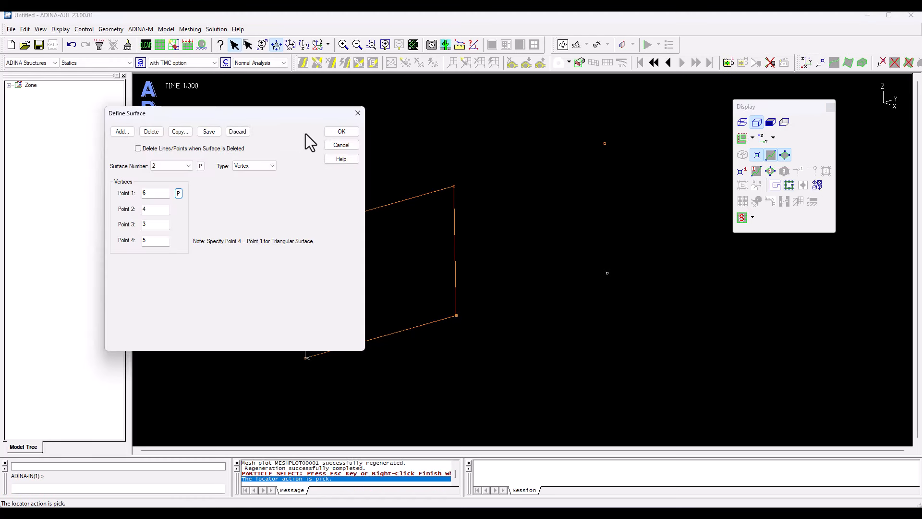
left_click(341, 132)
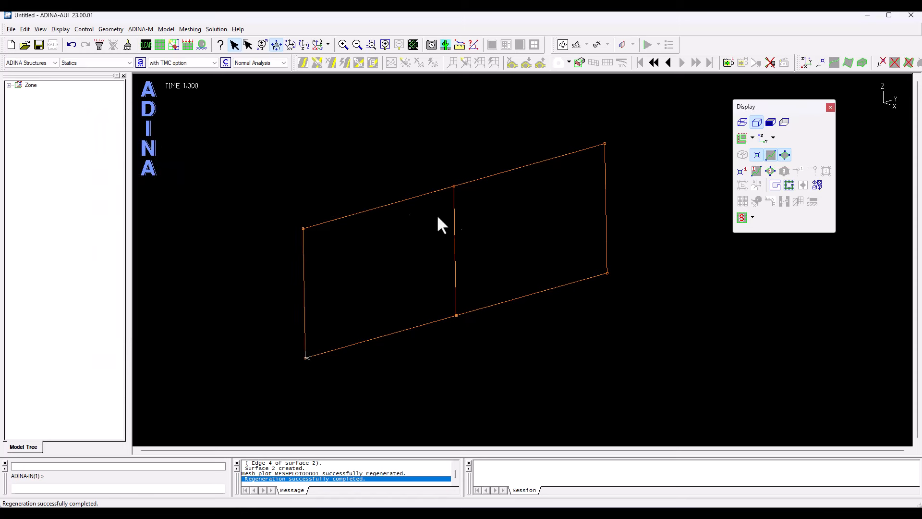
mouse_move(451, 227)
left_mouse_down()
mouse_move(496, 193)
mouse_move(485, 233)
mouse_move(524, 213)
mouse_move(403, 245)
mouse_move(507, 229)
mouse_move(517, 214)
mouse_move(479, 232)
left_mouse_up()
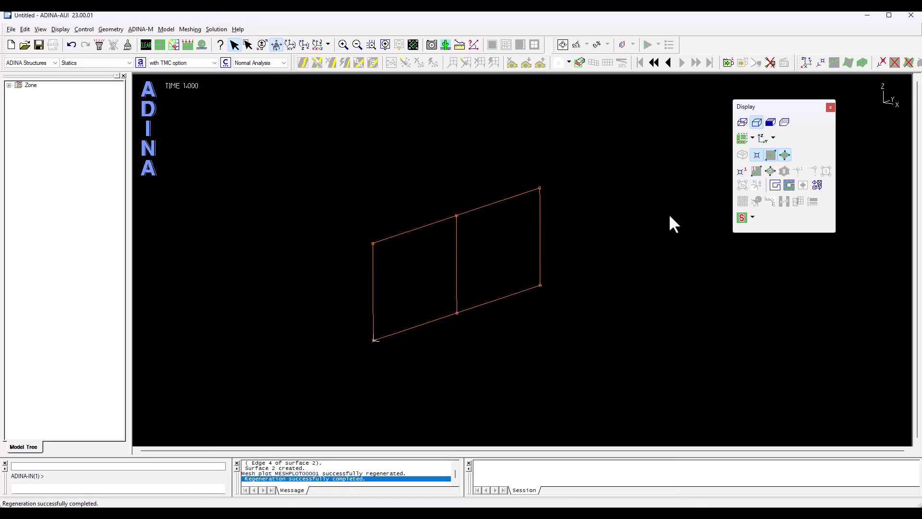
left_click(771, 123)
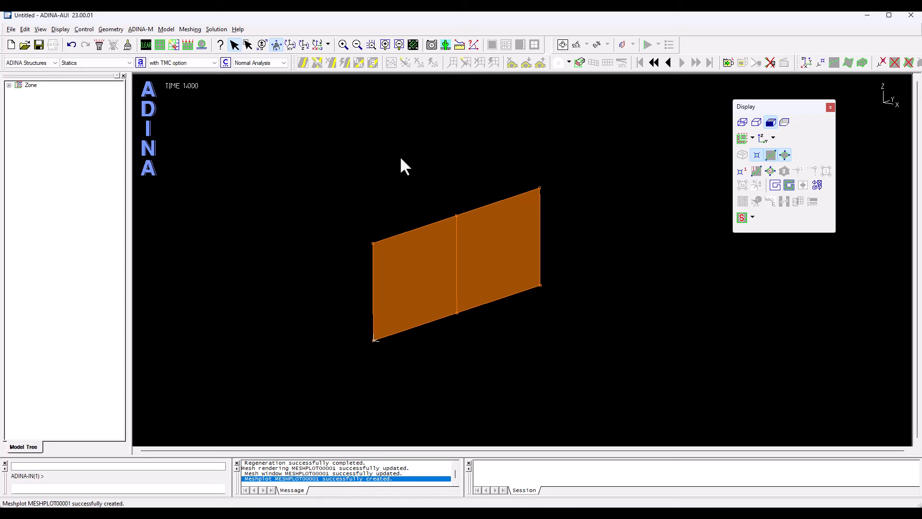
- Add a new surface 3 and set its type to Transformed
left_click(122, 29)
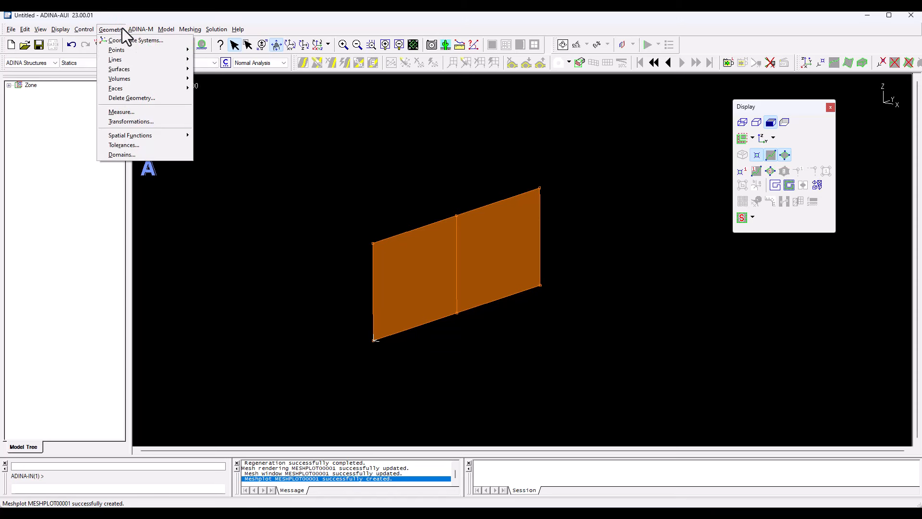
mouse_move(120, 69)
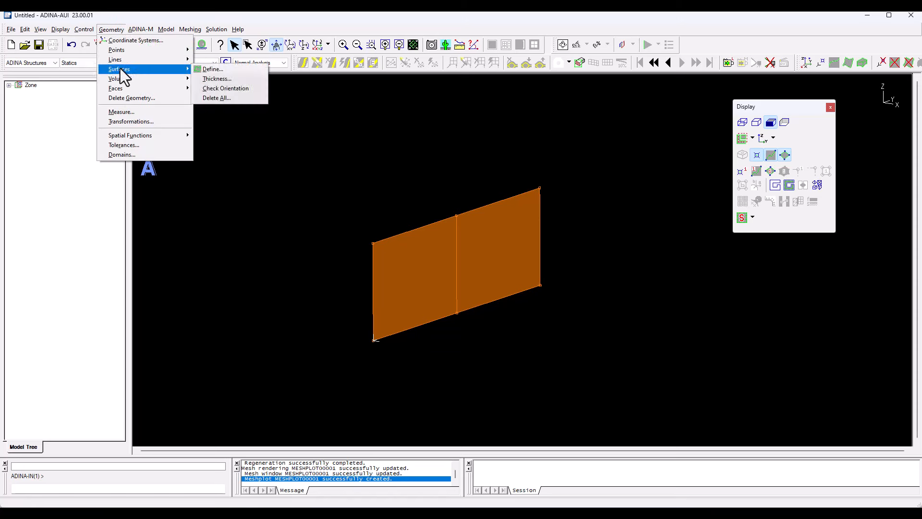
left_click(236, 71)
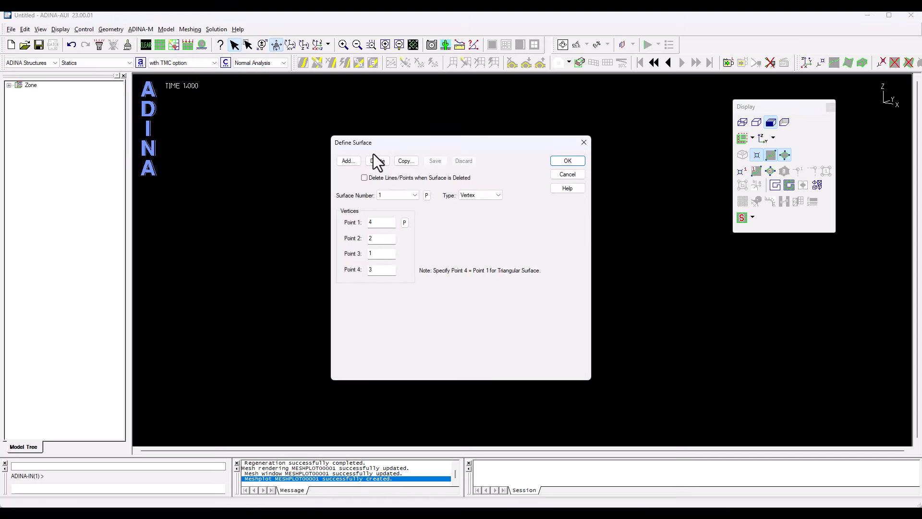
left_click(346, 161)
left_click(485, 195)
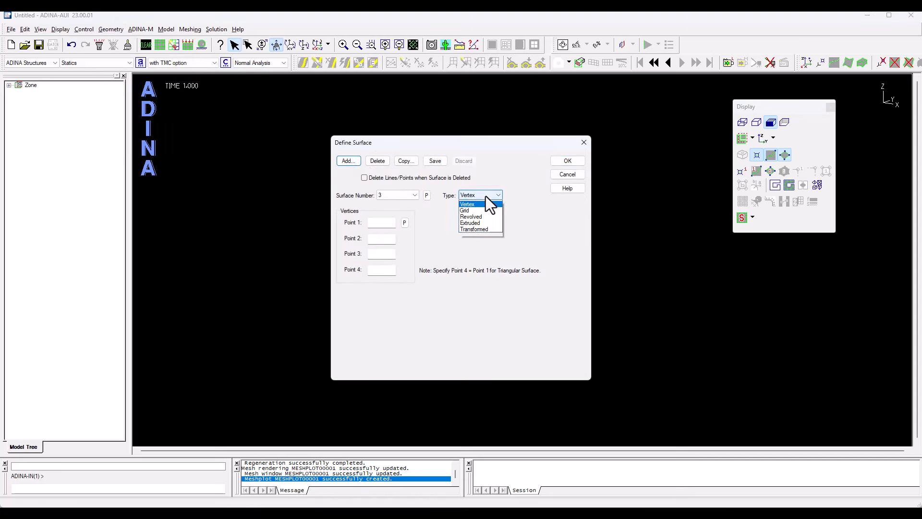
left_click(482, 234)
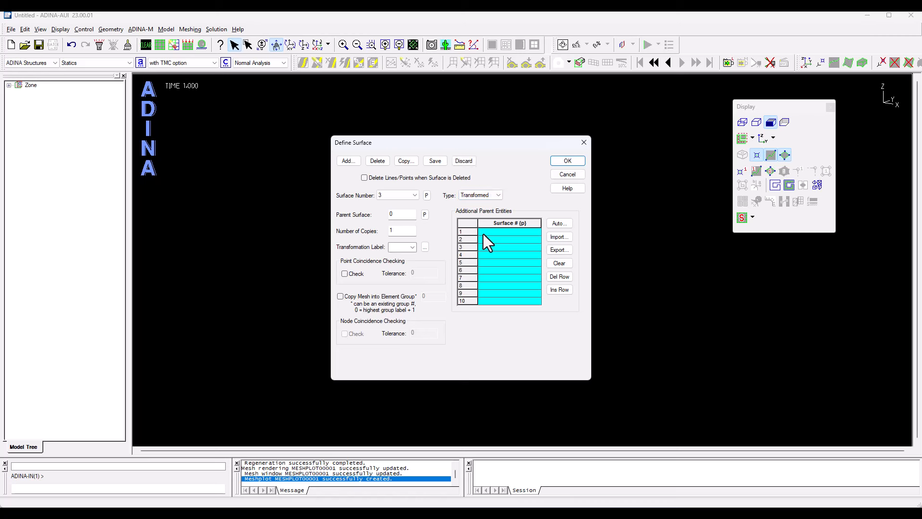
- Define translation transformation 1 for the new surface by a vector with X set to -5
left_click(426, 247)
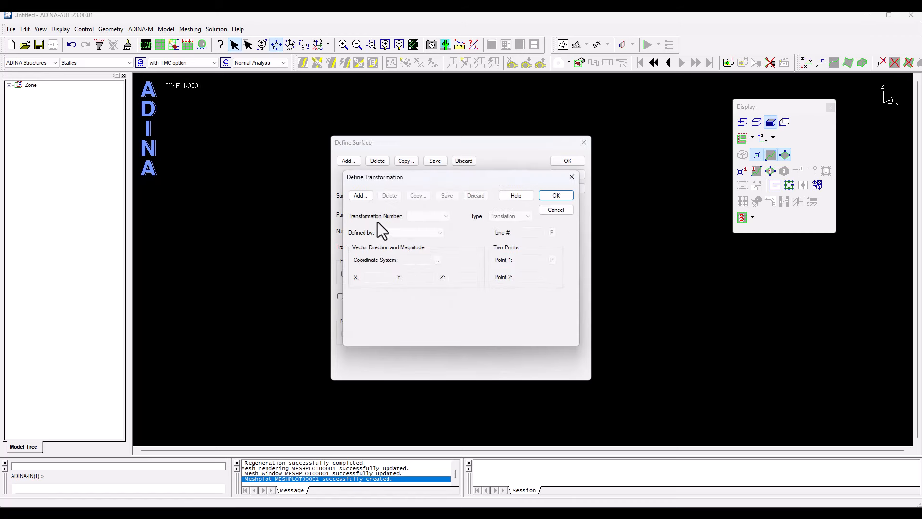
left_click(362, 196)
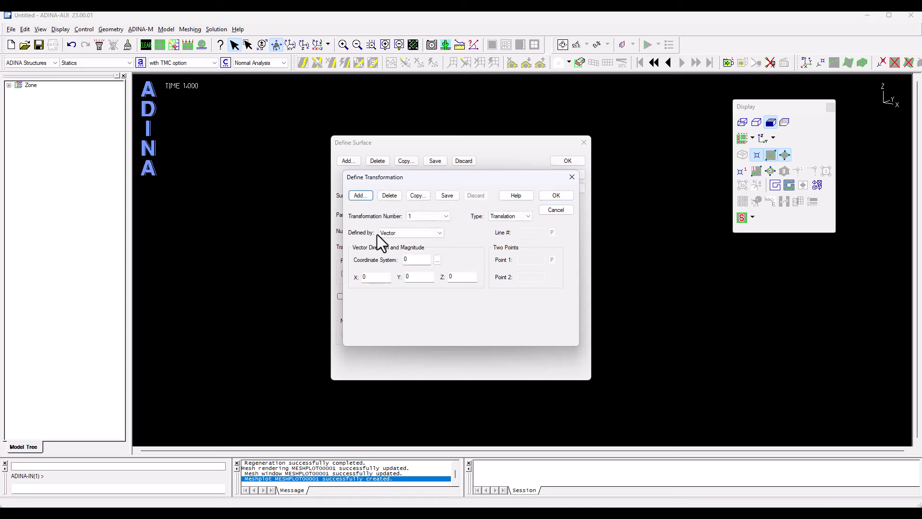
double_click(390, 277)
type("-5")
left_click(554, 197)
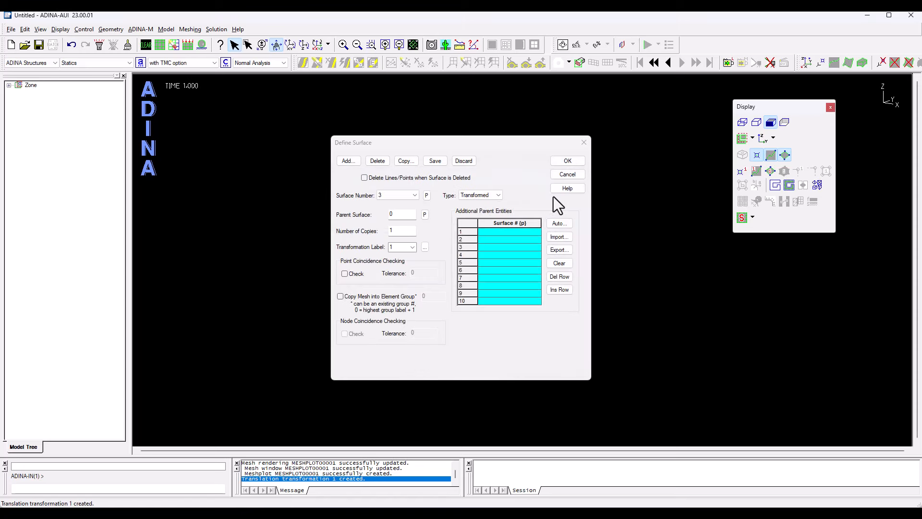
- Enable point coincidence checking and create translated copies of surfaces 1 and 2 using transformation 1
left_click(344, 274)
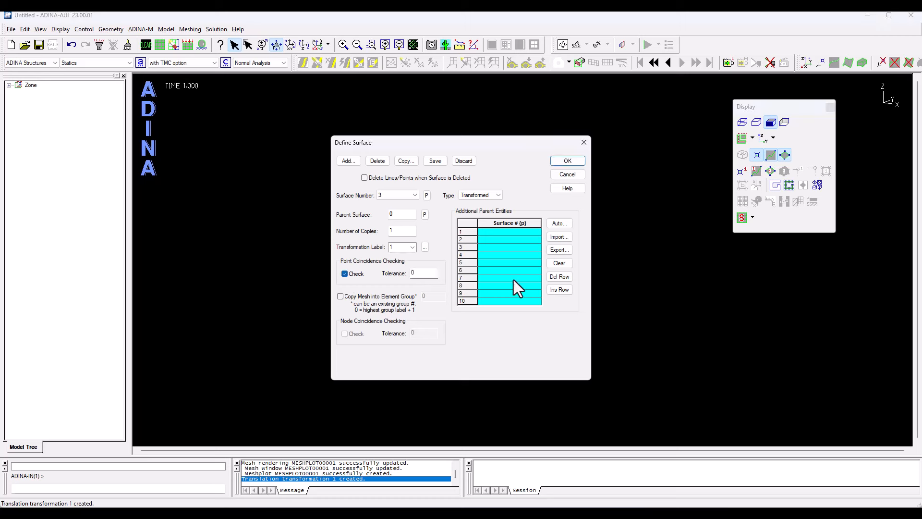
double_click(515, 231)
left_click(437, 245)
left_click(481, 239)
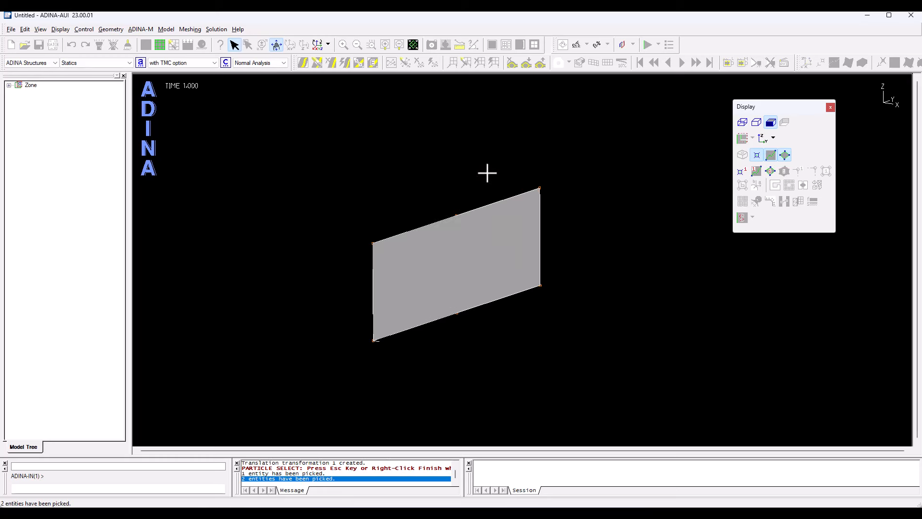
right_click(487, 173)
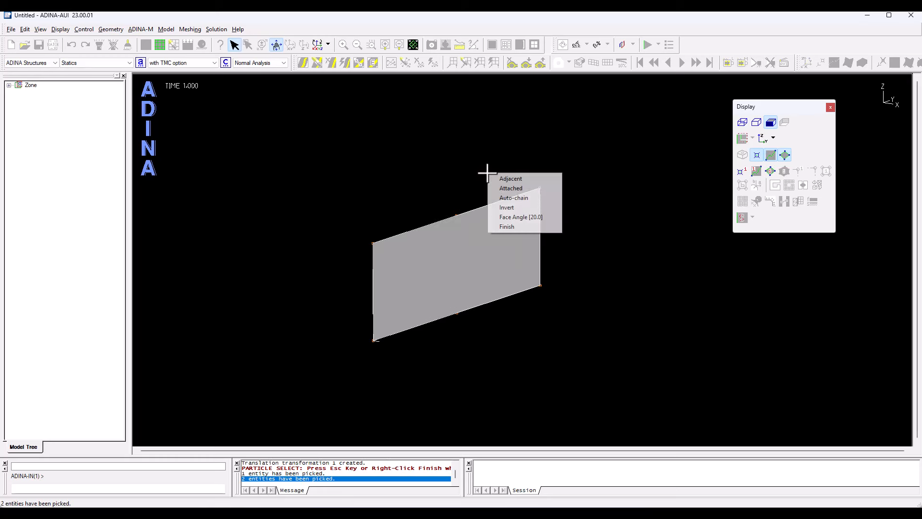
left_click(501, 227)
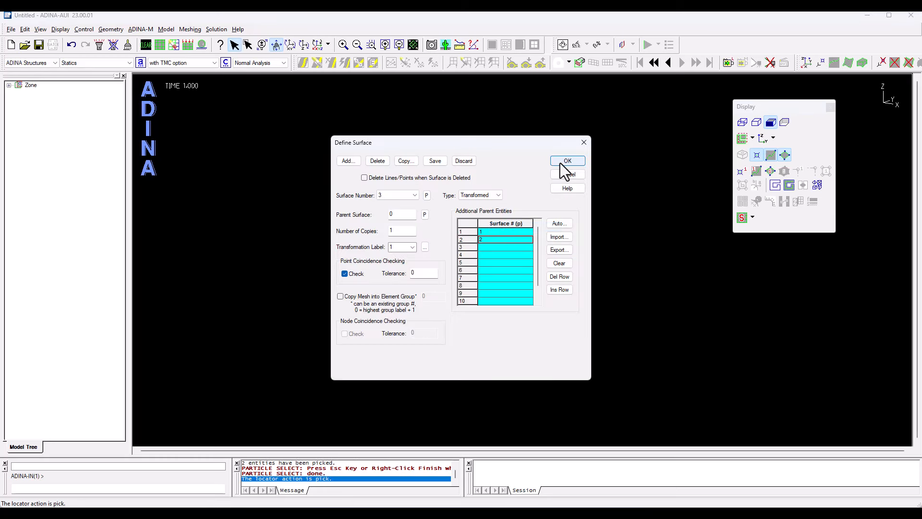
left_click(560, 163)
- Add vertex surface 5 closing the near end between the two parallel walls, using their four end corner points
middle_click_drag(419, 259, 525, 294)
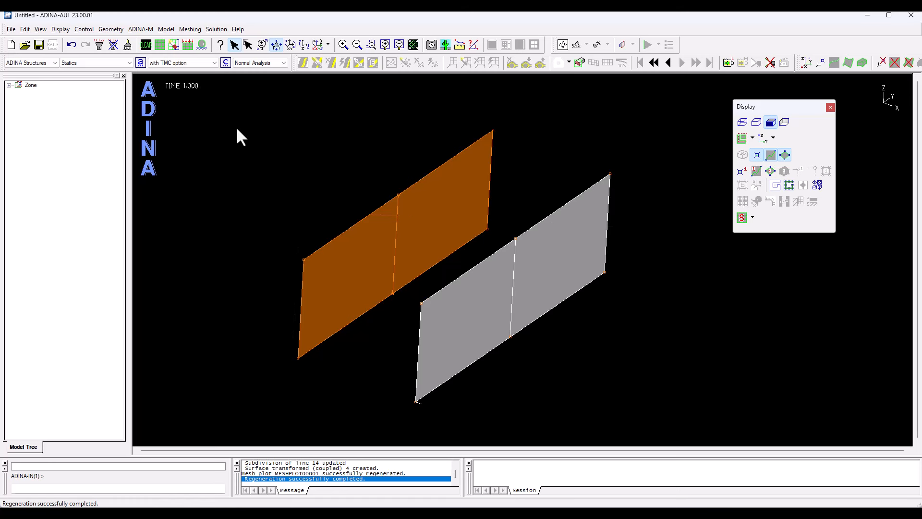
left_click(113, 30)
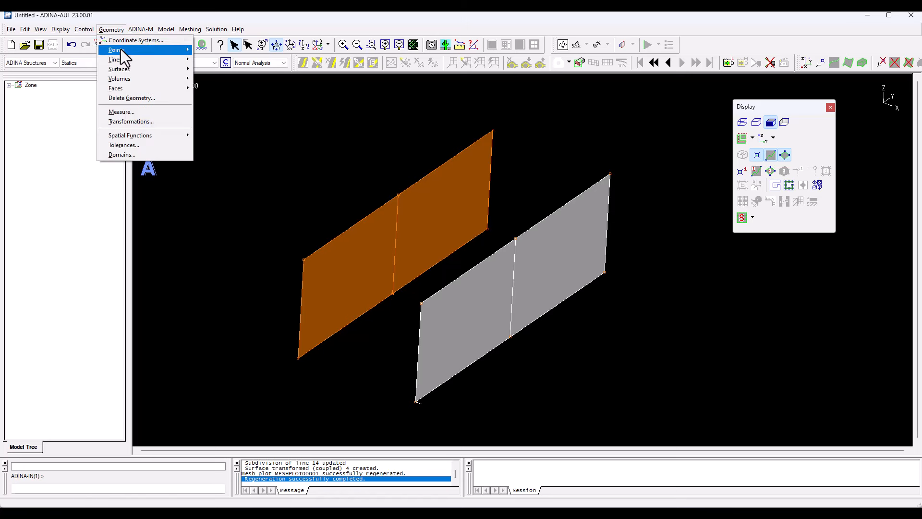
mouse_move(125, 71)
left_click(216, 68)
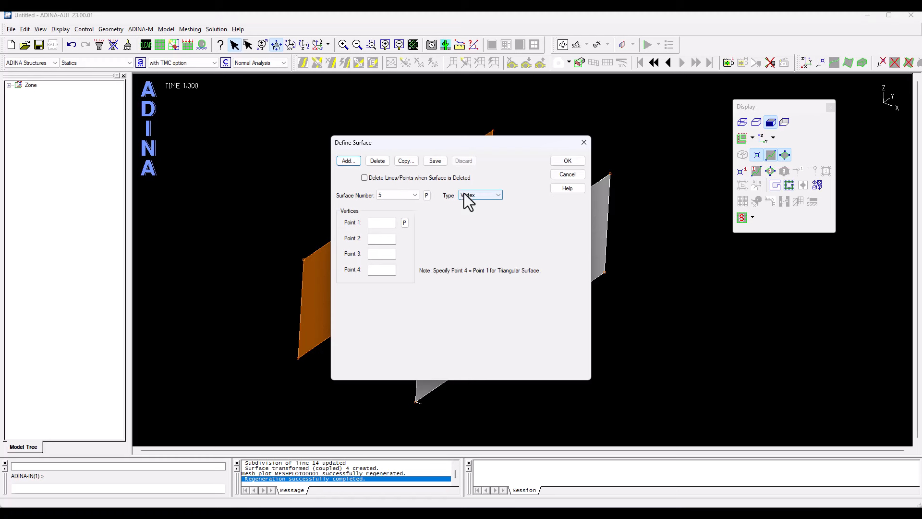
left_click(404, 222)
left_click(420, 303)
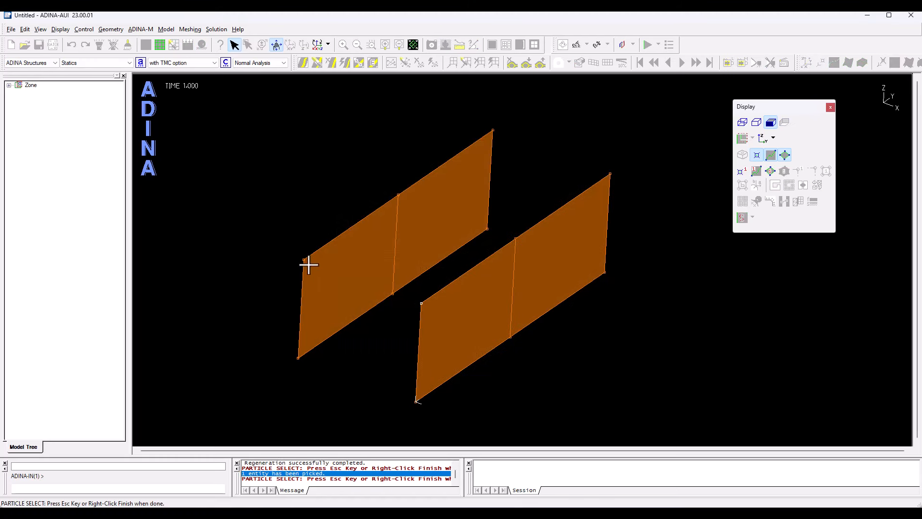
left_click(303, 259)
left_click_drag(385, 385, 418, 411)
- Add vertex surface 6 covering the top of the near half between the two walls
left_click(352, 165)
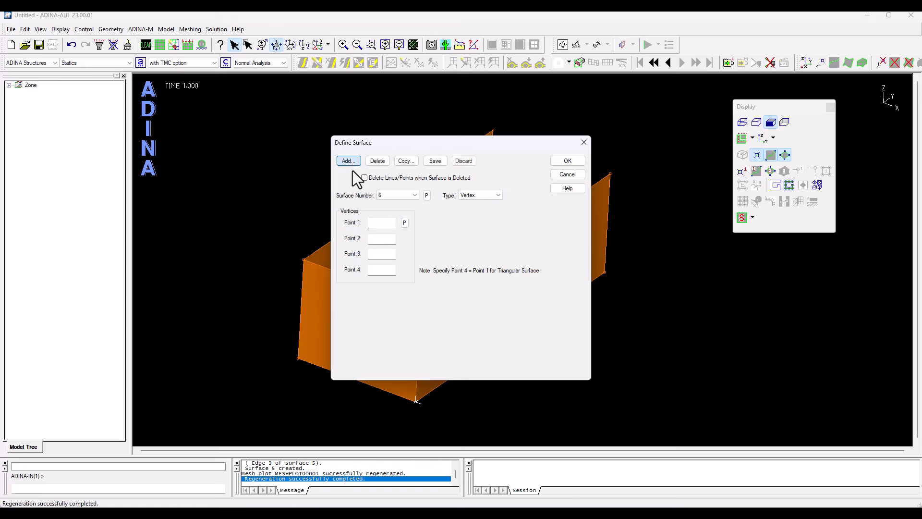
left_click(405, 222)
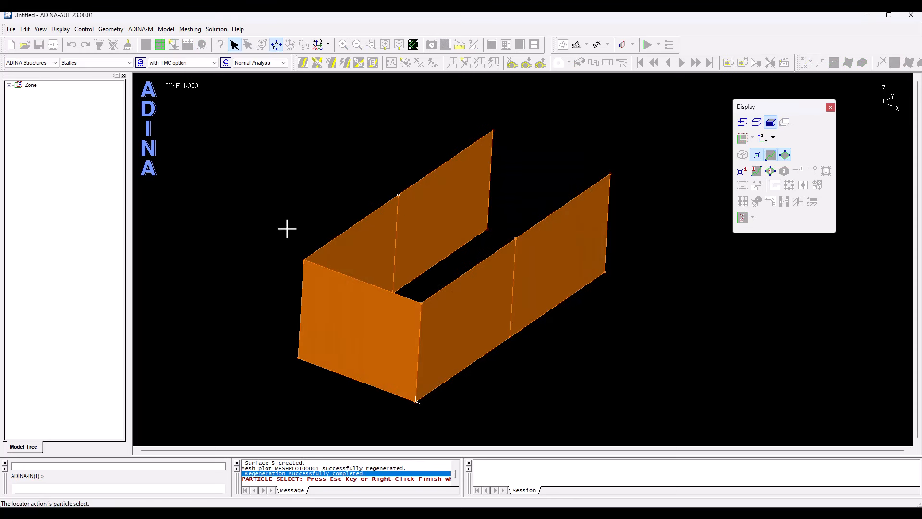
left_click_drag(409, 292, 431, 314)
left_click_drag(501, 223, 523, 247)
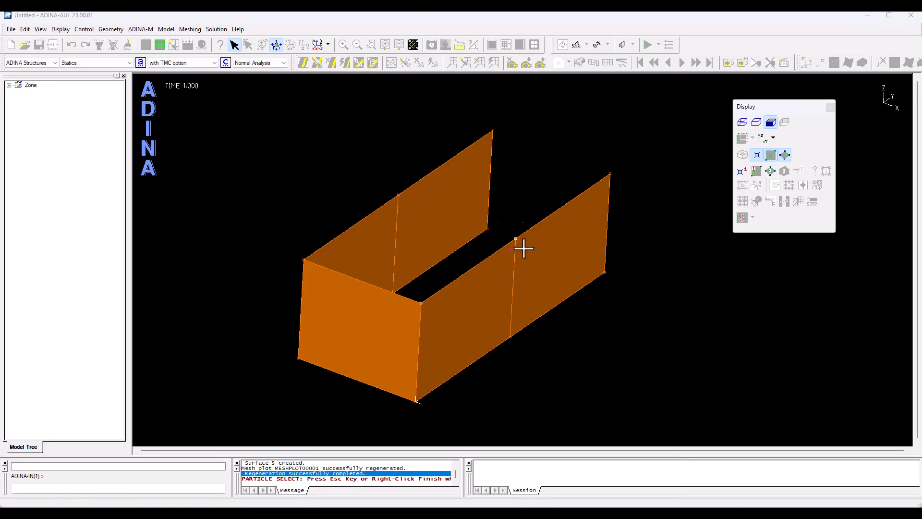
- Add vertex surface 7 covering the top of the far half, using points 11, 7, 4 and 6
left_click(353, 163)
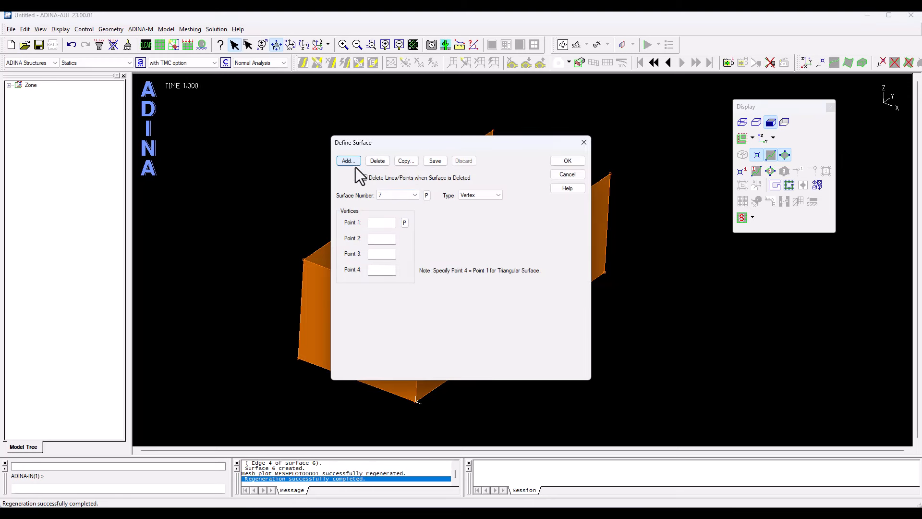
left_click(405, 222)
left_click_drag(470, 116, 511, 143)
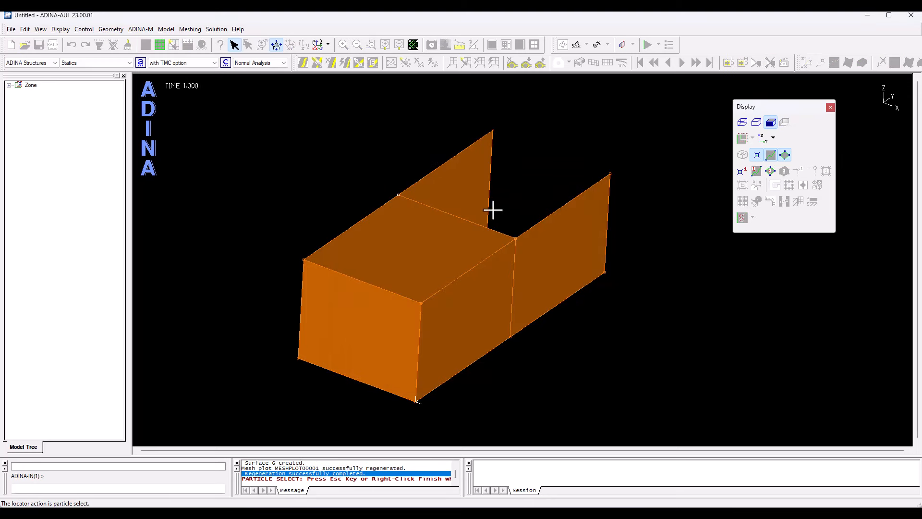
left_click_drag(504, 219, 525, 245)
right_click(594, 157)
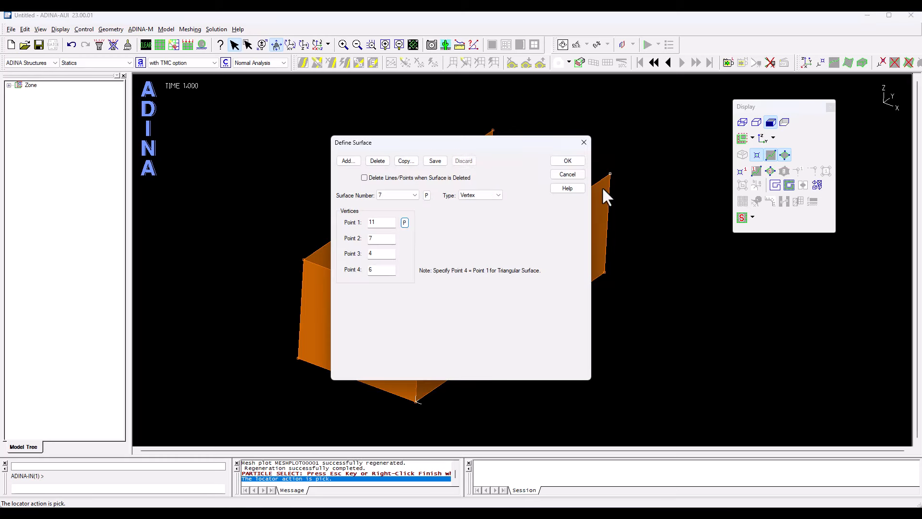
- Add vertex surface 8 closing the far end between the two walls, using points 6, 11, 14 and 5, with the model in wireframe
left_click(347, 158)
left_click_drag(406, 149, 180, 140)
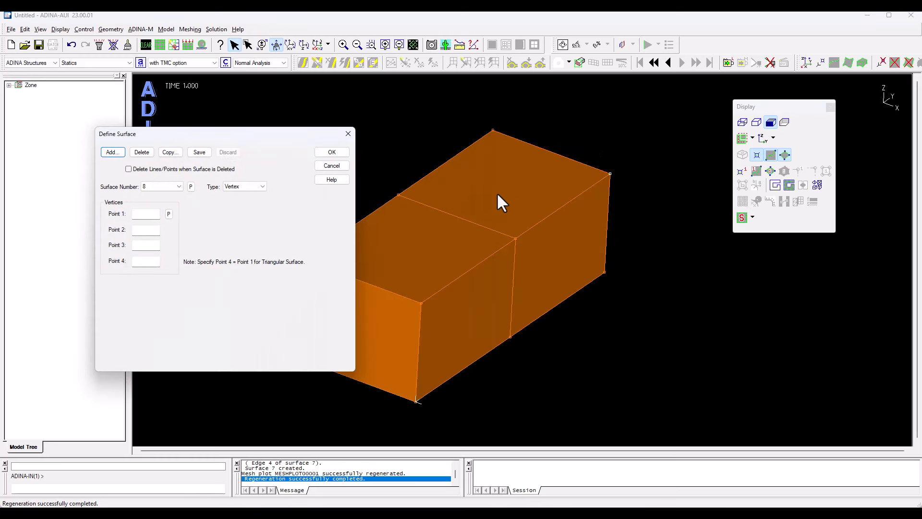
left_click(743, 123)
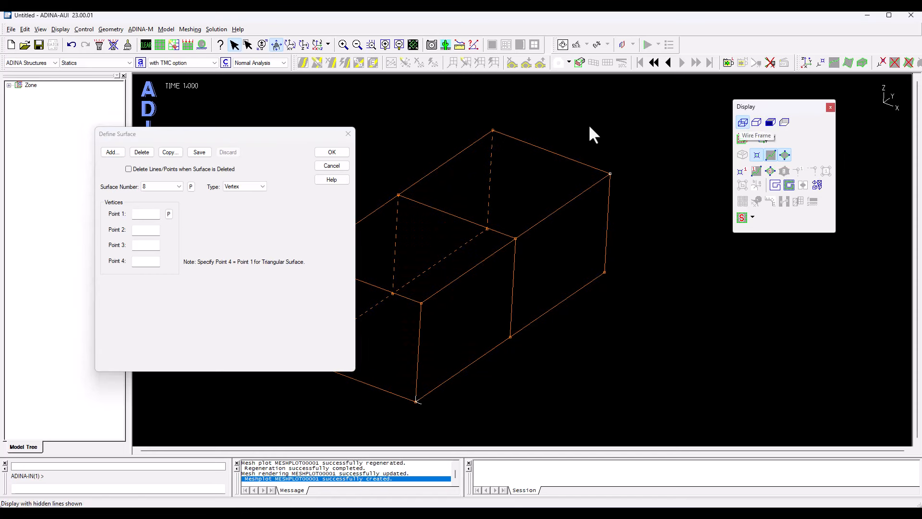
left_click(169, 214)
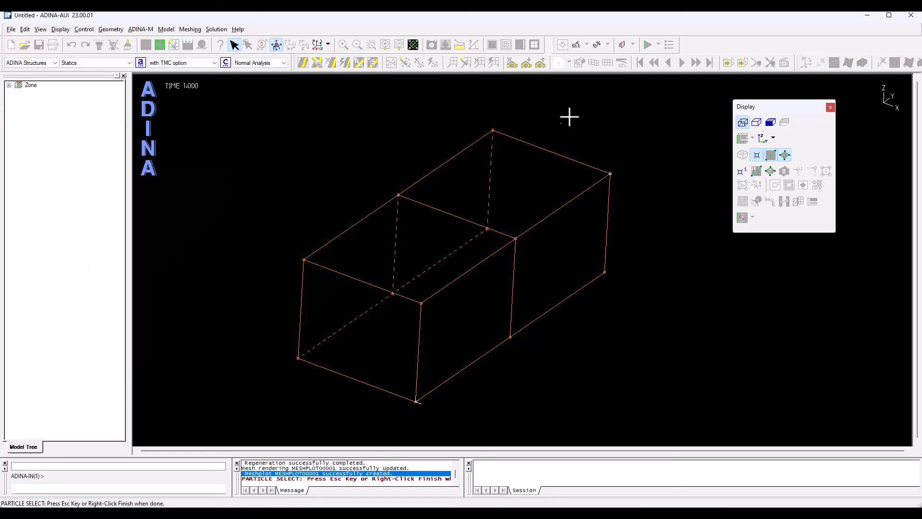
left_click_drag(468, 109, 520, 143)
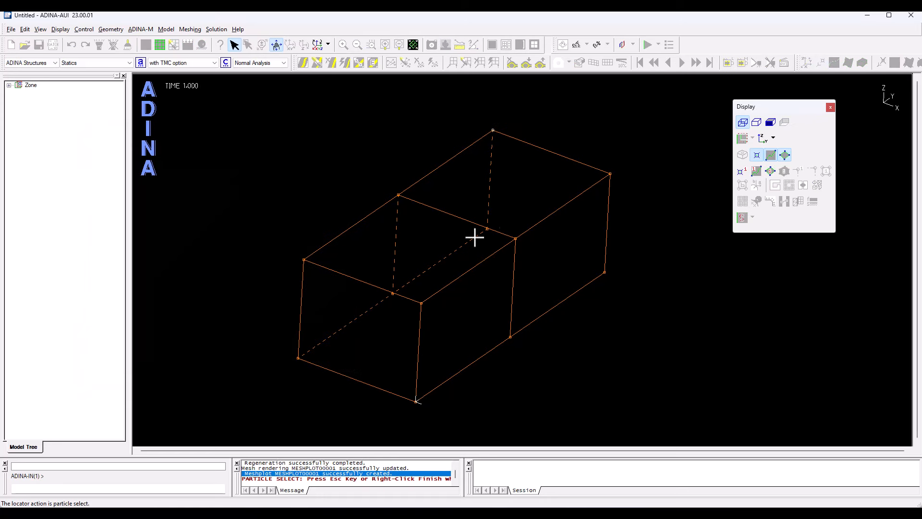
left_click_drag(572, 255, 588, 266)
right_click(556, 247)
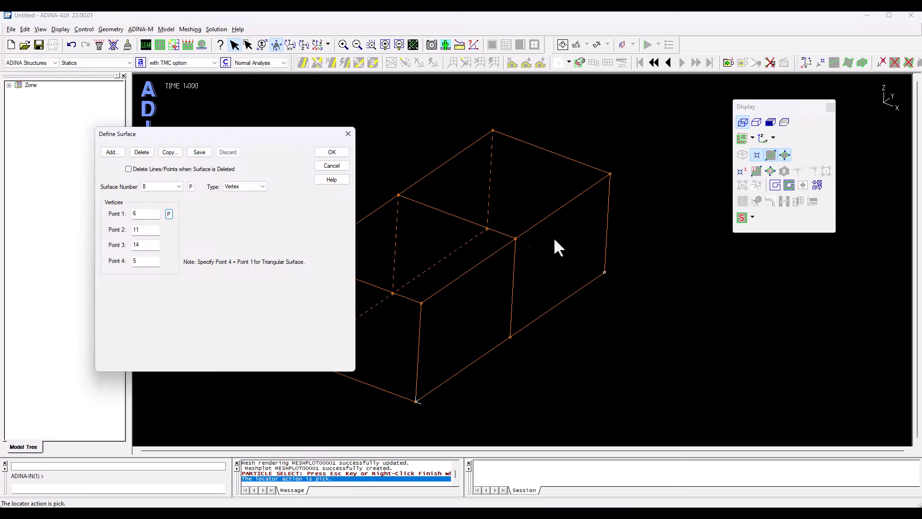
left_click(342, 155)
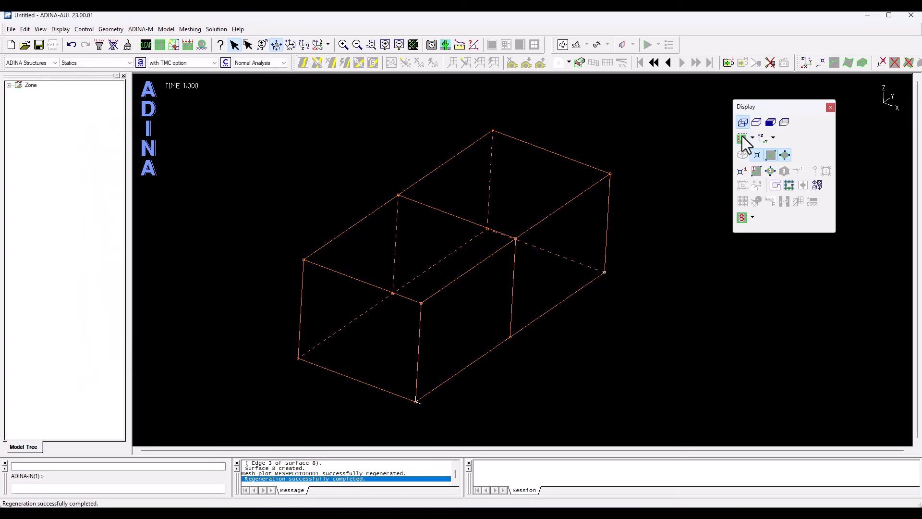
- Define straight line 20 as a diagonal across the near end face, joining the origin corner and the opposite upper corner
left_click(770, 122)
mouse_move(552, 255)
middle_mouse_down()
mouse_move(490, 233)
mouse_move(245, 231)
mouse_move(335, 114)
mouse_move(387, 148)
mouse_move(350, 250)
mouse_move(547, 278)
mouse_move(457, 267)
mouse_move(514, 323)
mouse_move(725, 139)
middle_mouse_up()
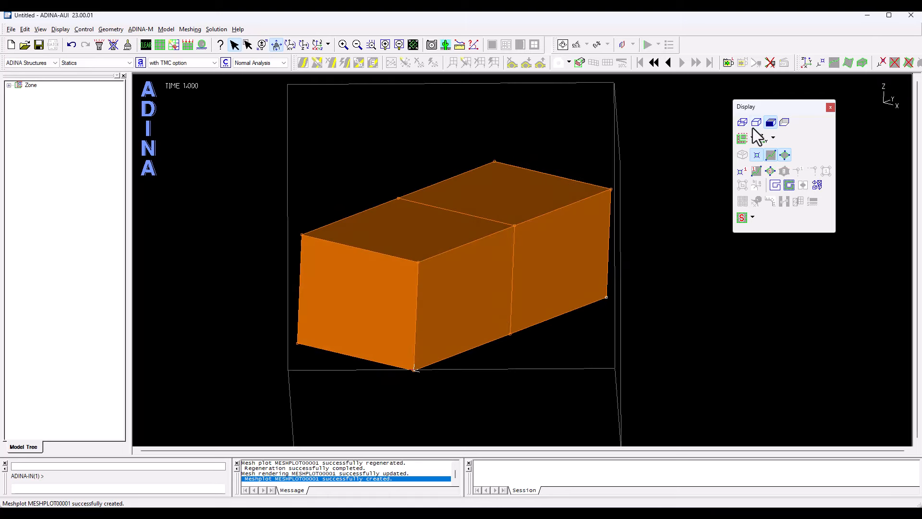
left_click(743, 123)
middle_click_drag(531, 221, 458, 224)
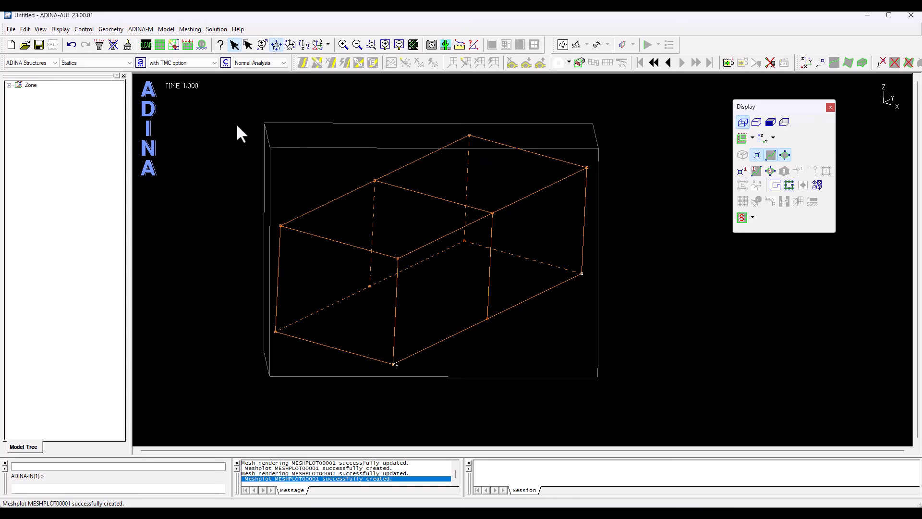
left_click(114, 32)
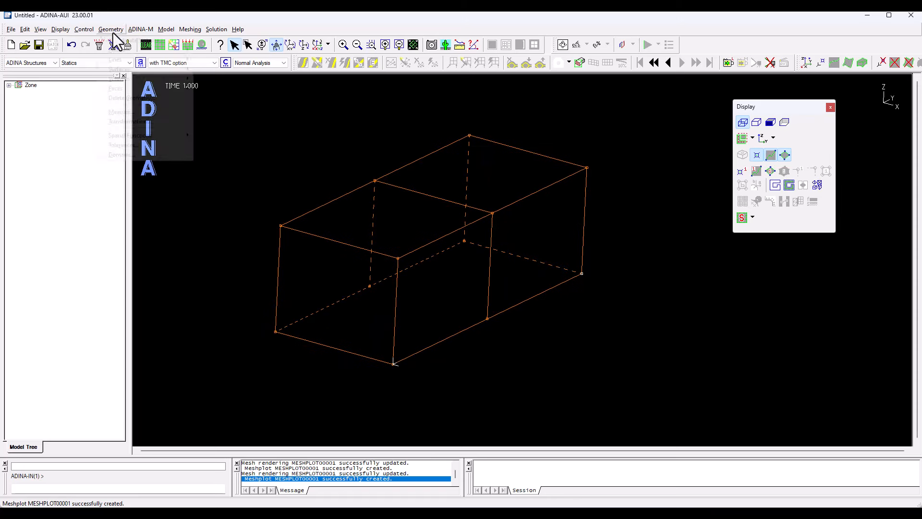
mouse_move(116, 59)
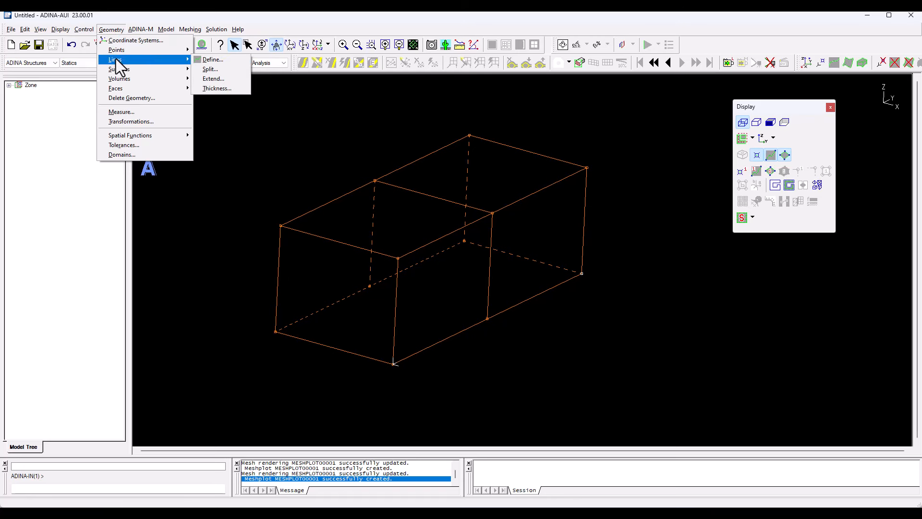
left_click(220, 58)
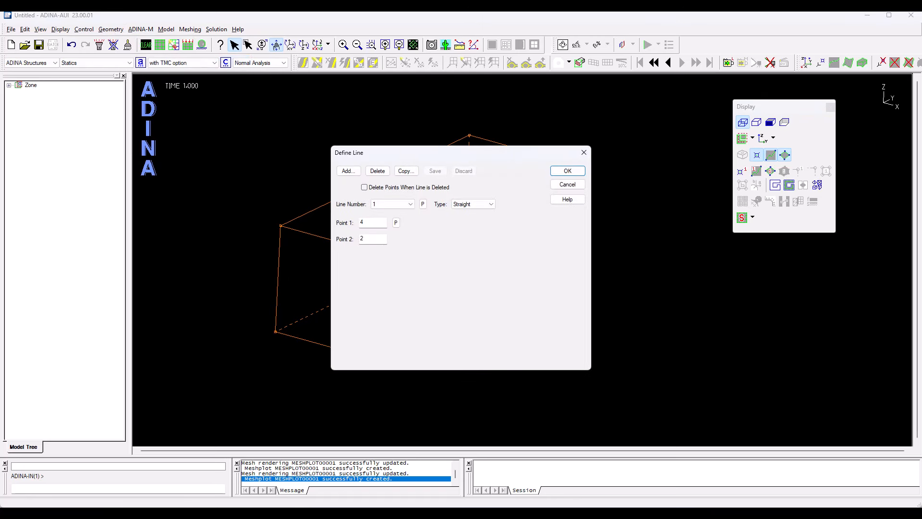
left_click(347, 174)
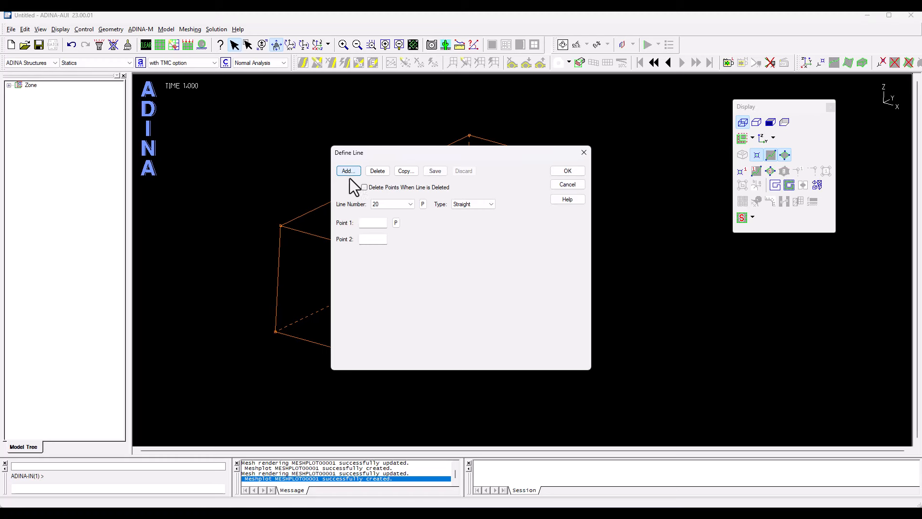
left_click(397, 223)
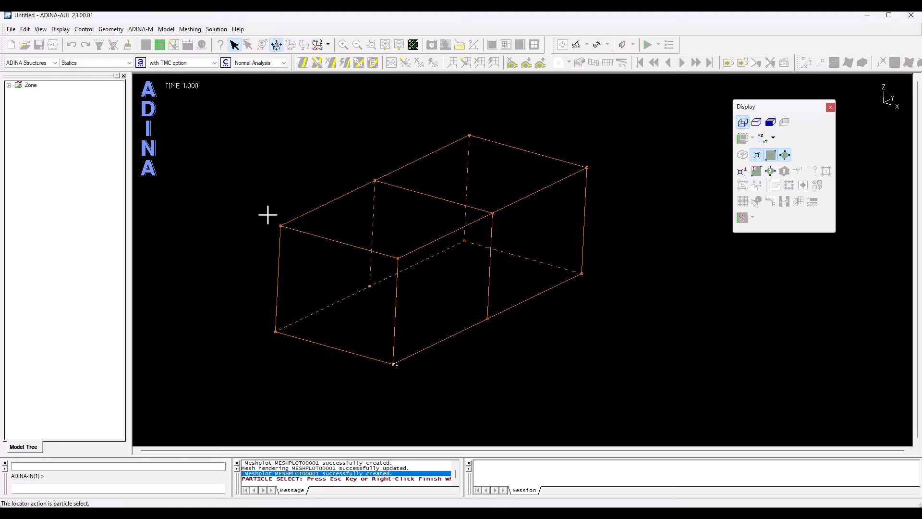
left_click(281, 226)
right_click(305, 241)
- Add straight line 21 as the second diagonal of the near end face, crossing line 20
left_click(348, 172)
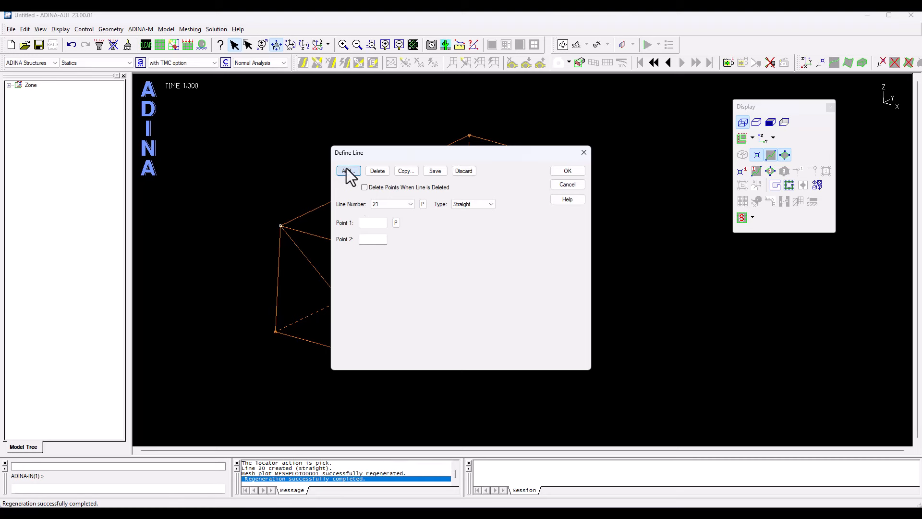
left_click(396, 223)
left_click(288, 342)
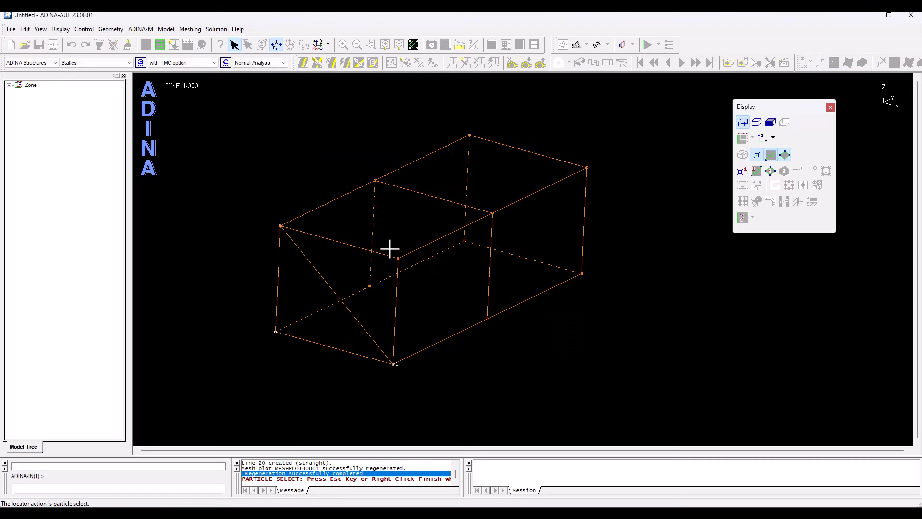
left_click(397, 258)
right_click(406, 268)
- Add straight line 22 as a diagonal across the far end face, from point 5 to point 11
left_click(353, 170)
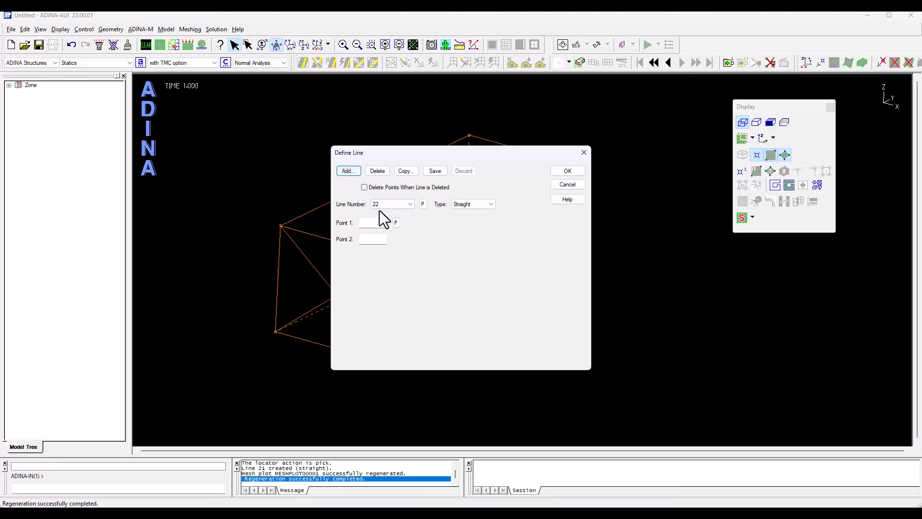
left_click(397, 222)
left_click(582, 273)
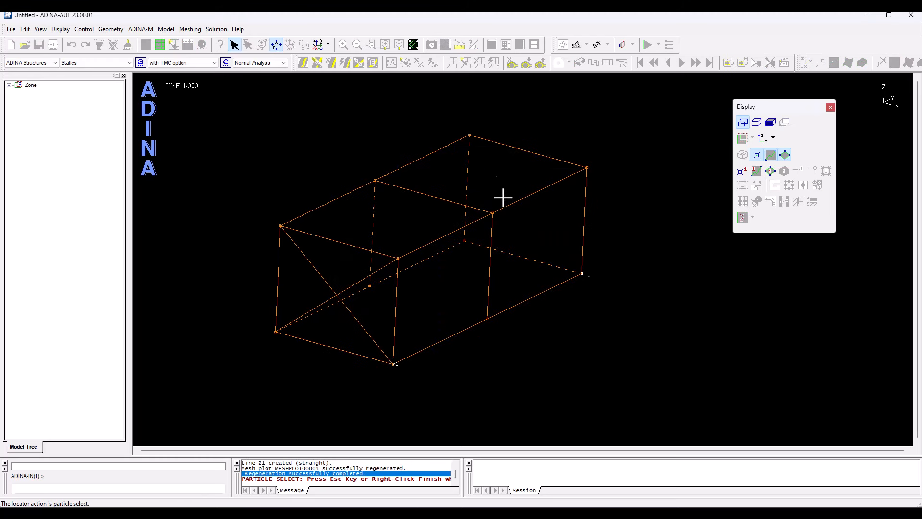
left_click(469, 135)
right_click(472, 146)
- Add straight line 23 as the other diagonal of the far end face, from point 14 to point 6, and finish defining lines
left_click(350, 171)
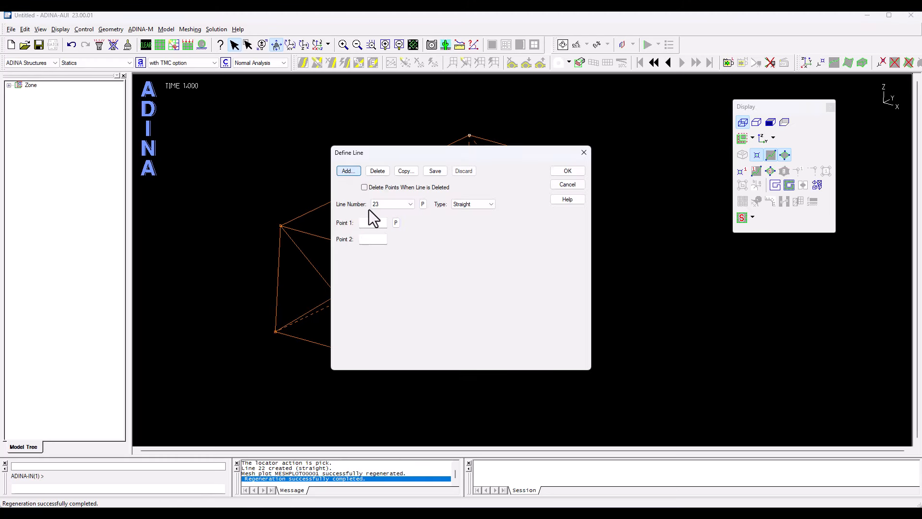
left_click(396, 222)
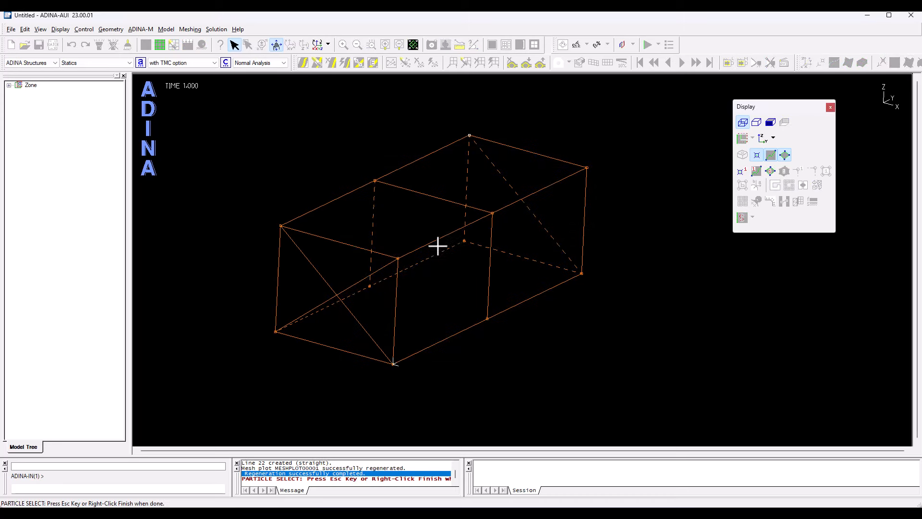
left_click(464, 241)
left_click(586, 168)
right_click(590, 171)
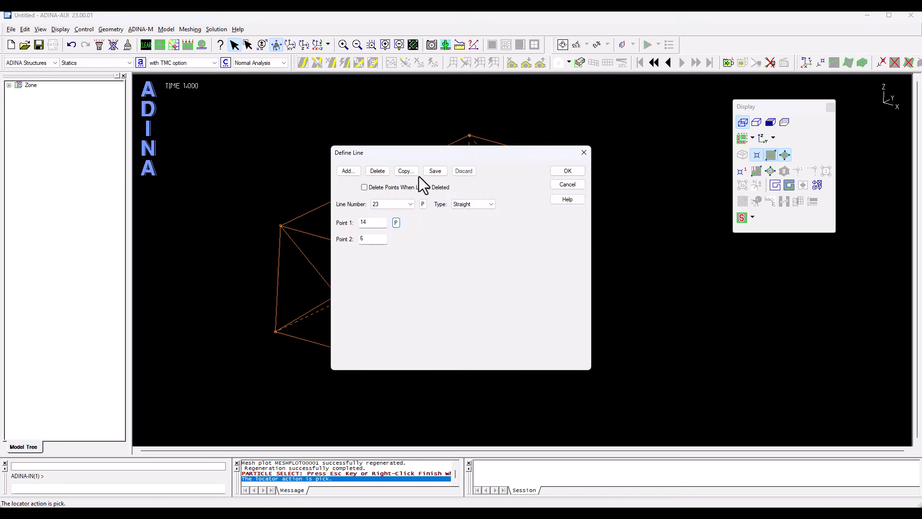
left_click(349, 171)
left_click(571, 185)
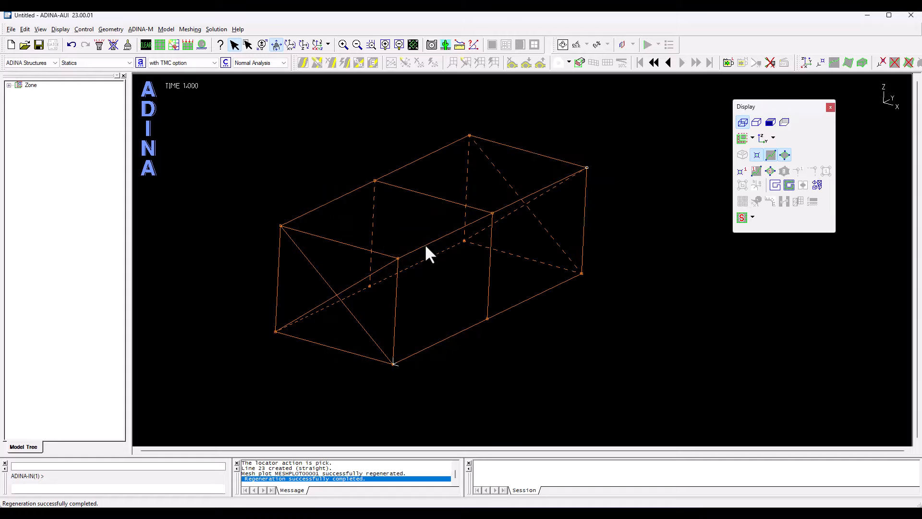
- Define the surface mesh density by length with an element edge length of .5, assigned to all eight surfaces of the box
middle_click_drag(424, 243, 269, 203)
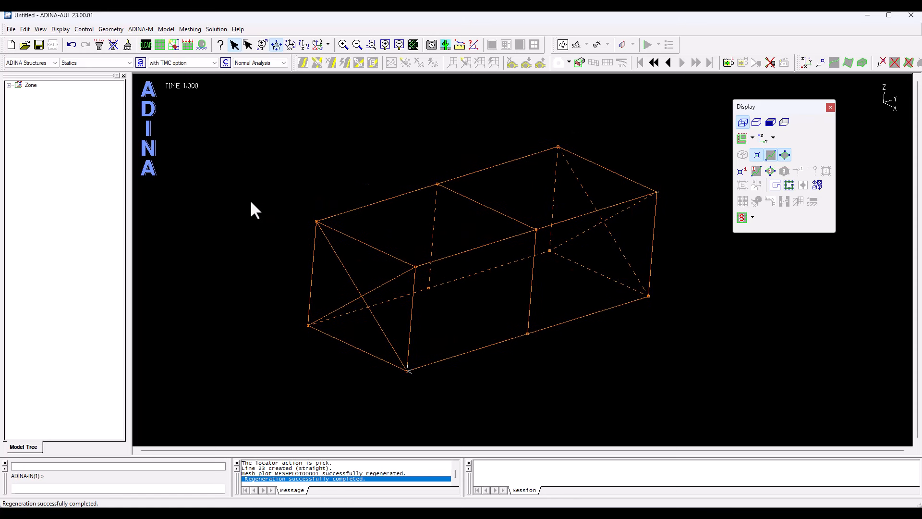
left_click(190, 30)
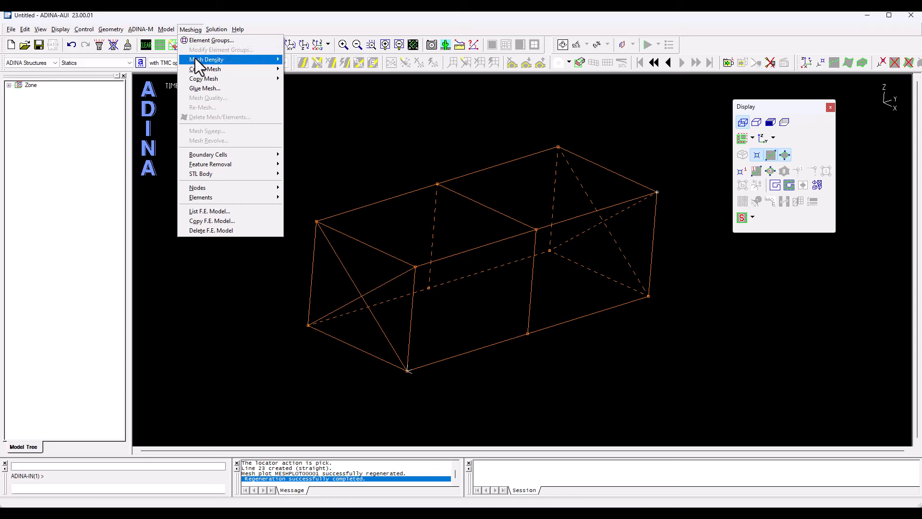
mouse_move(195, 59)
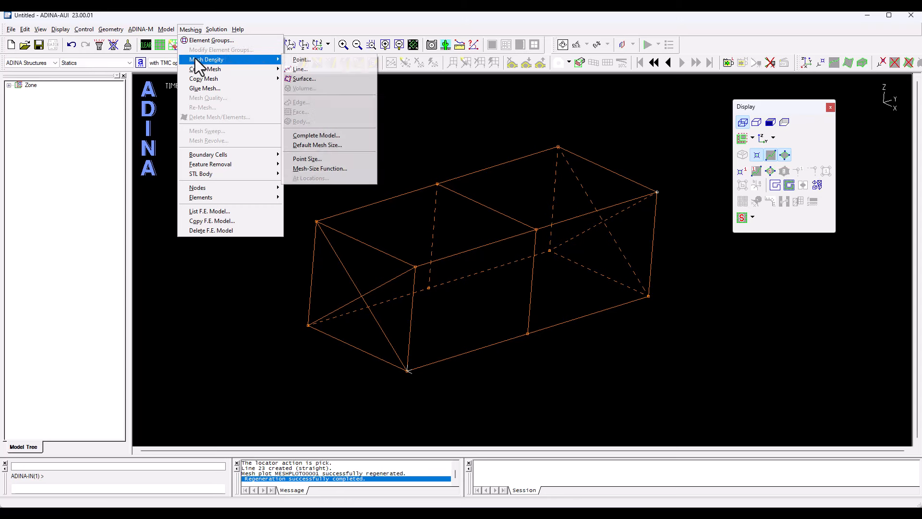
left_click(318, 79)
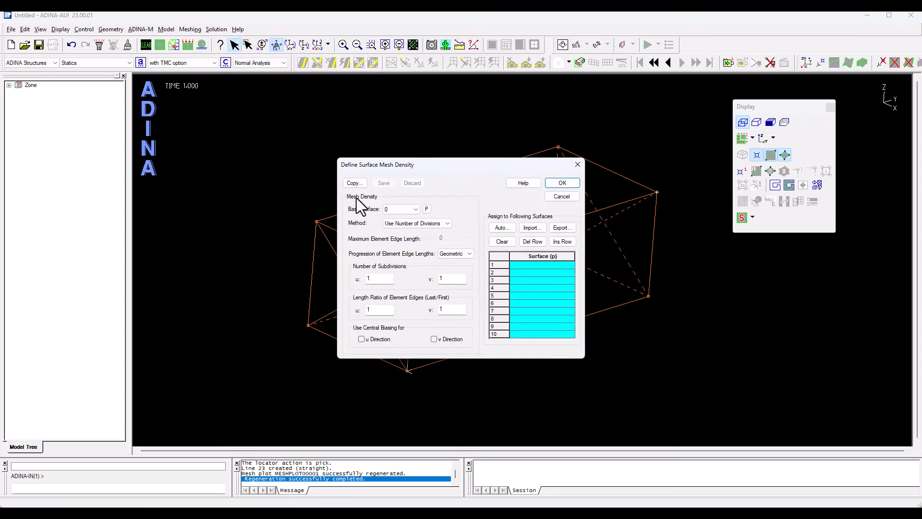
left_click(442, 224)
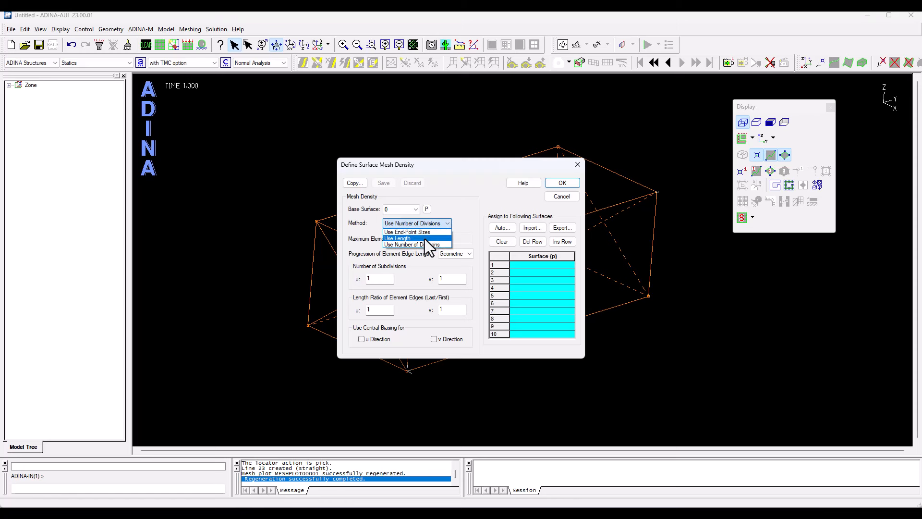
left_click(425, 238)
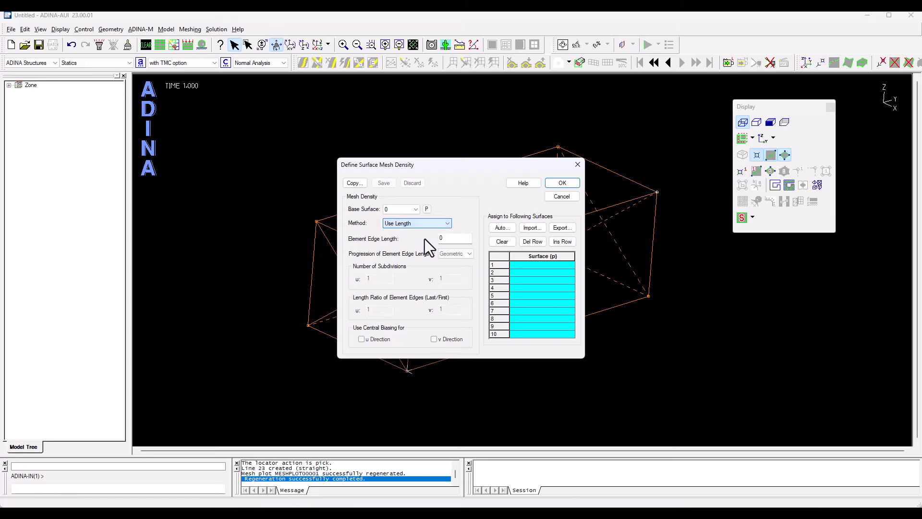
double_click(524, 265)
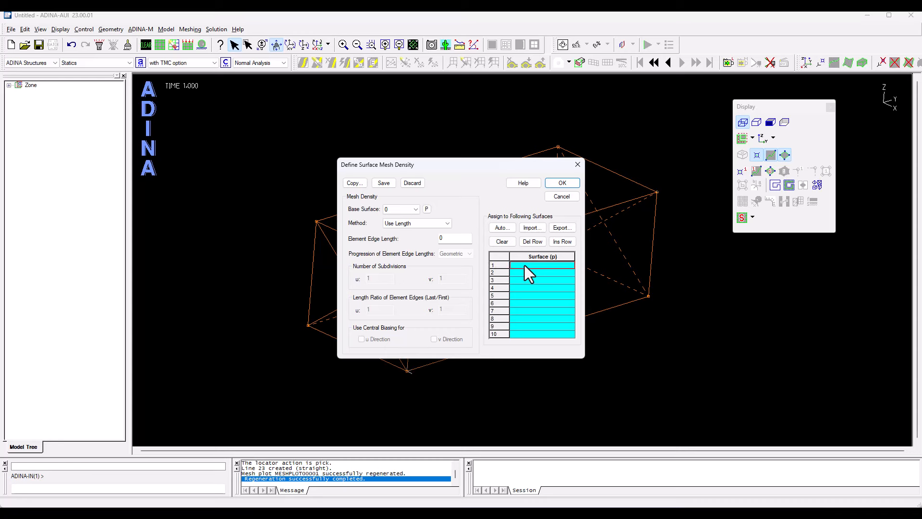
left_click_drag(269, 112, 671, 387)
right_click(379, 144)
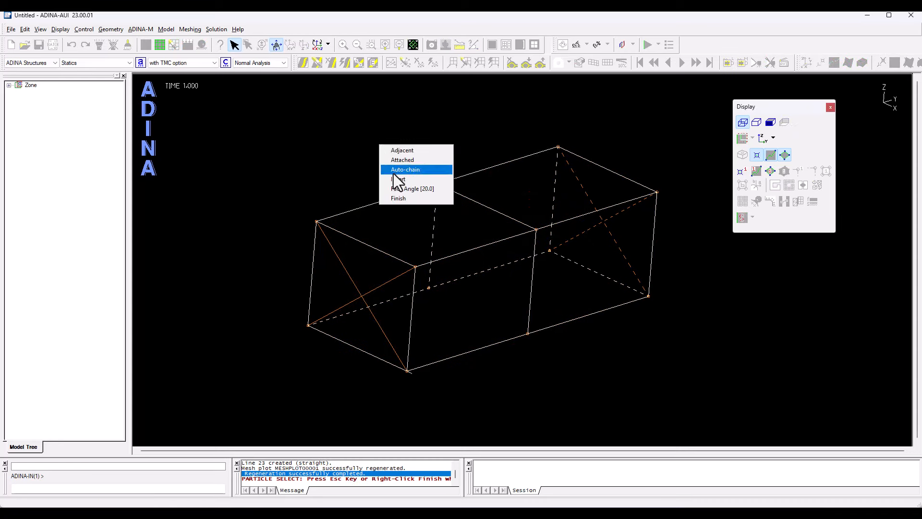
left_click(399, 195)
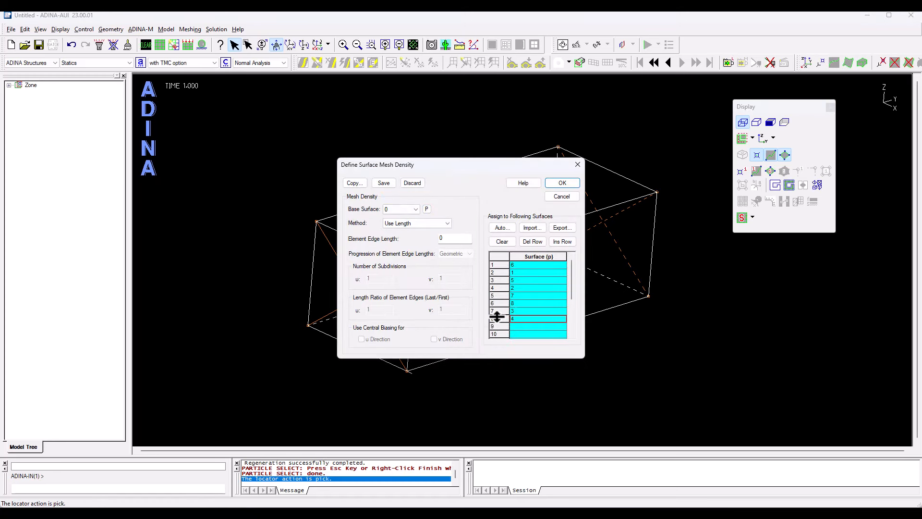
left_click(451, 238)
type(".5")
left_click(560, 184)
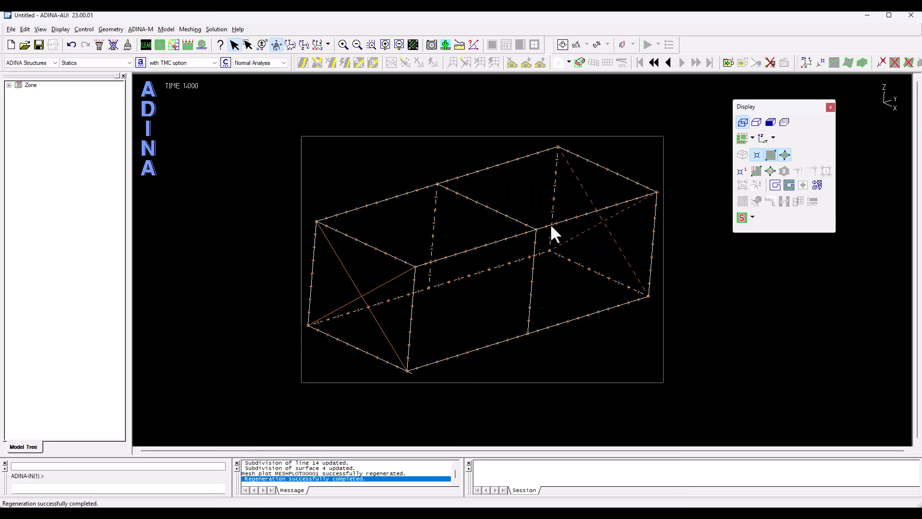
- Add element group 1 of type Beam with the description "Vertical members" and save it
left_click_drag(551, 226, 395, 243)
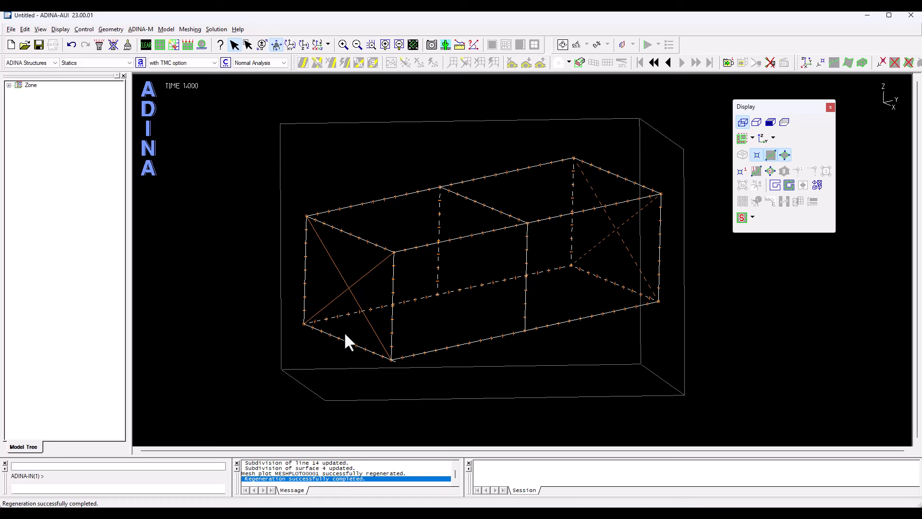
left_click(276, 198)
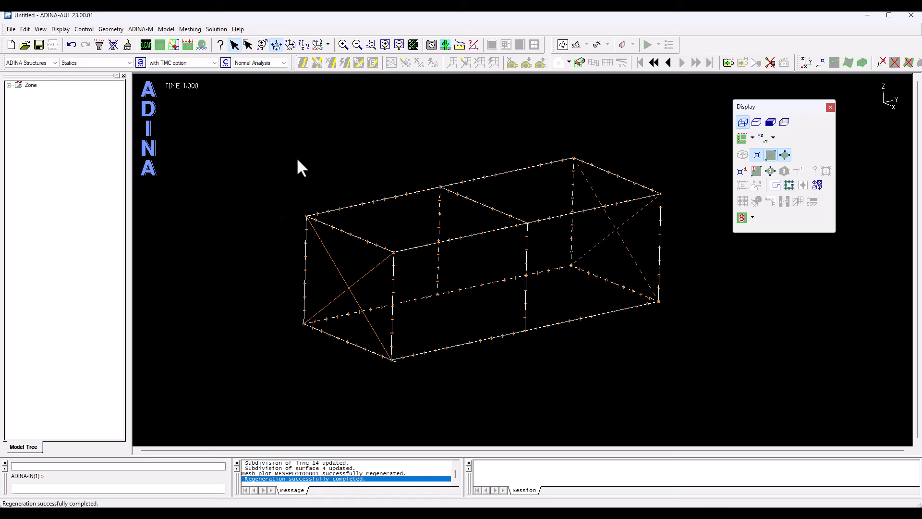
left_click(194, 29)
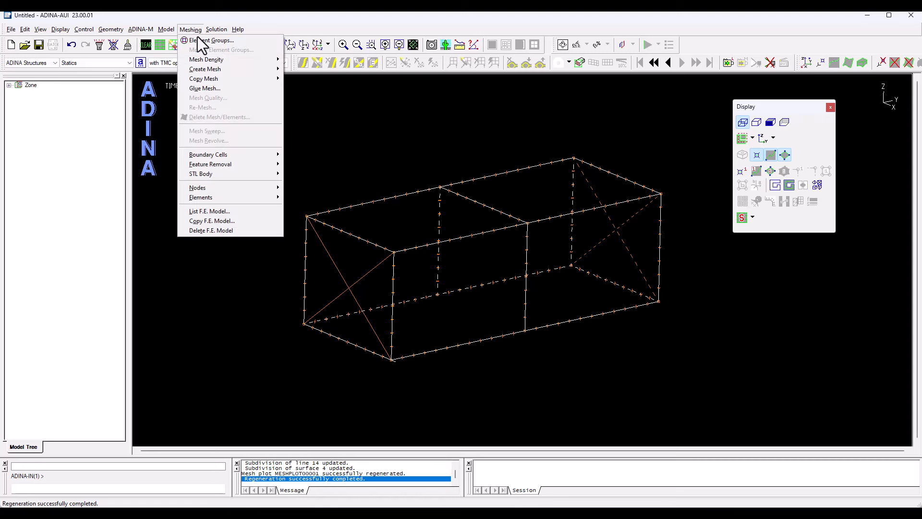
left_click(198, 41)
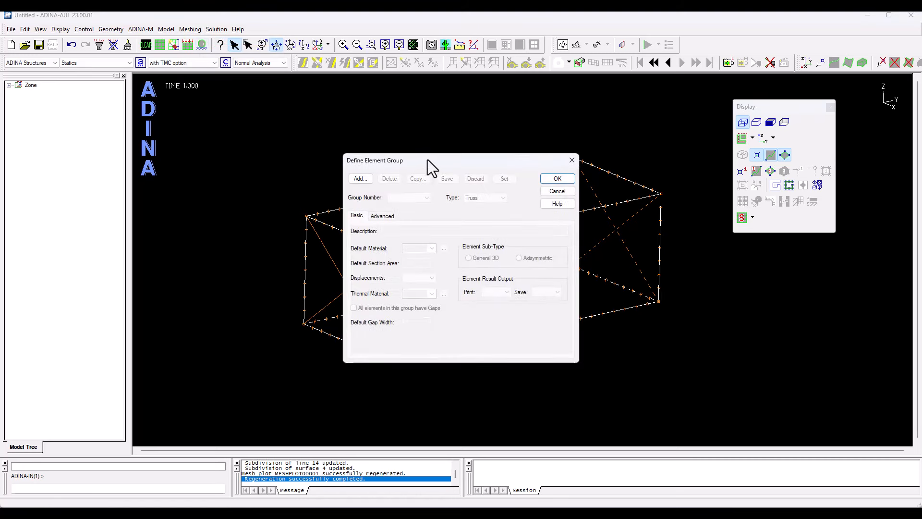
left_click_drag(428, 159, 188, 107)
left_click(121, 126)
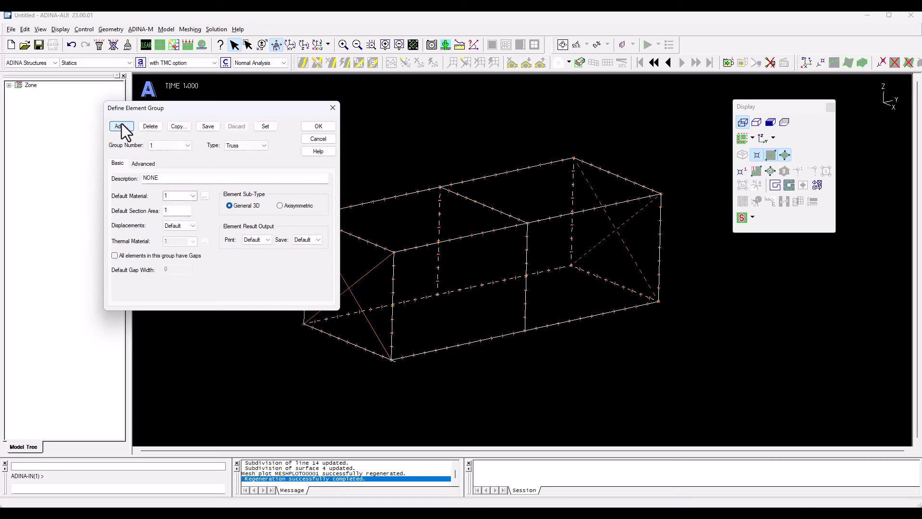
left_click(255, 147)
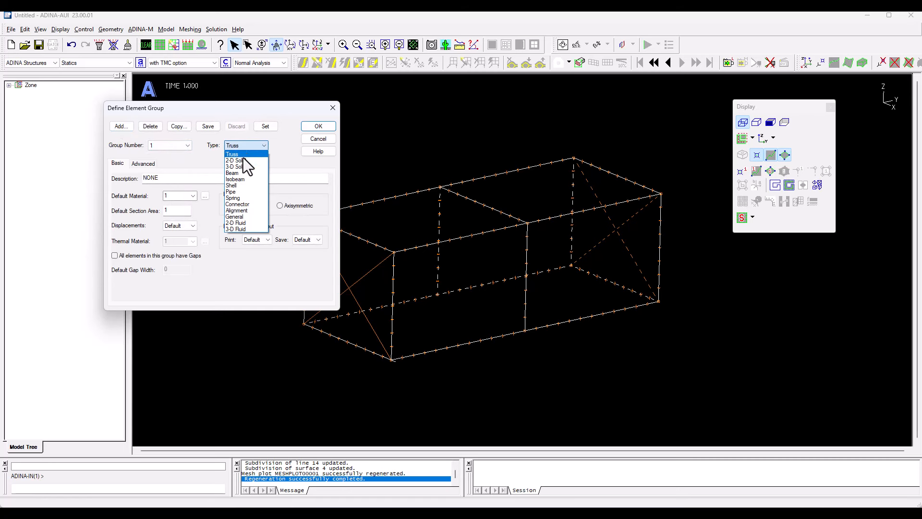
left_click(236, 175)
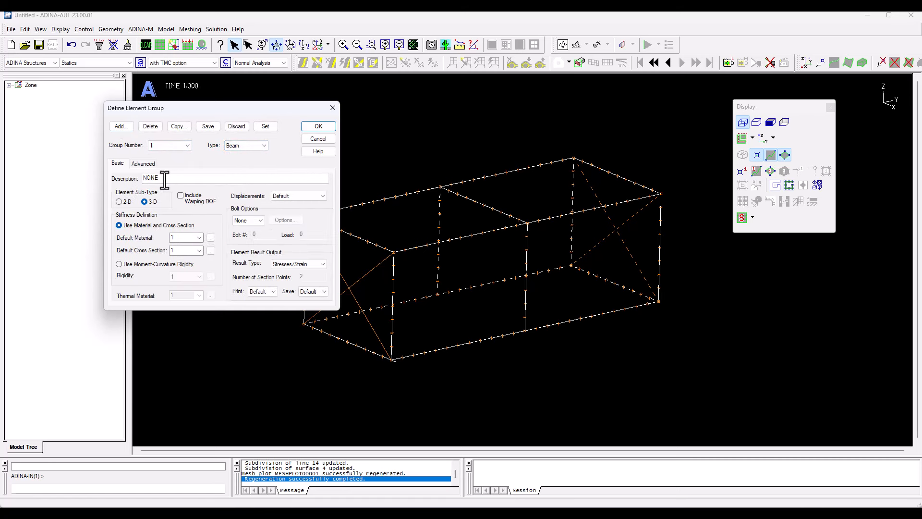
left_click_drag(165, 177, 130, 177)
type("Hol")
type("Ve")
type("rtical members")
left_click(208, 127)
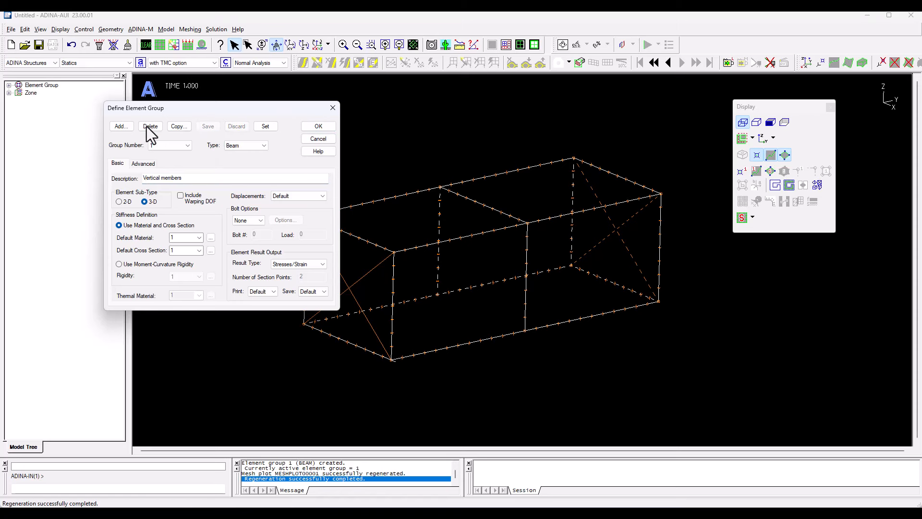
- Add element group 2 of type Beam with the description "Horizontal members" and save it
left_click(120, 126)
left_click(164, 179)
left_click_drag(164, 178, 102, 162)
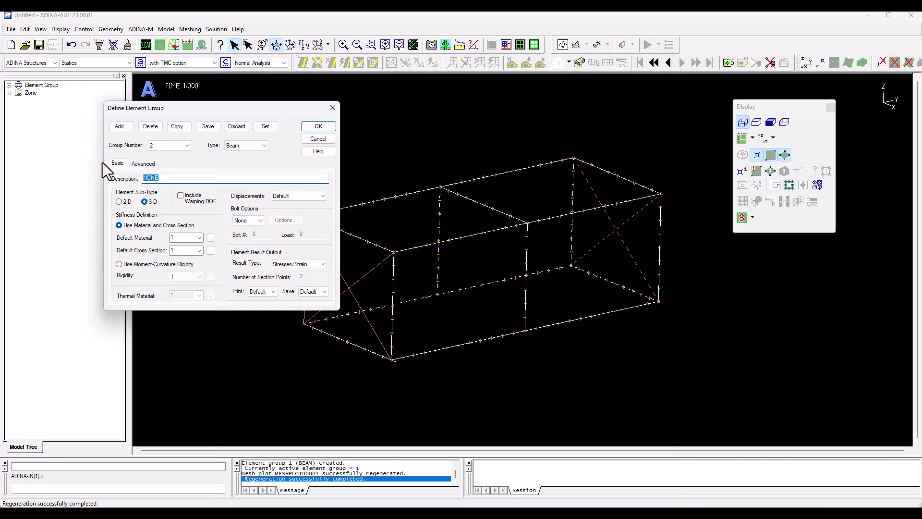
type("Horizonta")
type("l ")
type("N")
type("embers")
key("BackSpace")
type("m")
left_click(209, 125)
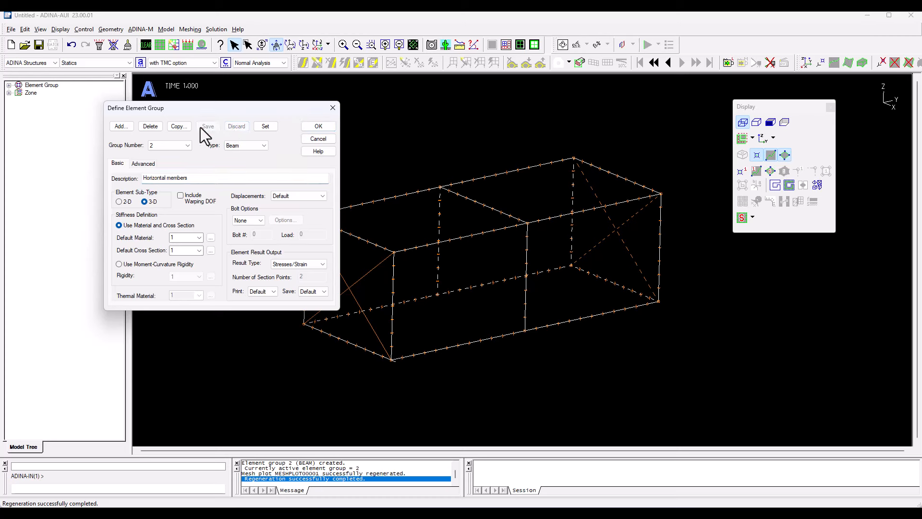
- Add element group 3 of type Shell with the description "Panels" and a default element thickness of 0.0075, and save it
left_click(120, 126)
left_click(243, 145)
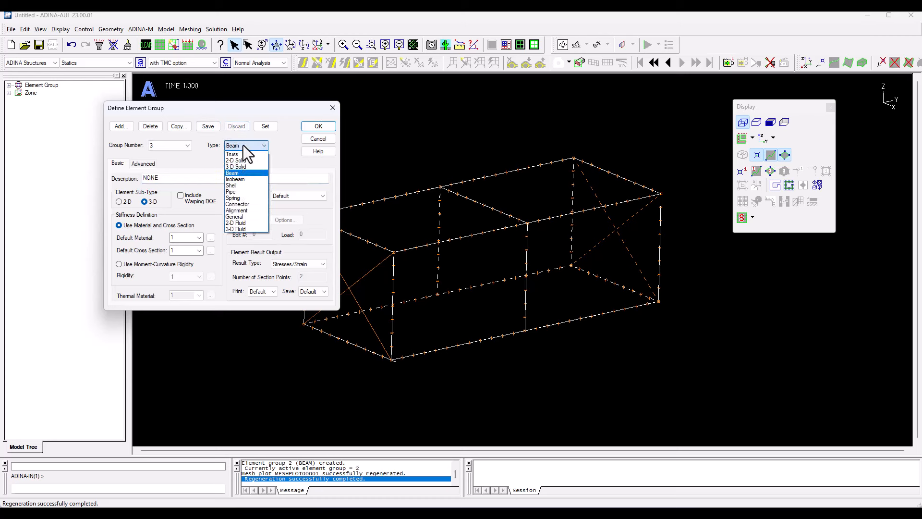
left_click(235, 185)
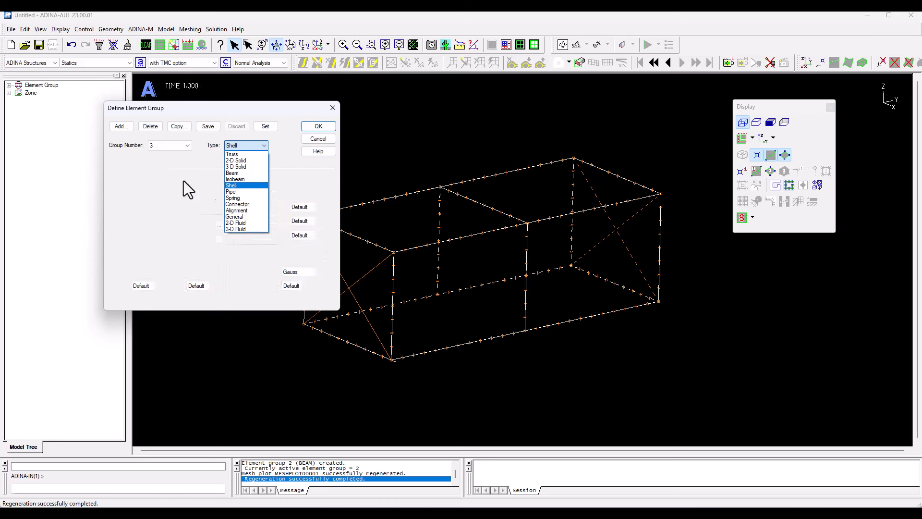
left_click_drag(181, 181, 134, 167)
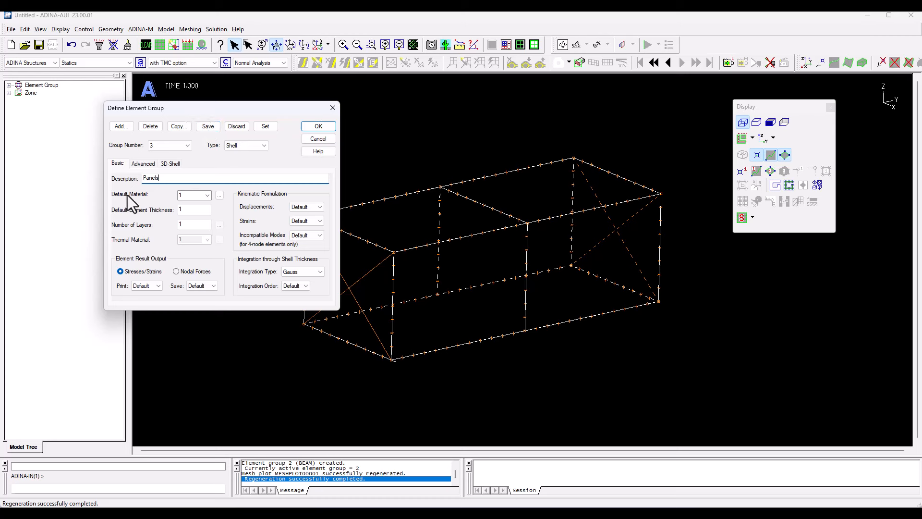
double_click(185, 210)
type("0.0075")
left_click(205, 126)
- Add element group 4 of type Truss, described as "Bracings" with a default section area of 0.001, and finish defining element groups
left_click(121, 127)
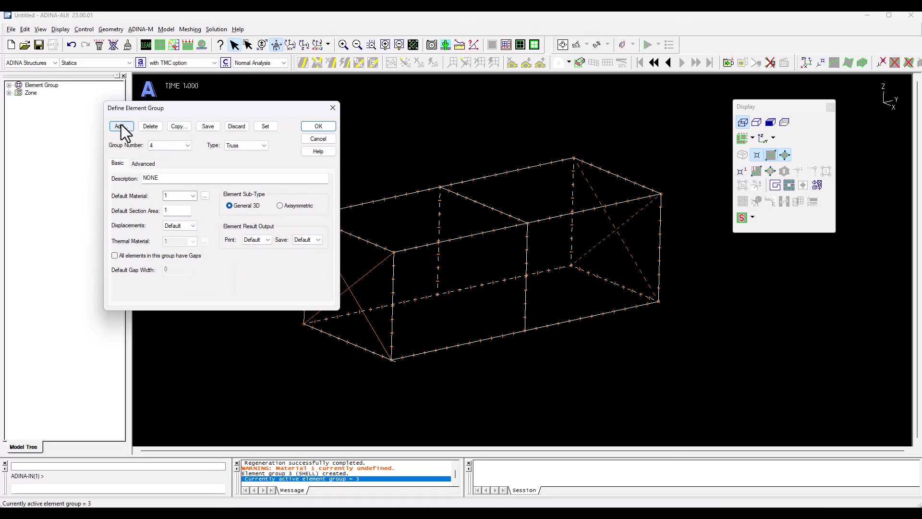
left_click(250, 148)
left_click(249, 154)
double_click(178, 177)
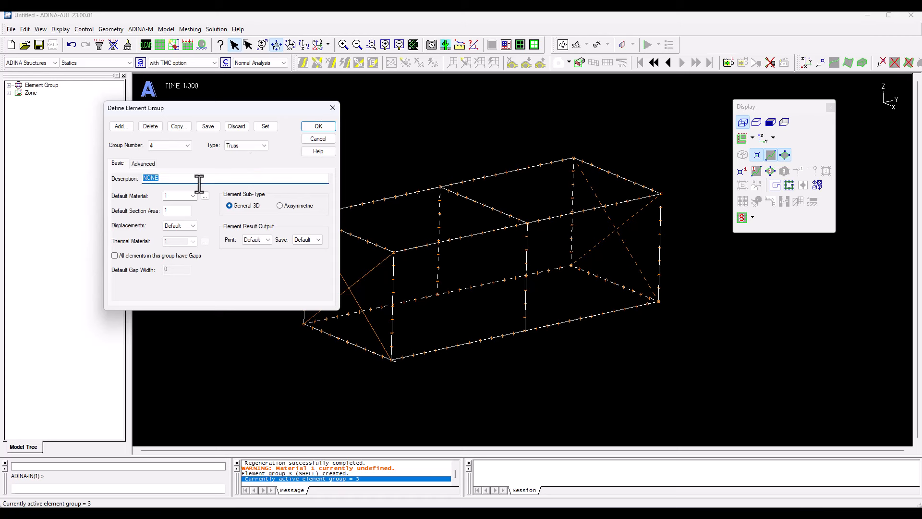
type("Bracings")
double_click(178, 210)
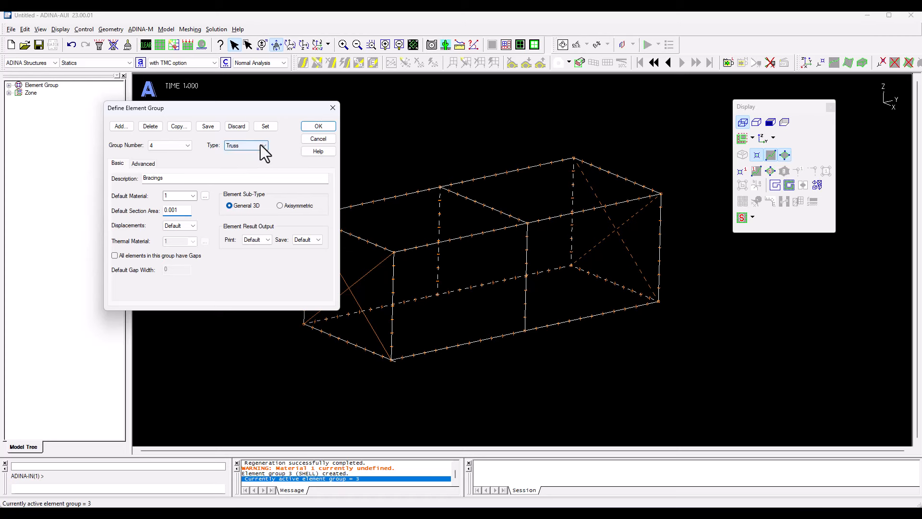
left_click(209, 126)
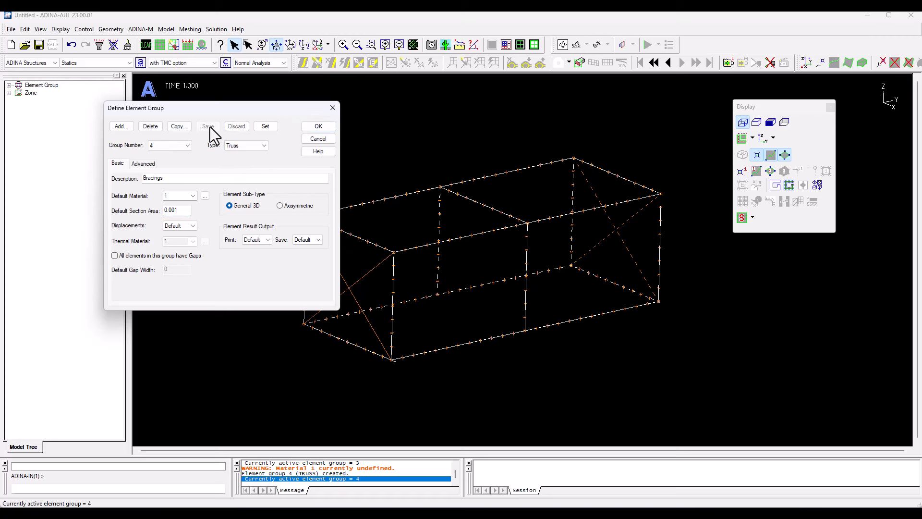
left_click(313, 128)
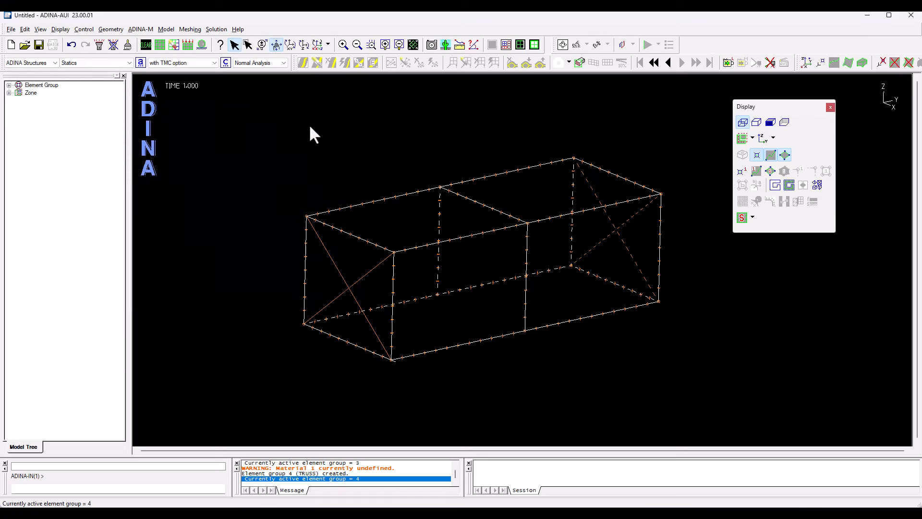
left_click(8, 86)
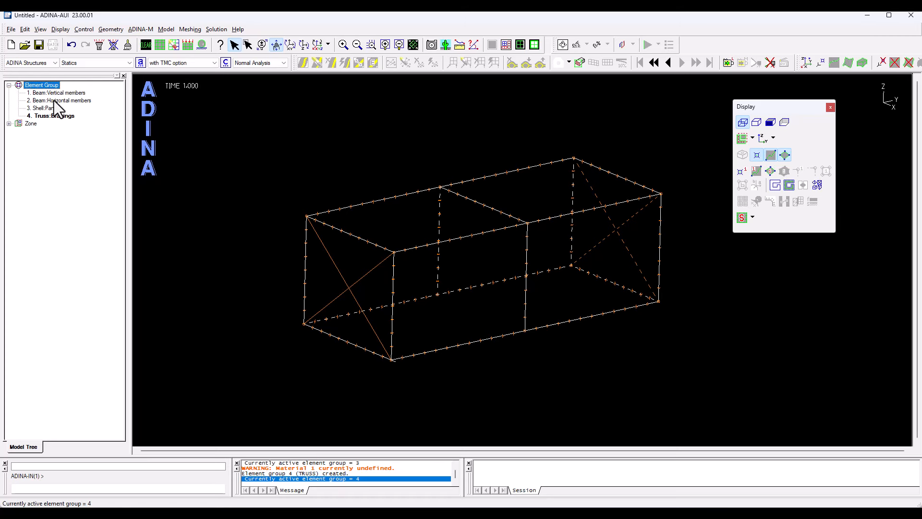
- Add an isotropic linear elastic material, number 1, with the description "Steel"
left_click(163, 30)
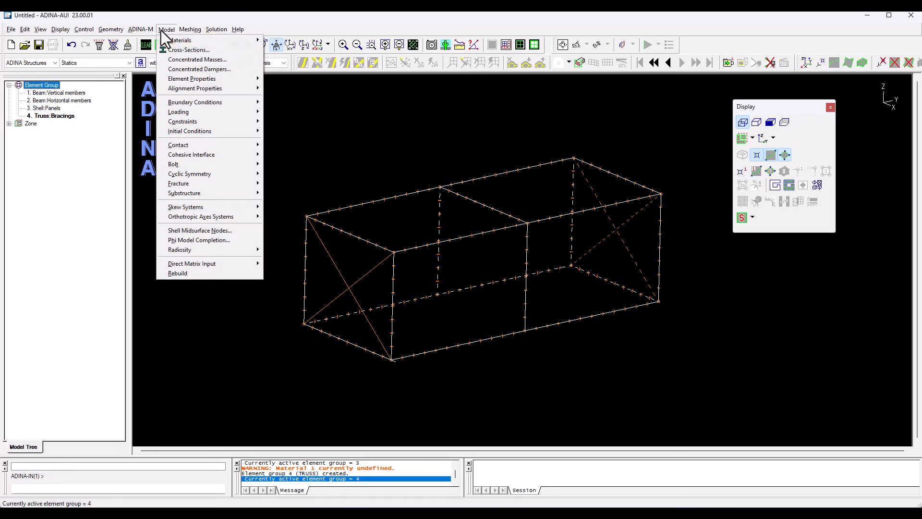
mouse_move(167, 39)
left_click(288, 40)
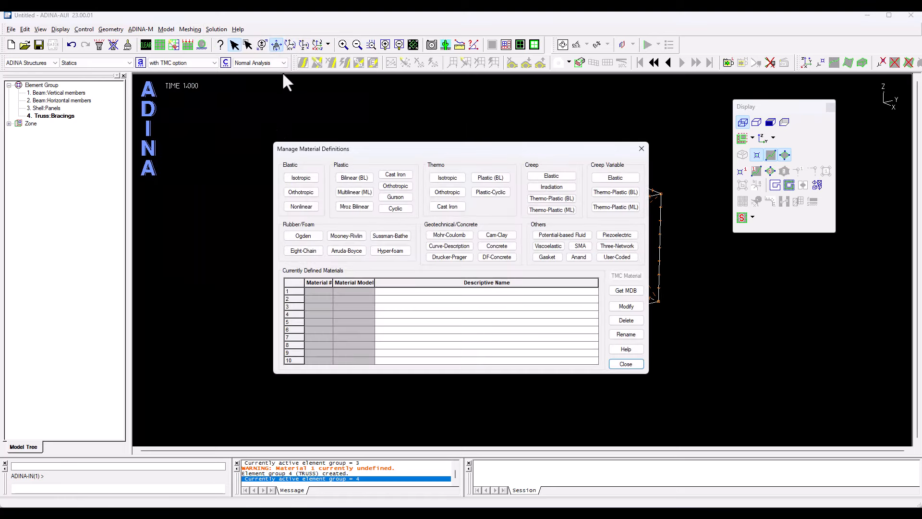
left_click(297, 178)
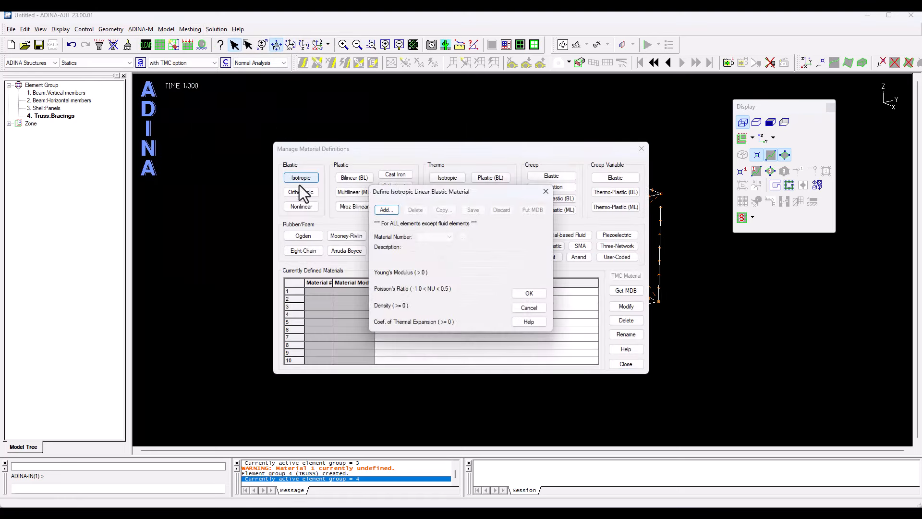
left_click(385, 210)
double_click(465, 256)
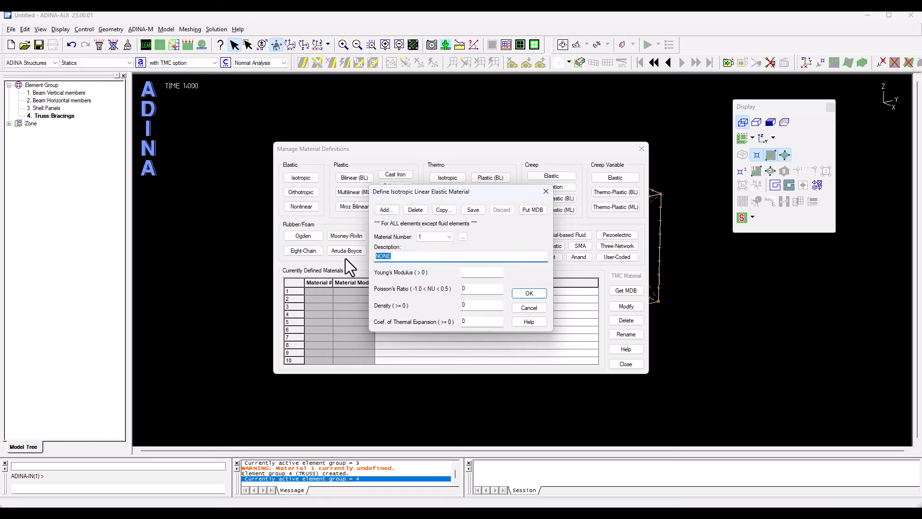
type("Steel")
- Give the steel material a Young's modulus of 210e9, a Poisson's ratio of 0.3 and a density of 7850
left_click(473, 273)
type("210e")
key("Tab")
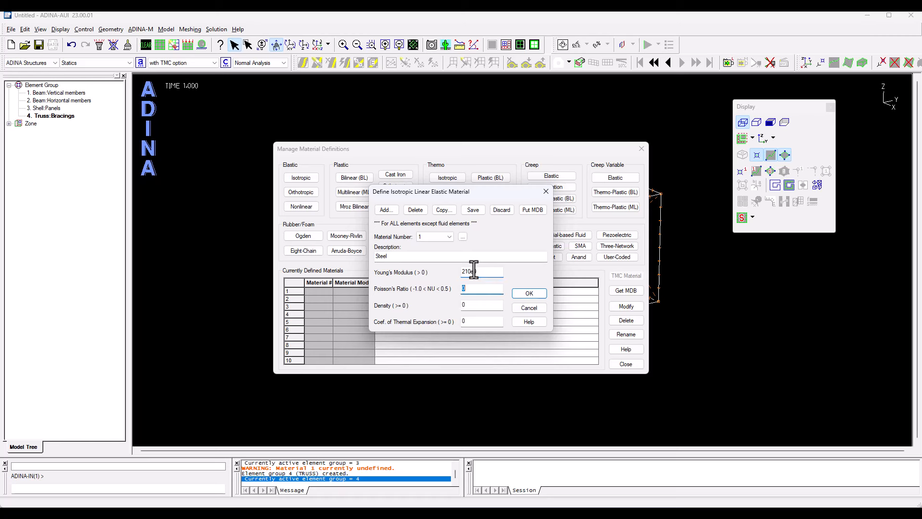
type("0.3")
key("Tab")
type("7850")
left_click(528, 293)
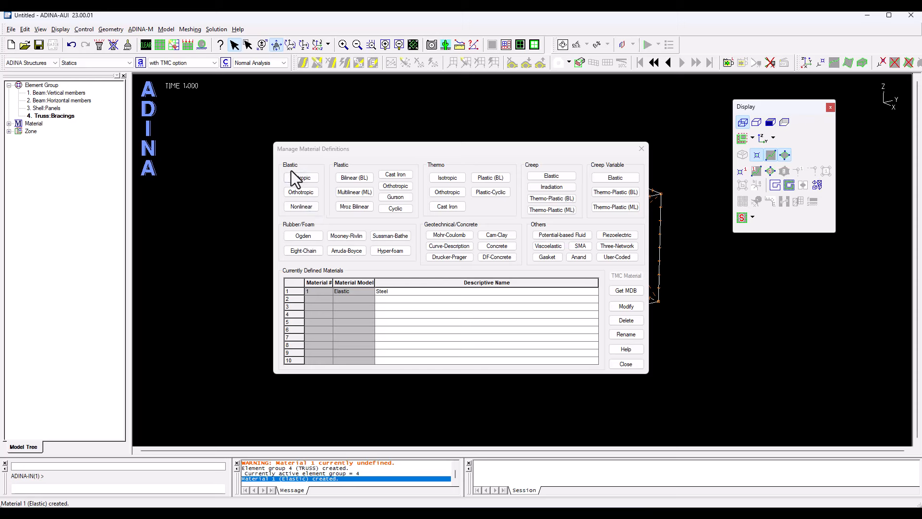
- Add a nonlinear elastic material, number 2, described as "Bracings Tension Only" with a density of 7850
left_click(298, 206)
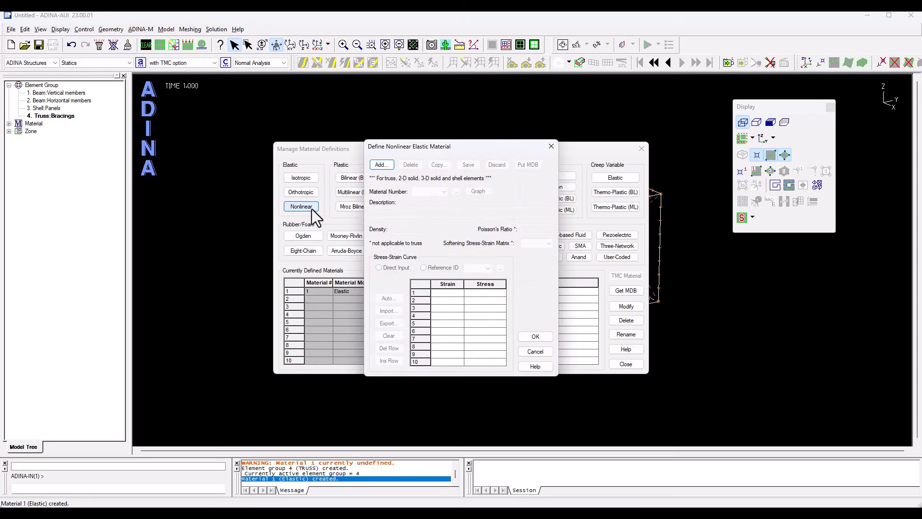
left_click(336, 133)
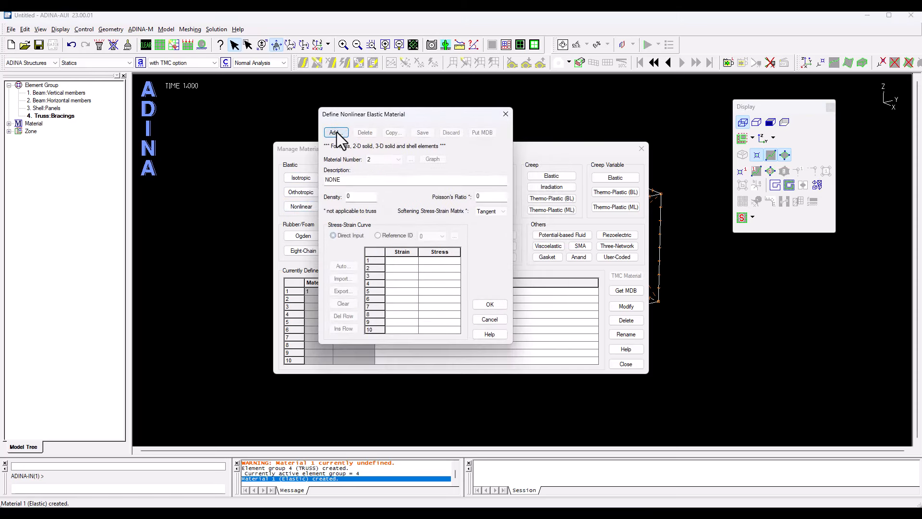
double_click(342, 180)
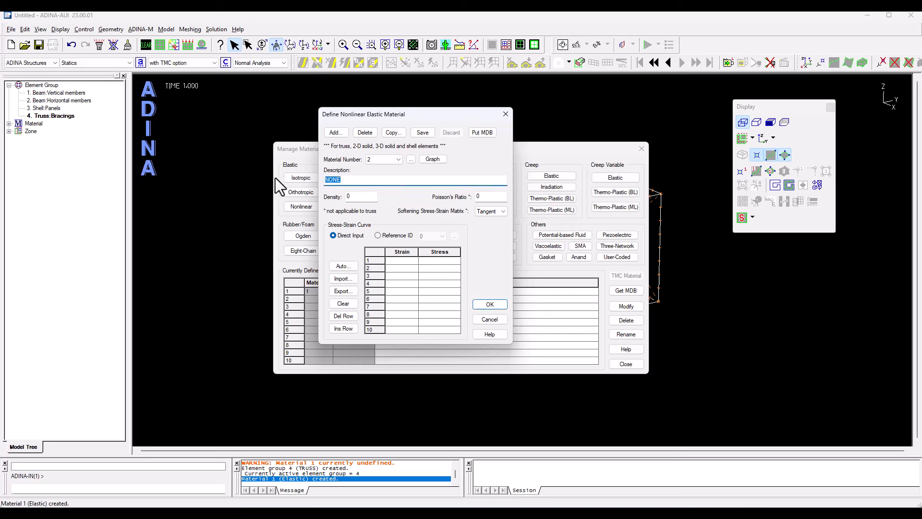
type("Bracings Tension Only")
double_click(354, 196)
type("7850")
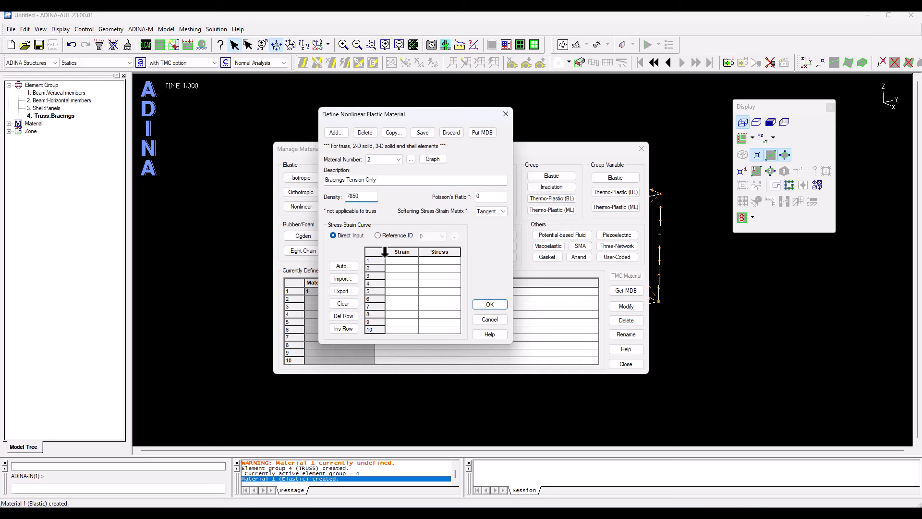
- Define the bracing material's stress-strain curve with strain/stress pairs -1/0, 0/0 and 1/210e9, and save it
left_click(402, 261)
type("-1")
type("0")
type("1")
type("210e9")
left_click(422, 132)
- Graph the bracing material's stress-strain curve to check it, and finish managing materials
left_click(432, 159)
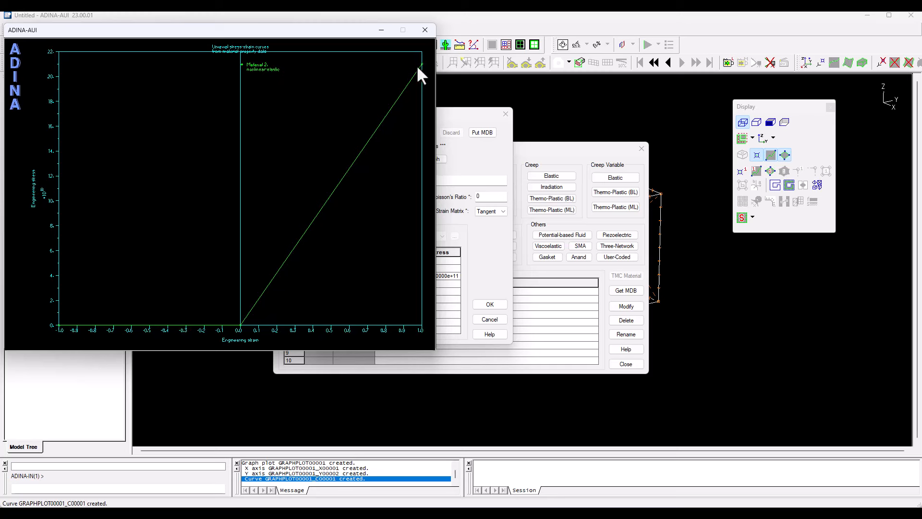
left_click(430, 30)
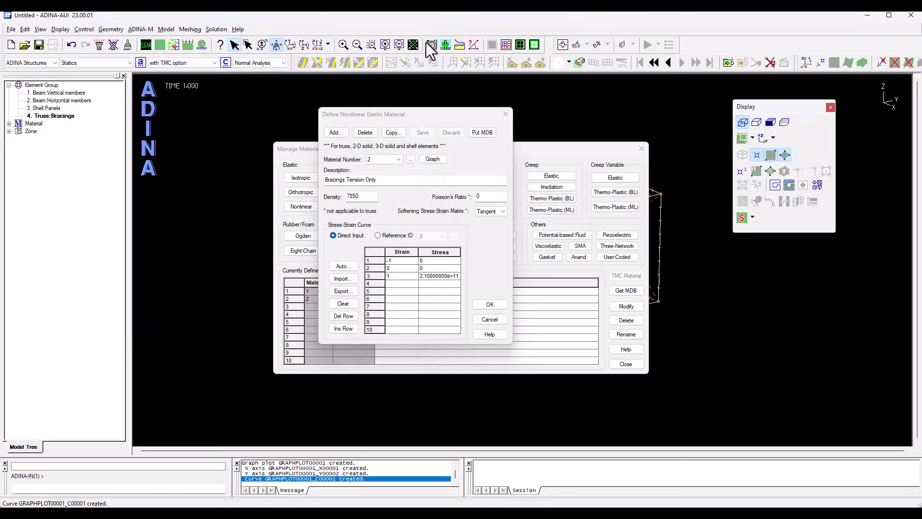
left_click(489, 305)
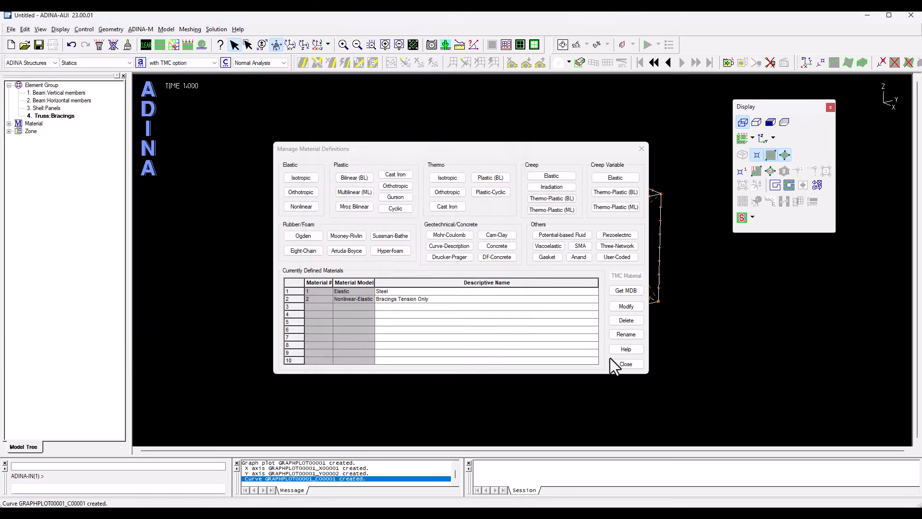
left_click(625, 364)
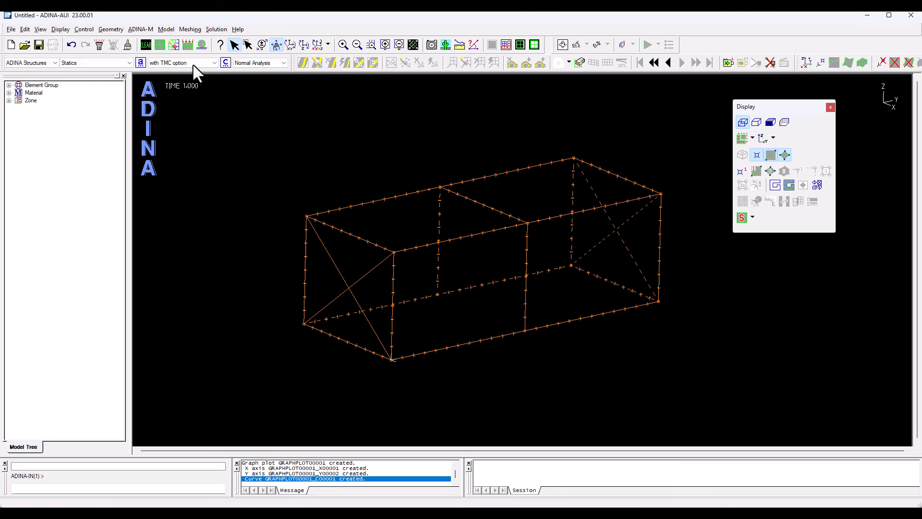
- Add cross section number 1 with the Box type
left_click(166, 30)
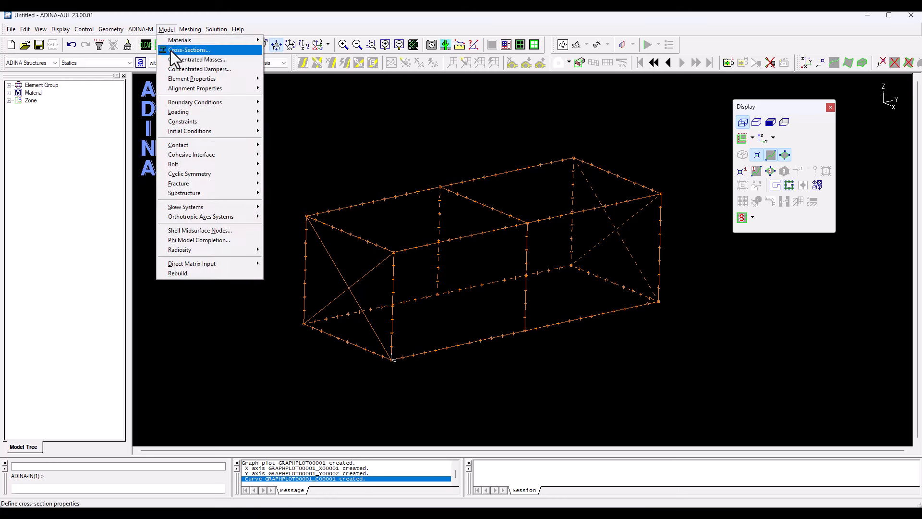
left_click(176, 50)
left_click(380, 157)
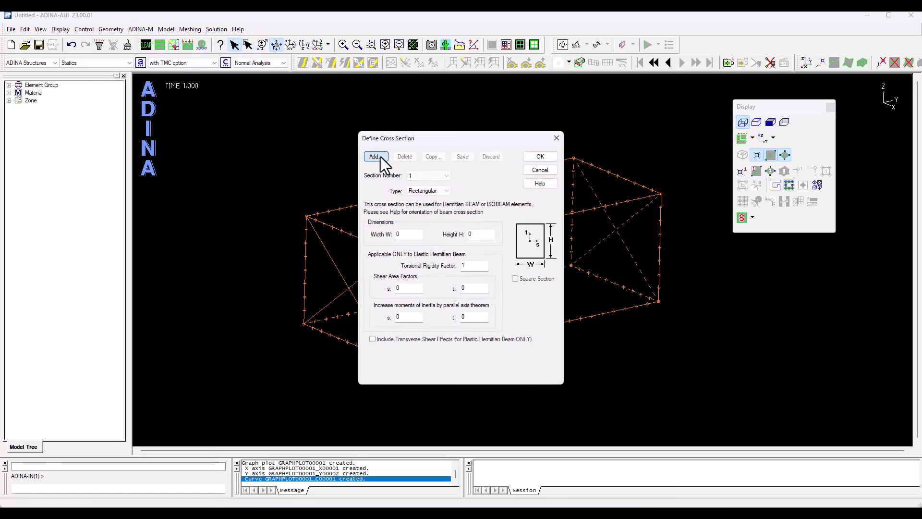
left_click(445, 190)
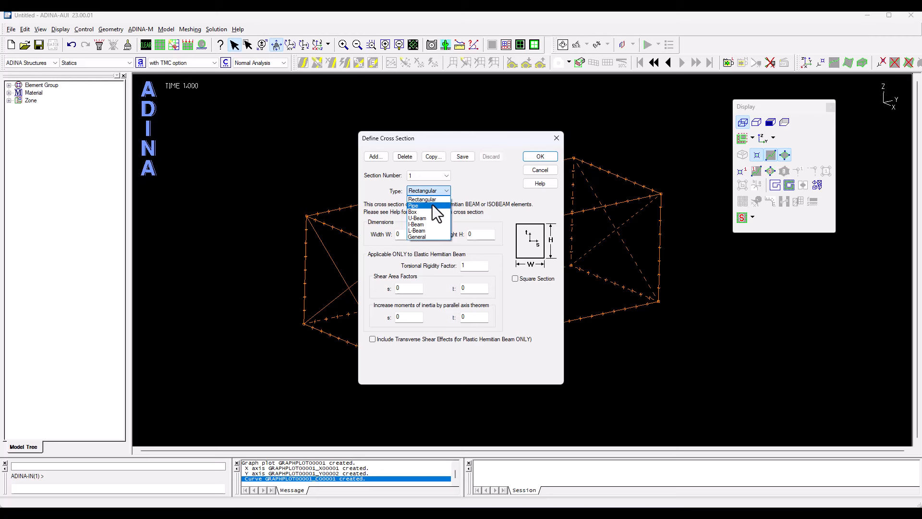
left_click(431, 211)
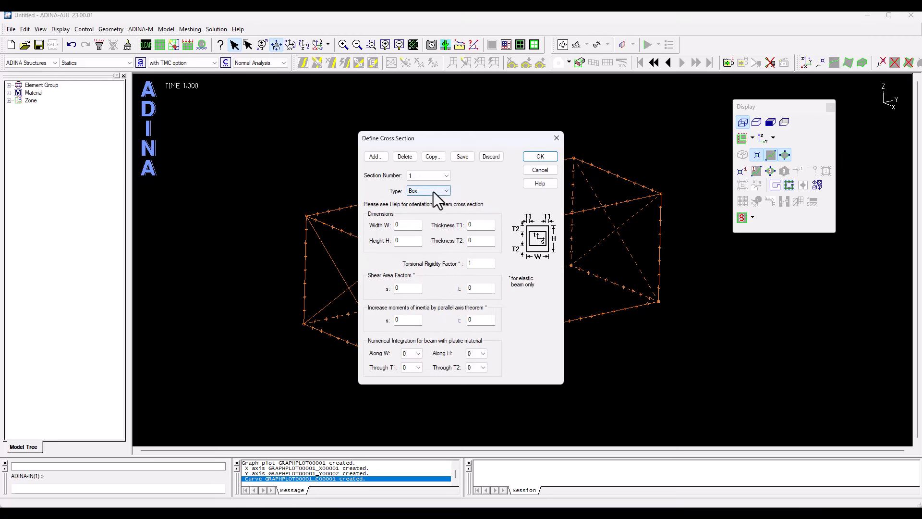
- Enter the box section's width, height and wall thicknesses T1 and T2, and save the cross section
left_click(401, 225)
type(".")
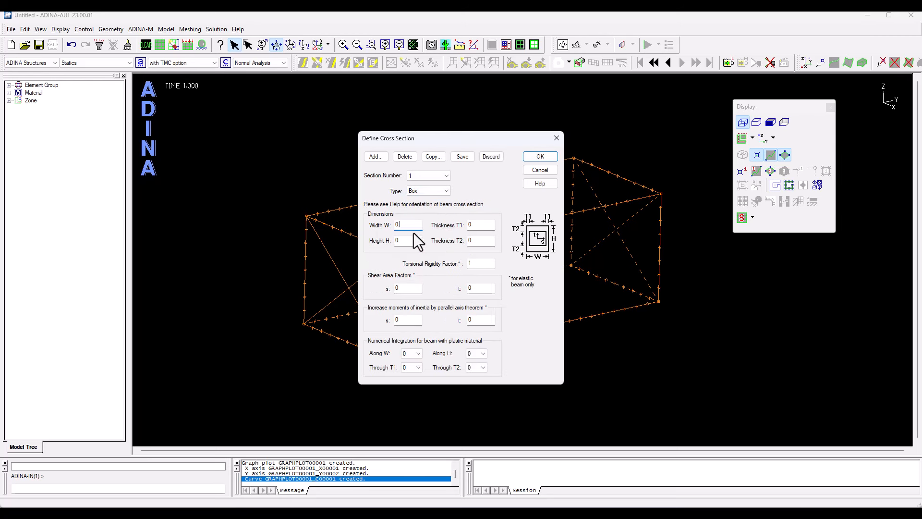
type("1")
key("Tab")
type("0.")
left_click(480, 225)
type(".0")
key("Tab")
type("0.00")
left_click(536, 157)
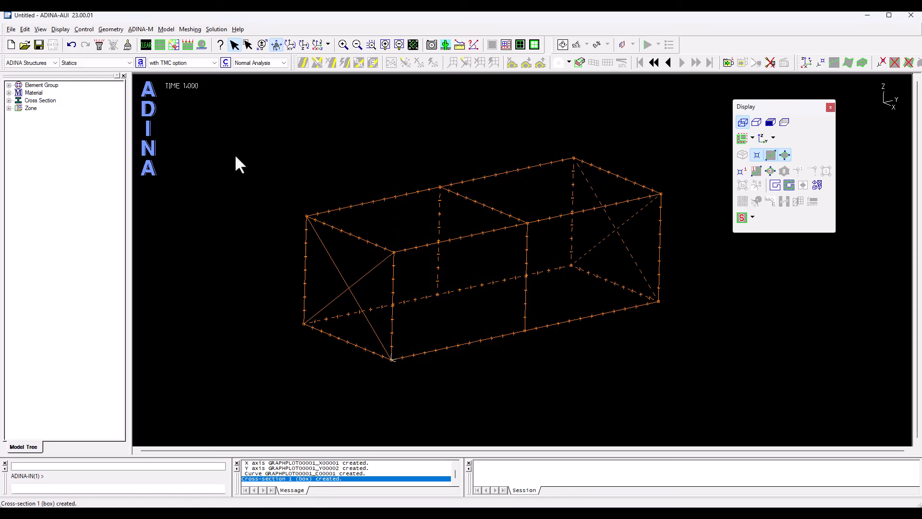
- Check the material, cross section and thickness assigned to the vertical members, horizontal members and panels element groups against the defined ones
double_click(41, 85)
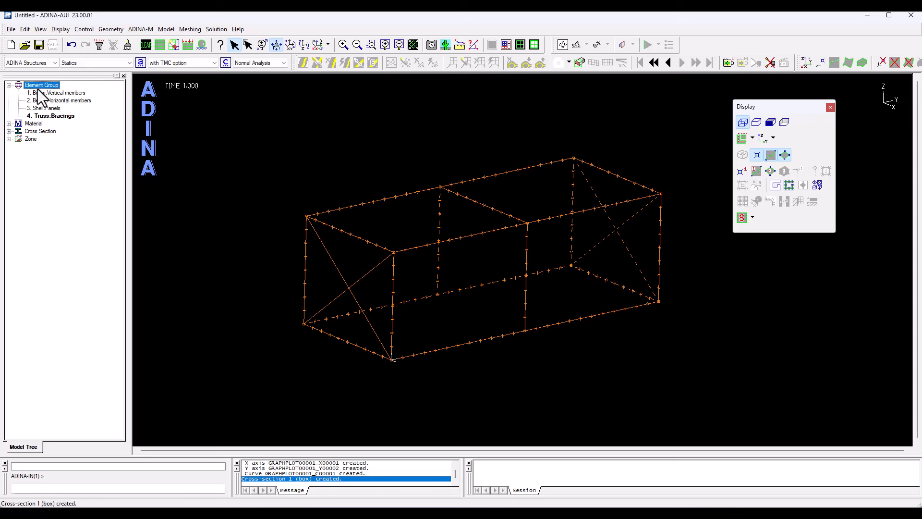
right_click(49, 94)
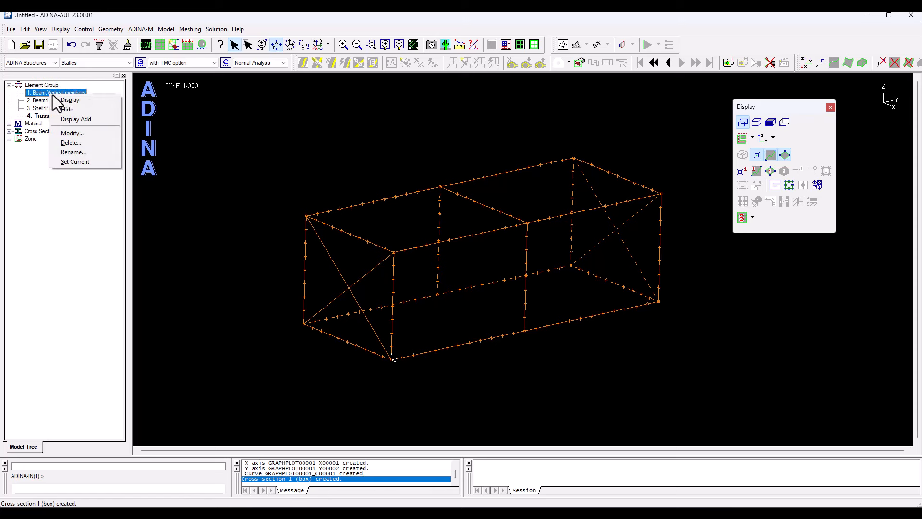
left_click(65, 133)
left_click(9, 123)
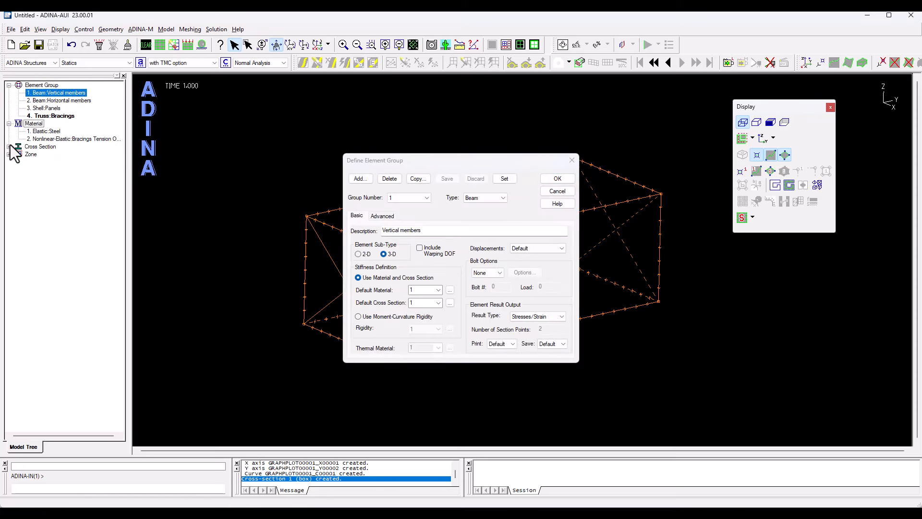
left_click(8, 146)
left_click(46, 131)
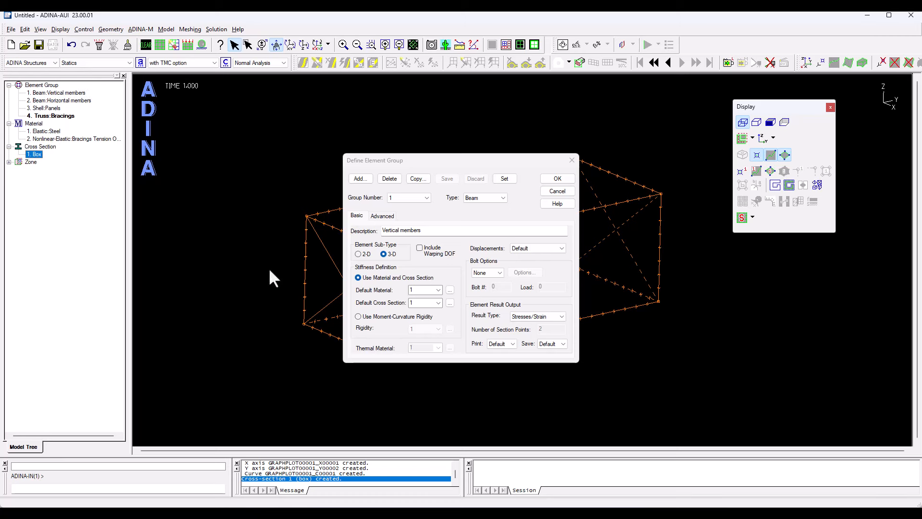
left_click(414, 198)
left_click(404, 212)
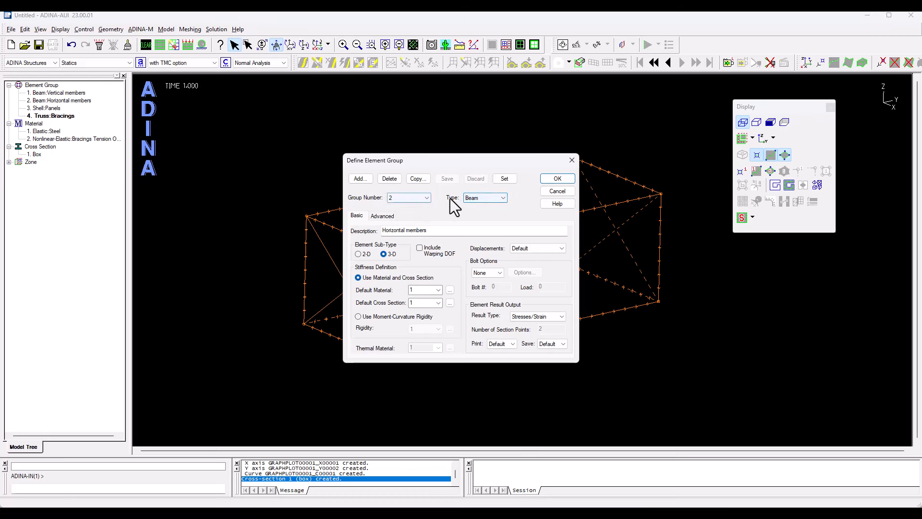
left_click(417, 199)
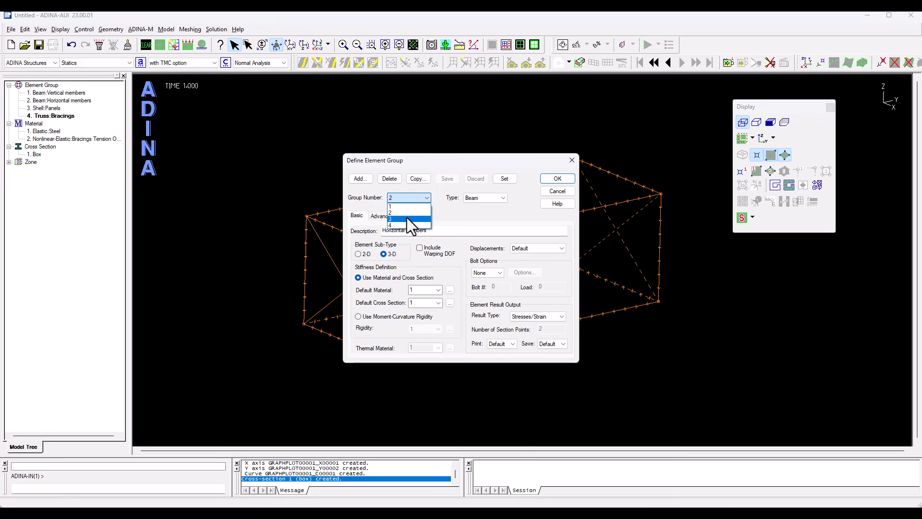
left_click(407, 219)
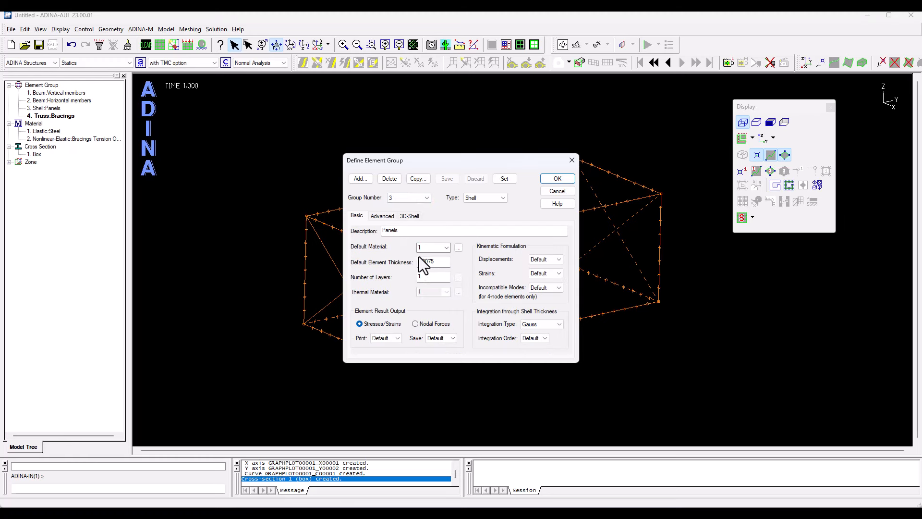
- Assign material 2 as the default material of the Bracings truss group, number 4, and save the group
left_click(407, 199)
left_click(393, 223)
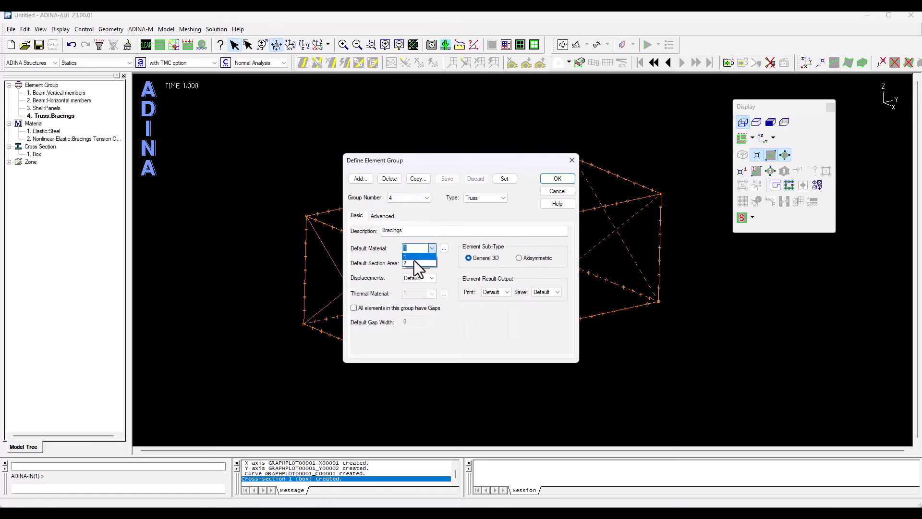
left_click(413, 263)
left_click(553, 181)
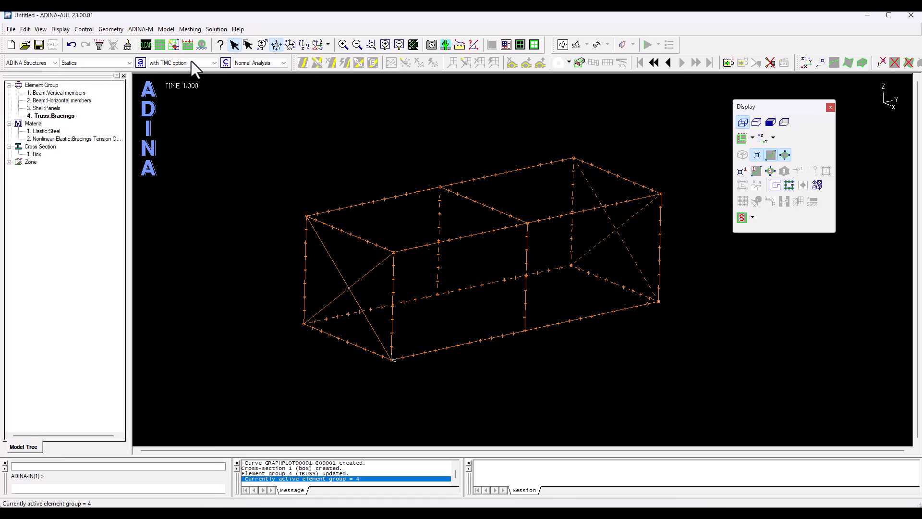
- Set up a line mesh of Beam elements in element group 1 with 2 nodes per element
left_click(190, 29)
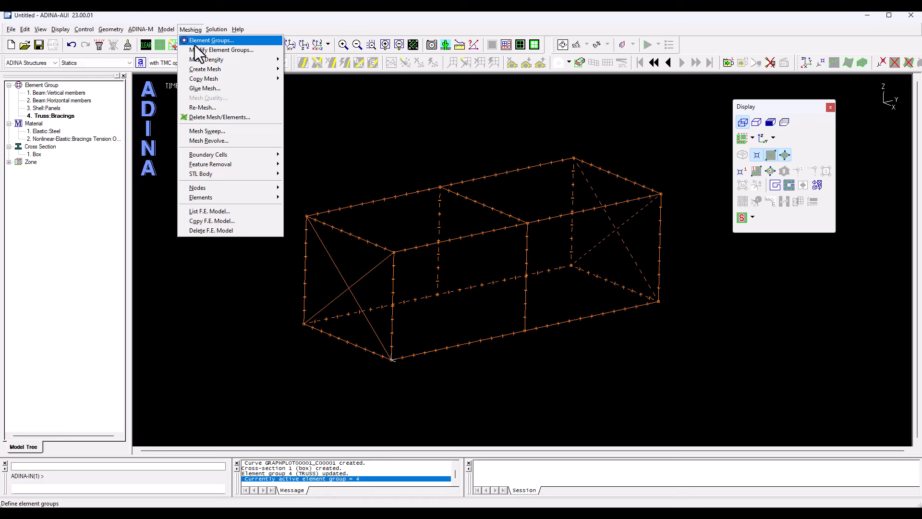
mouse_move(200, 68)
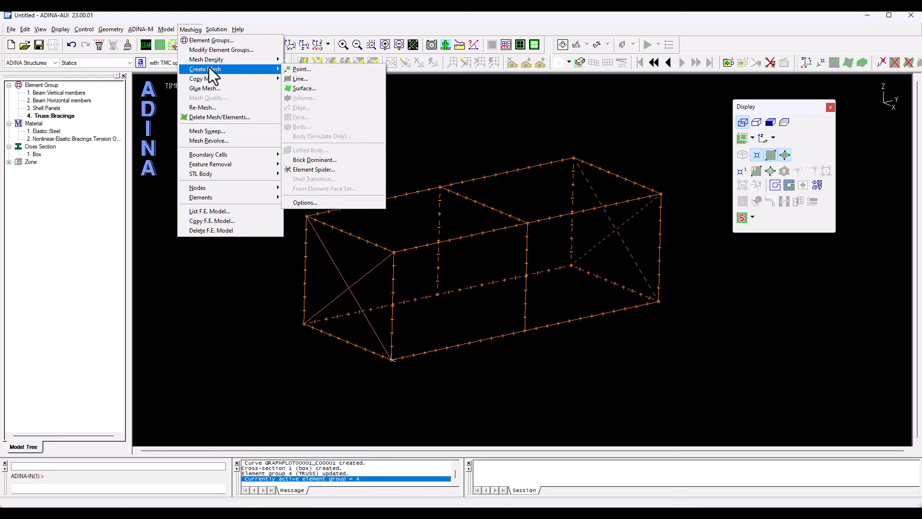
left_click(304, 78)
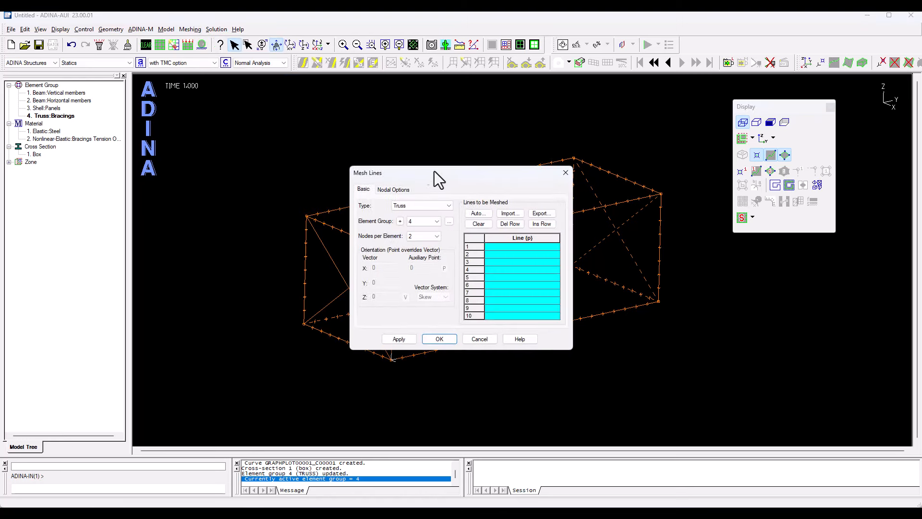
left_click_drag(434, 171, 250, 115)
left_click(238, 148)
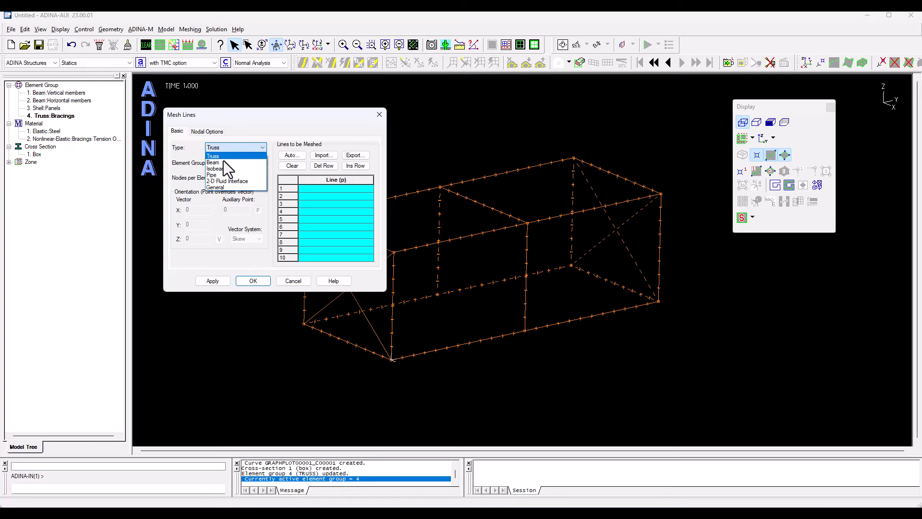
left_click(221, 159)
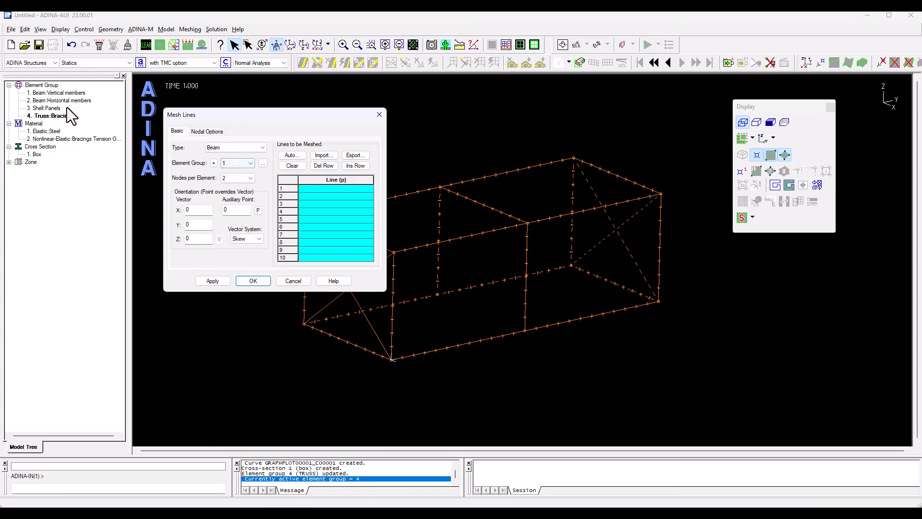
- Pick the six vertical lines of the box frame as the lines to mesh
left_click(314, 189)
left_click(305, 257)
left_click(392, 277)
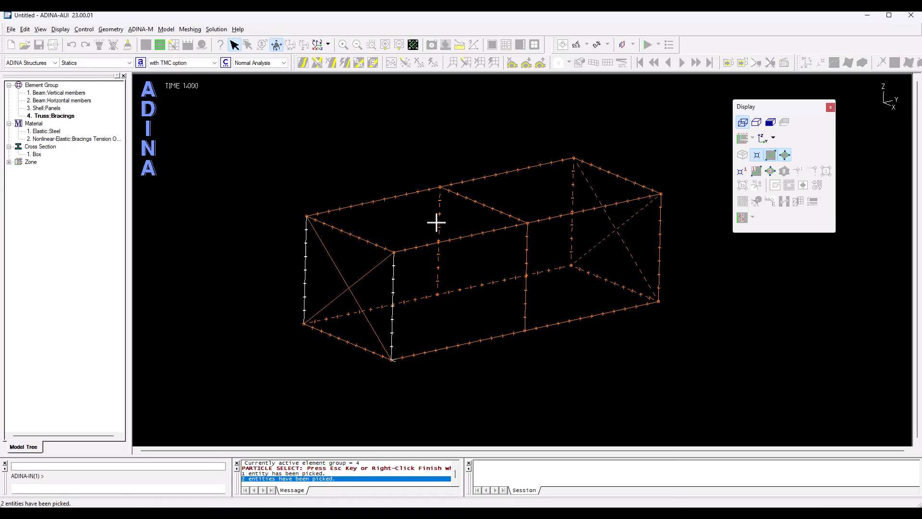
left_click(438, 214)
left_click(527, 253)
left_click(573, 195)
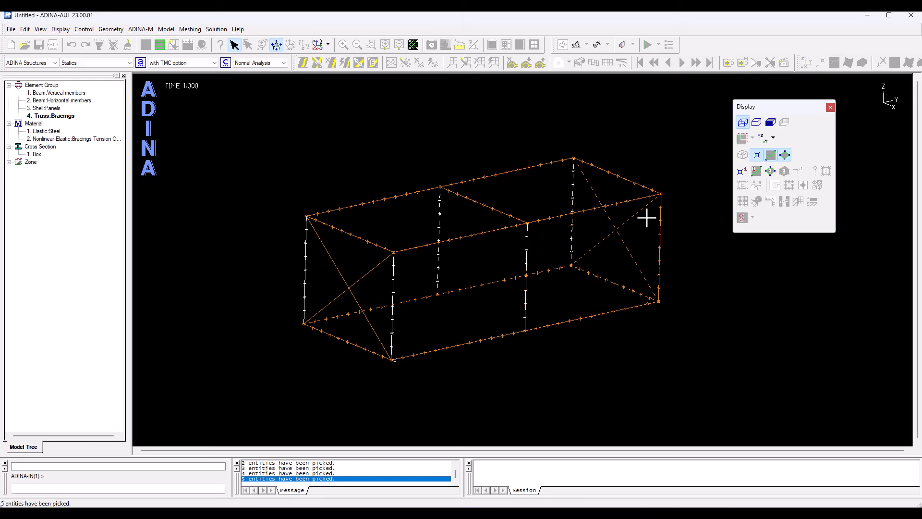
left_click(660, 218)
right_click(458, 152)
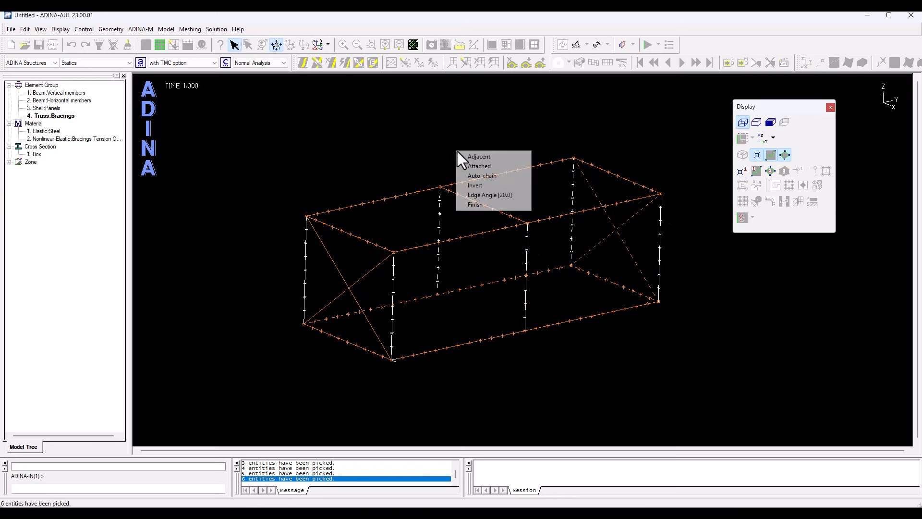
left_click(470, 204)
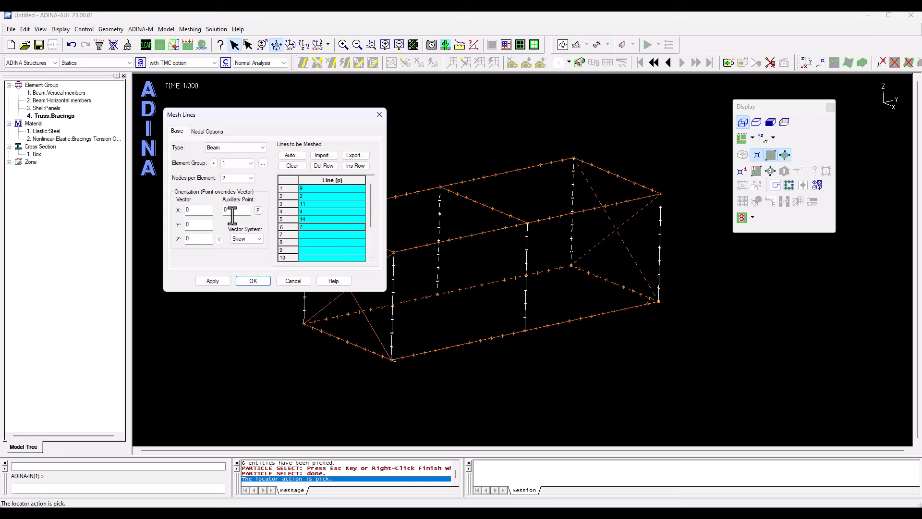
- Set the orientation vector's X component to 1 and generate the beam mesh on the vertical members
double_click(196, 209)
type("1")
left_click(211, 280)
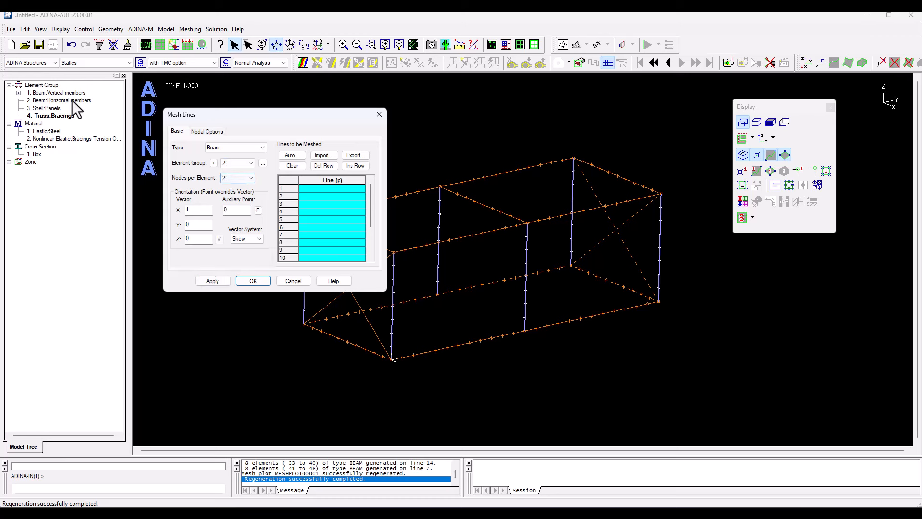
- With element group 2 active for line meshing, pick the seven horizontal lines on top of the frame
left_click(316, 190)
left_click(358, 204)
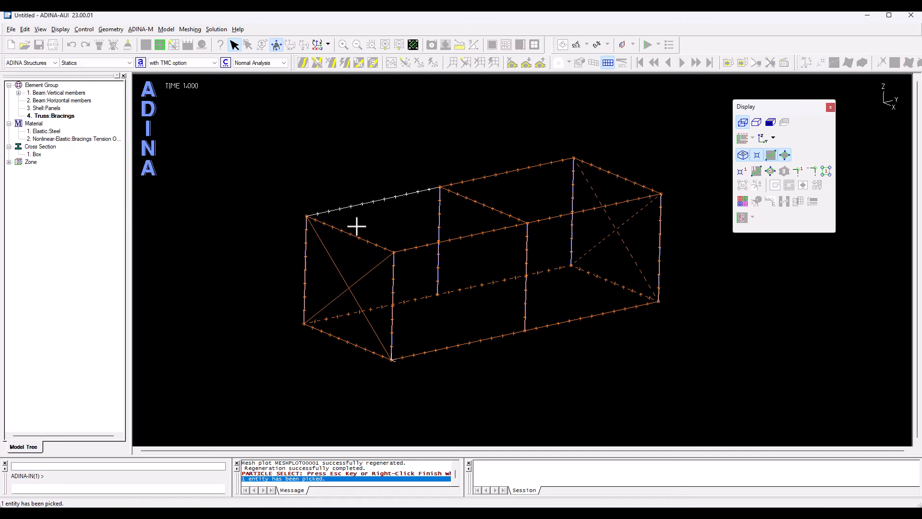
left_click(358, 236)
left_click(473, 233)
left_click(486, 206)
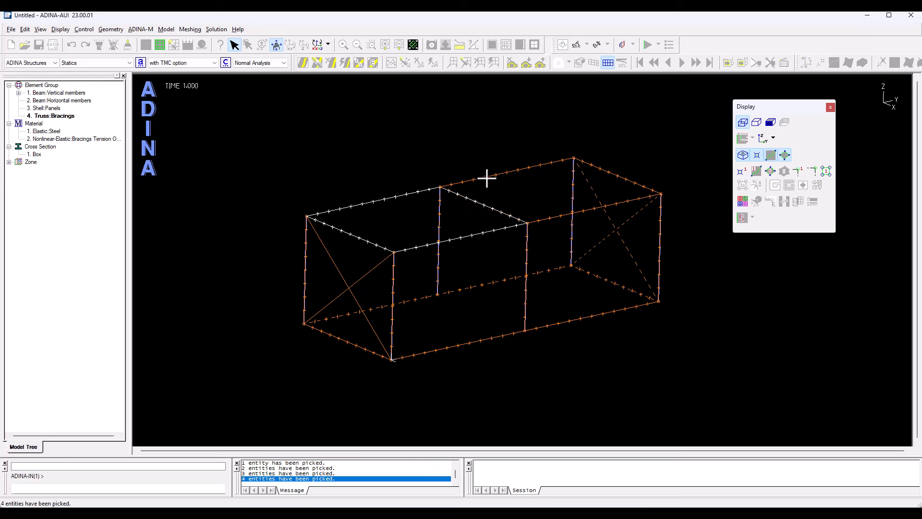
left_click(487, 178)
left_click(554, 218)
left_click(613, 173)
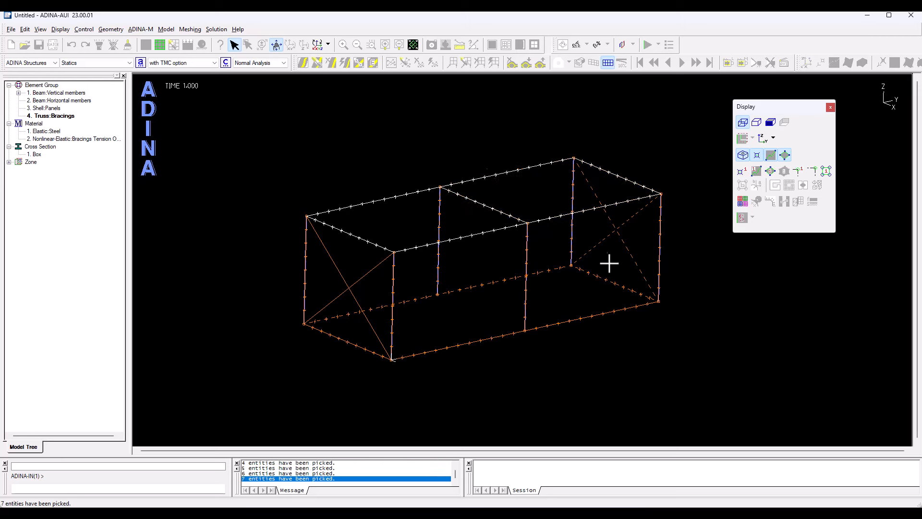
- Add the six horizontal lines around the base of the frame to the lines to mesh
left_click(623, 308)
left_click(511, 274)
left_click(422, 298)
left_click(432, 350)
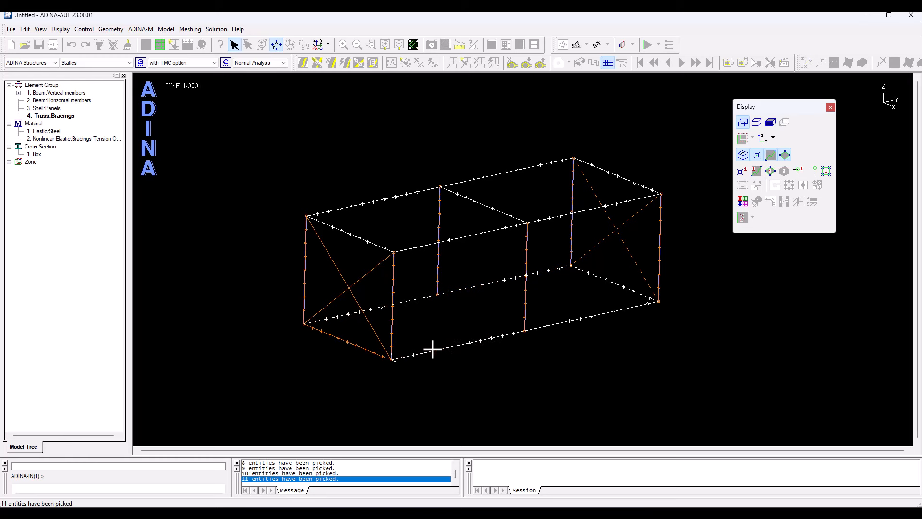
left_click(355, 345)
right_click(240, 221)
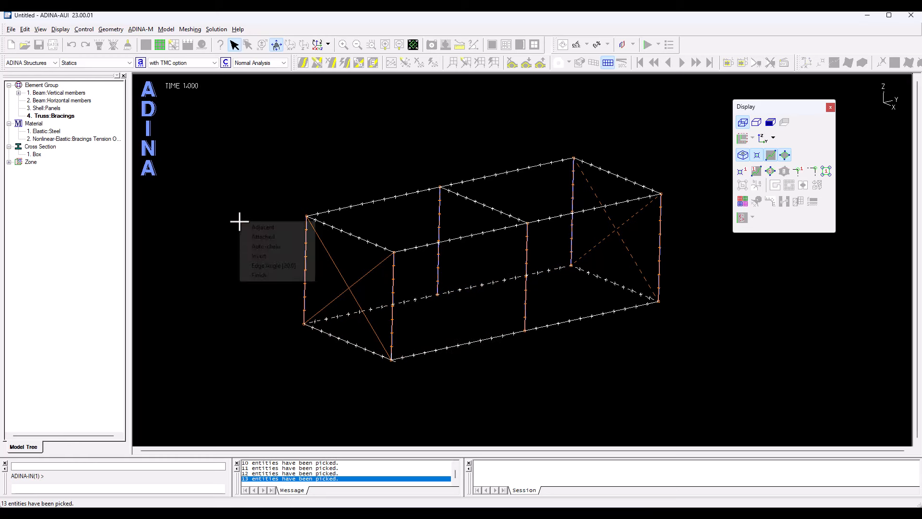
left_click(256, 274)
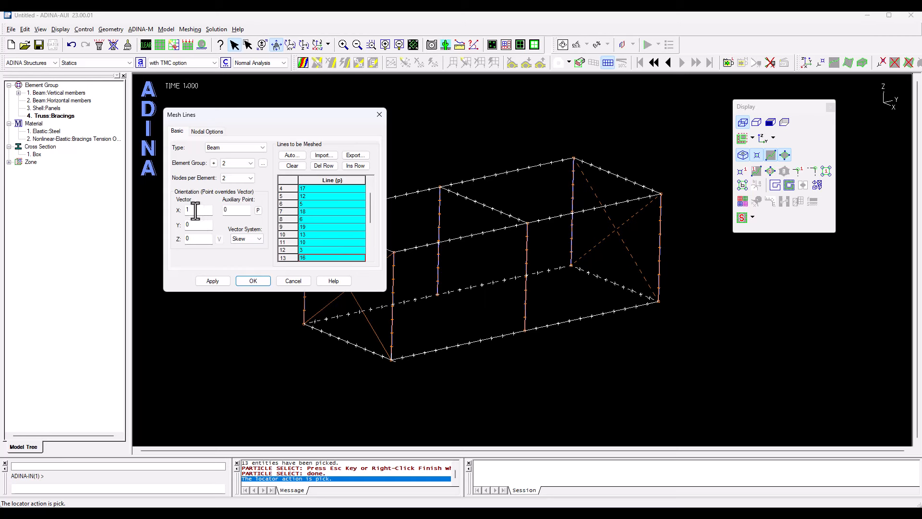
- Set the orientation vector to X 0 and Z 1, and generate the beam mesh on the horizontal members
double_click(195, 210)
type("0")
double_click(201, 238)
type("1")
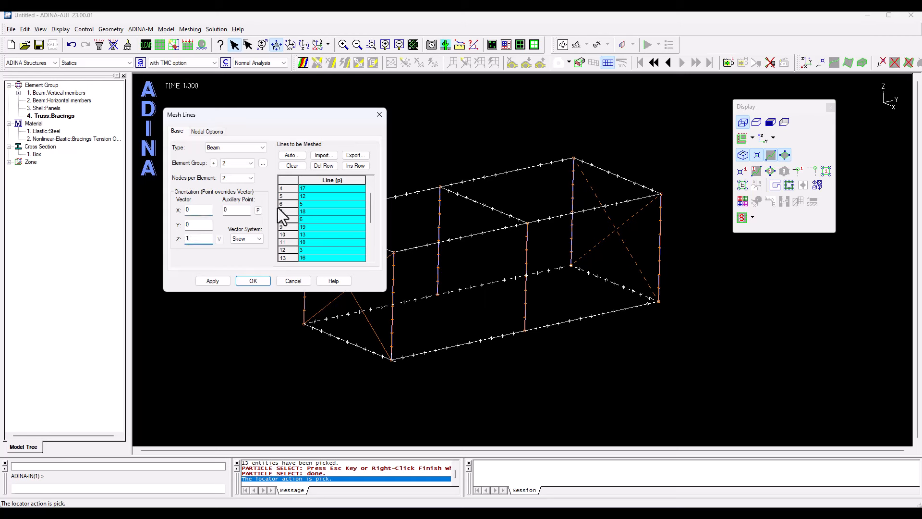
left_click(252, 281)
- Start a shell surface mesh for element group 3 and select all eight surfaces of the box to be meshed
mouse_move(455, 239)
left_mouse_down()
mouse_move(432, 243)
mouse_move(494, 247)
mouse_move(360, 224)
mouse_move(491, 238)
mouse_move(414, 236)
mouse_move(439, 234)
left_mouse_up()
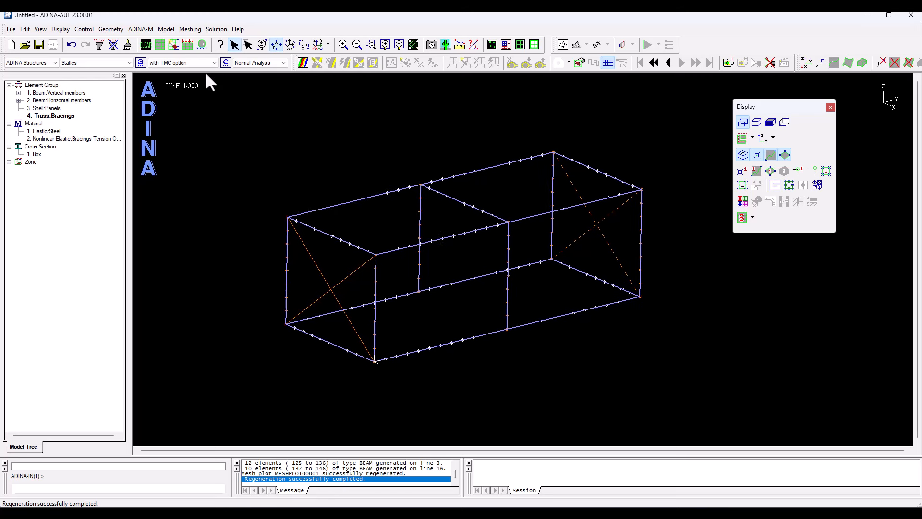
left_click(190, 29)
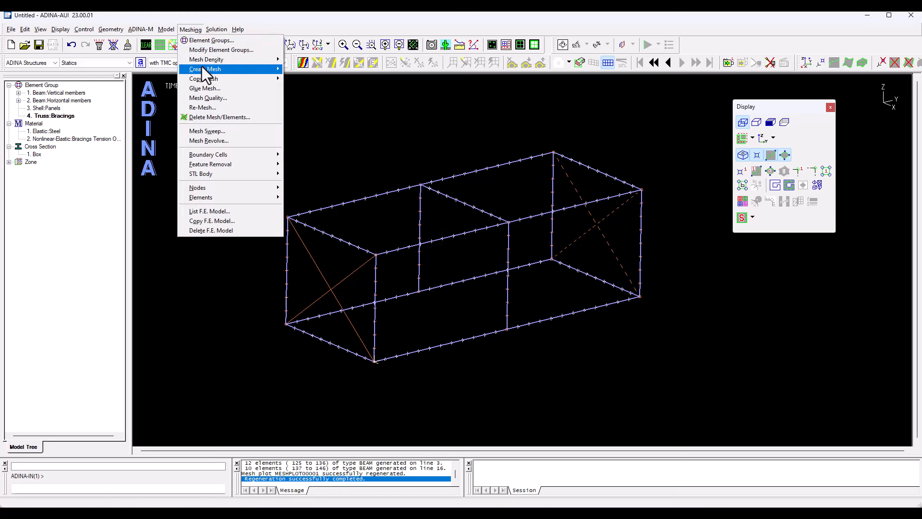
mouse_move(266, 68)
left_click(311, 89)
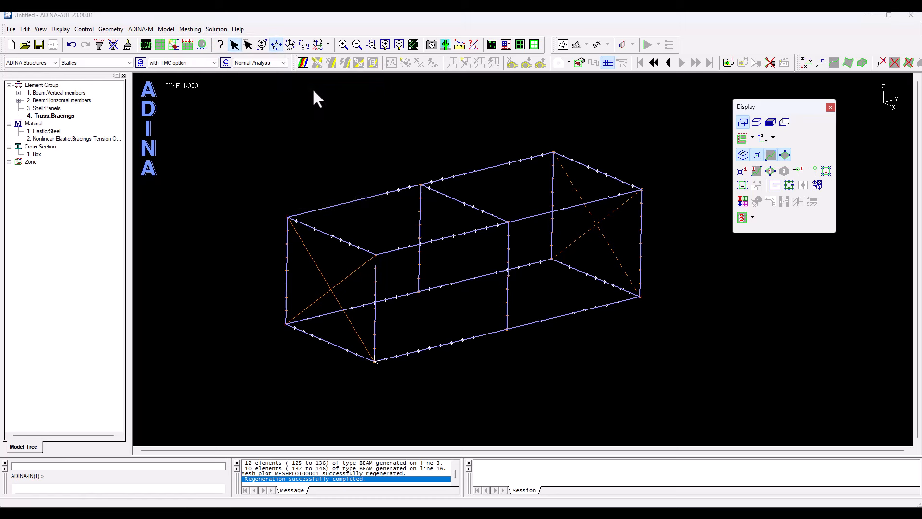
left_click(408, 200)
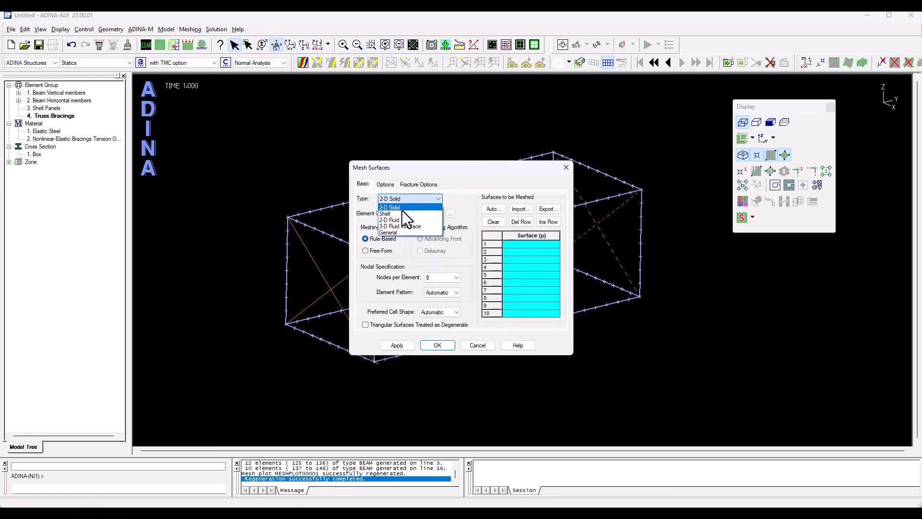
left_click(402, 214)
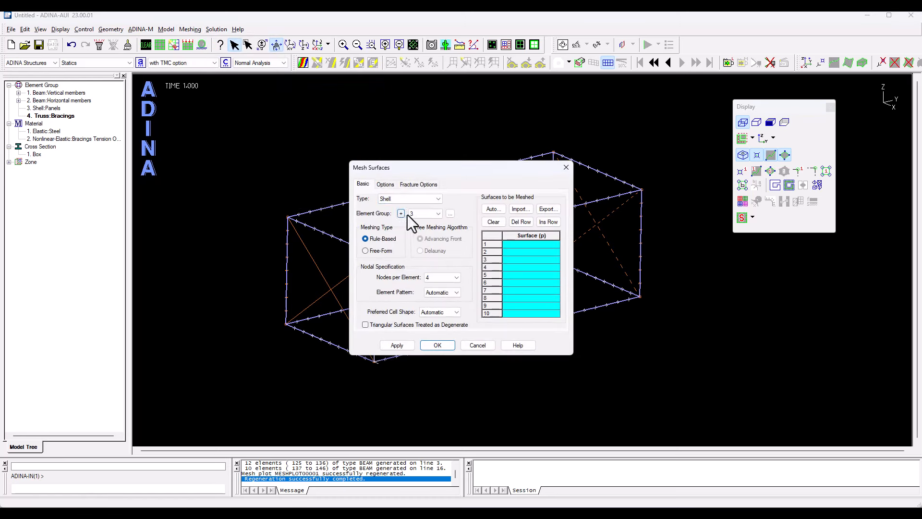
left_click(525, 253)
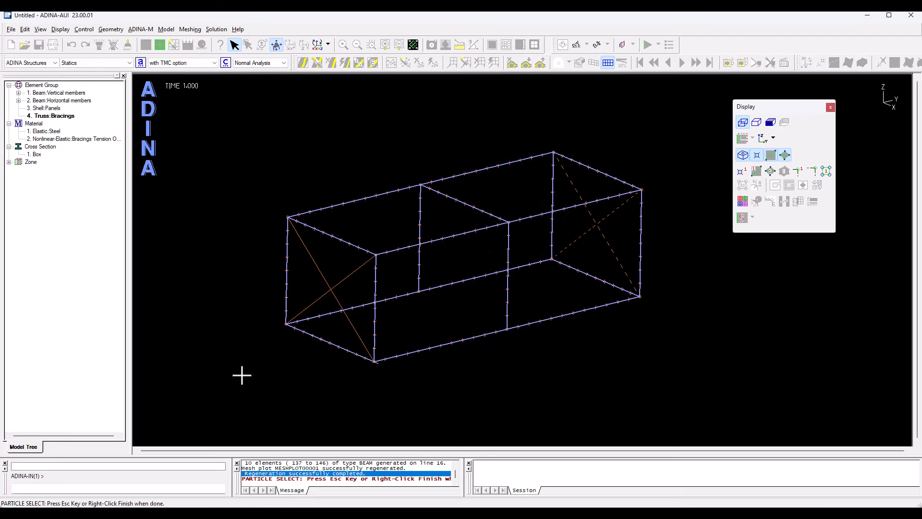
left_click_drag(244, 379, 644, 160)
right_click(494, 111)
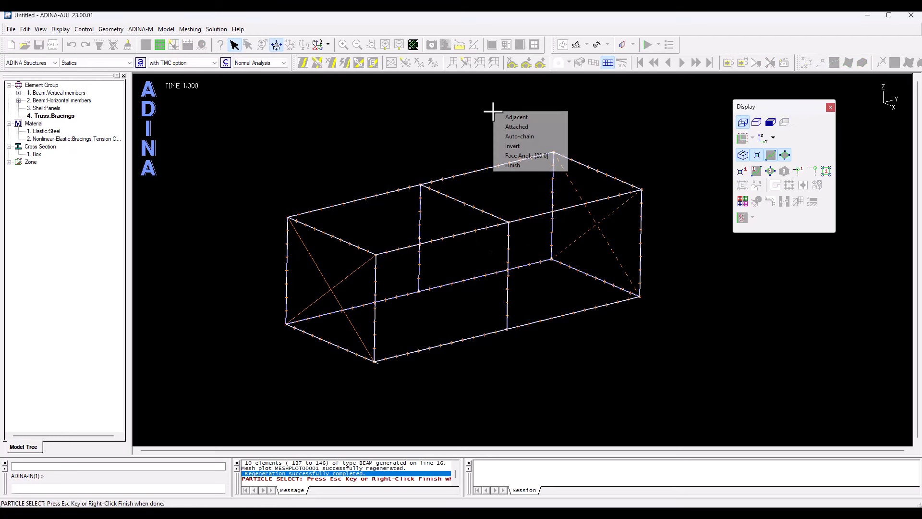
left_click(512, 165)
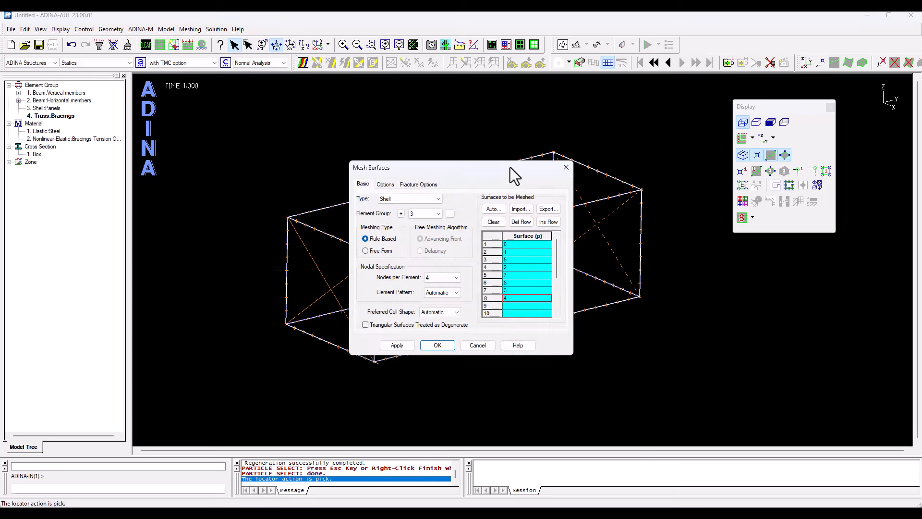
- Set the nodal coincidence check to All Generated Nodes and generate the shell mesh on the panels
left_click(385, 186)
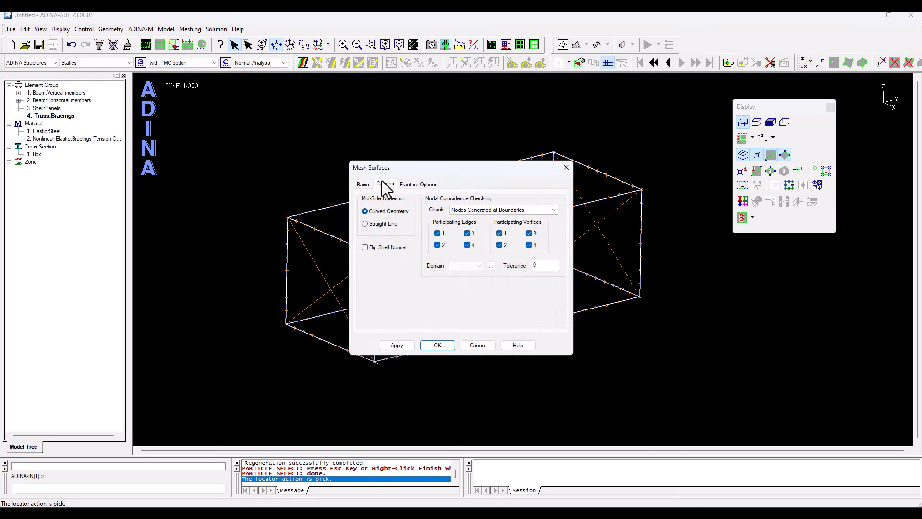
left_click(535, 208)
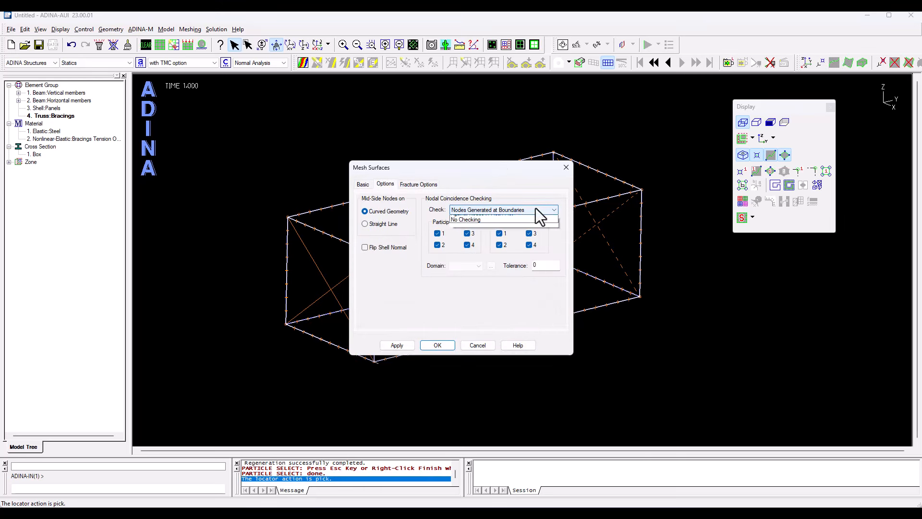
left_click(505, 217)
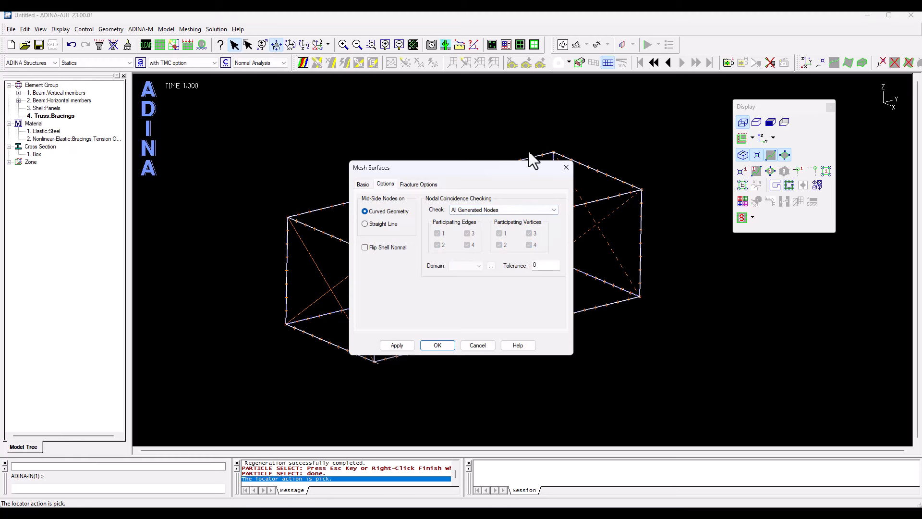
left_click_drag(484, 169, 346, 148)
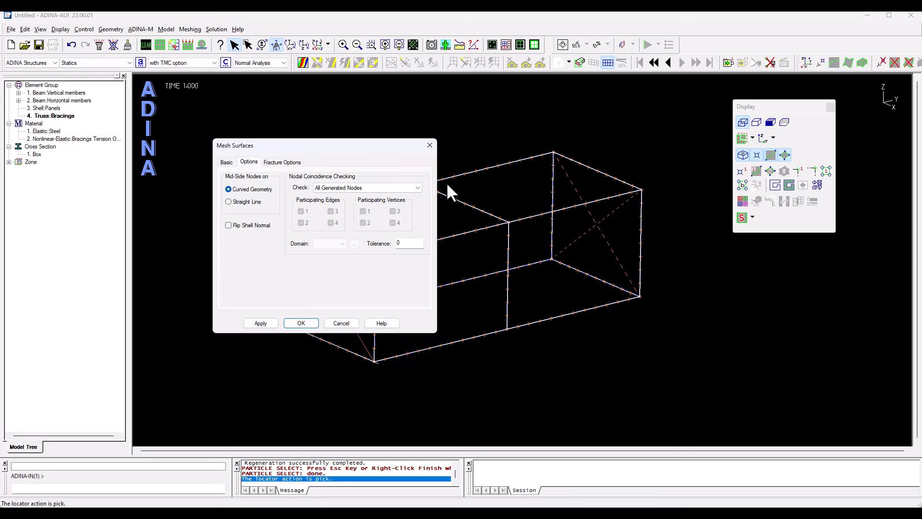
left_click(298, 322)
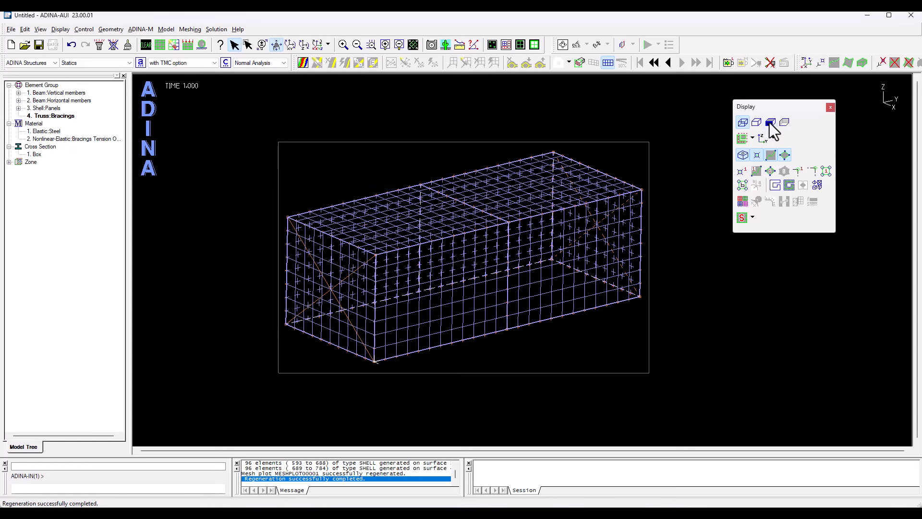
- Display the model shaded and hide the element mesh to show only the underlying geometry
left_click(770, 123)
mouse_move(466, 275)
left_mouse_down()
mouse_move(389, 279)
mouse_move(408, 280)
mouse_move(535, 146)
mouse_move(523, 177)
mouse_move(419, 278)
mouse_move(457, 273)
left_mouse_up()
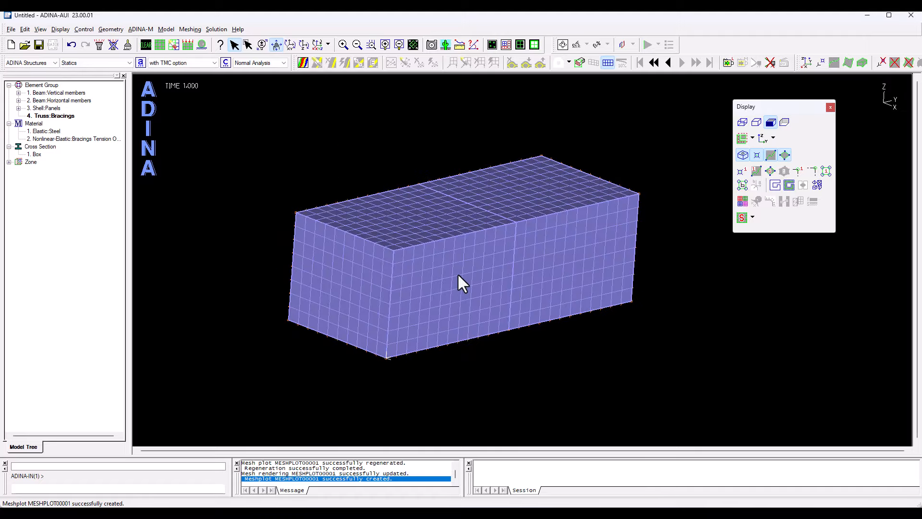
left_click(609, 63)
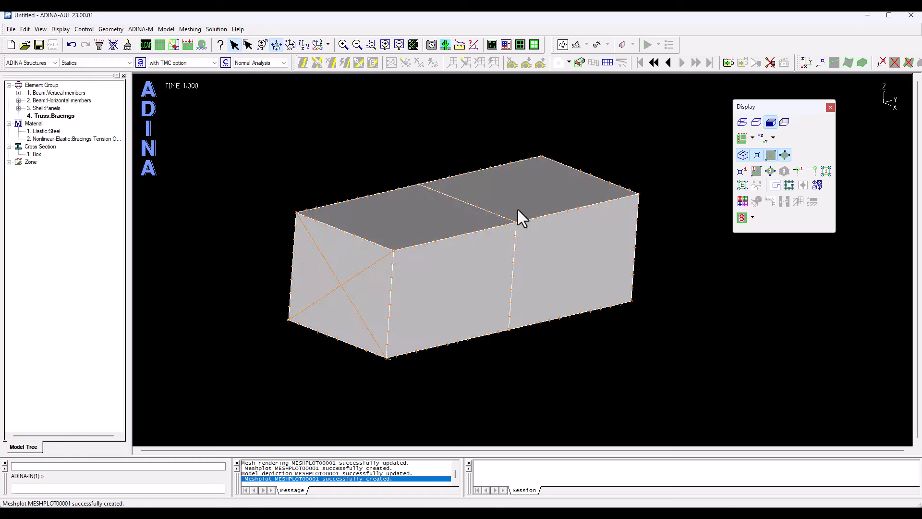
left_click_drag(462, 243, 480, 241)
left_click(48, 93)
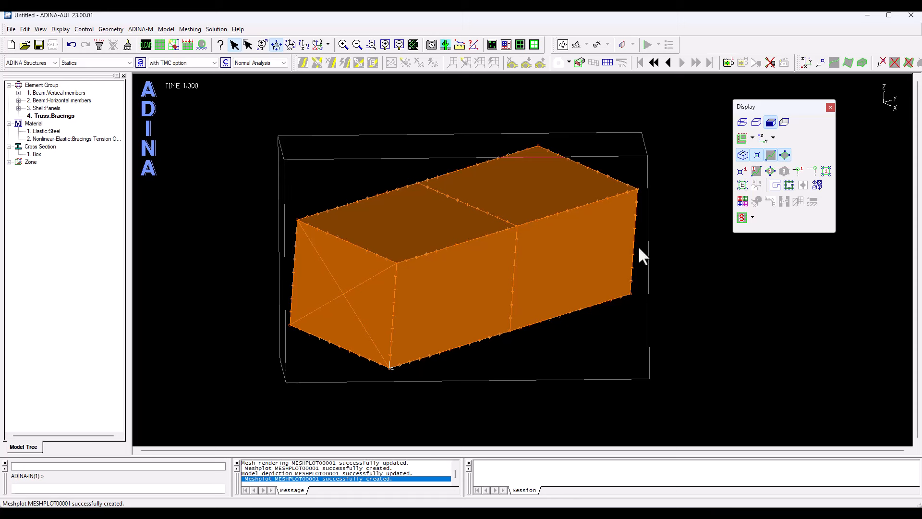
- Return the model to wireframe with dashed hidden lines so both pairs of end bracings can be reached
left_click(756, 122)
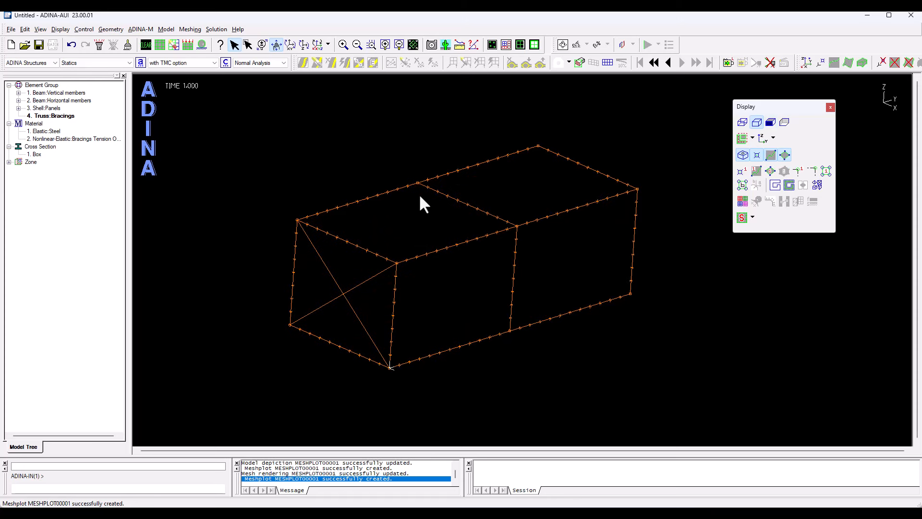
left_click(743, 122)
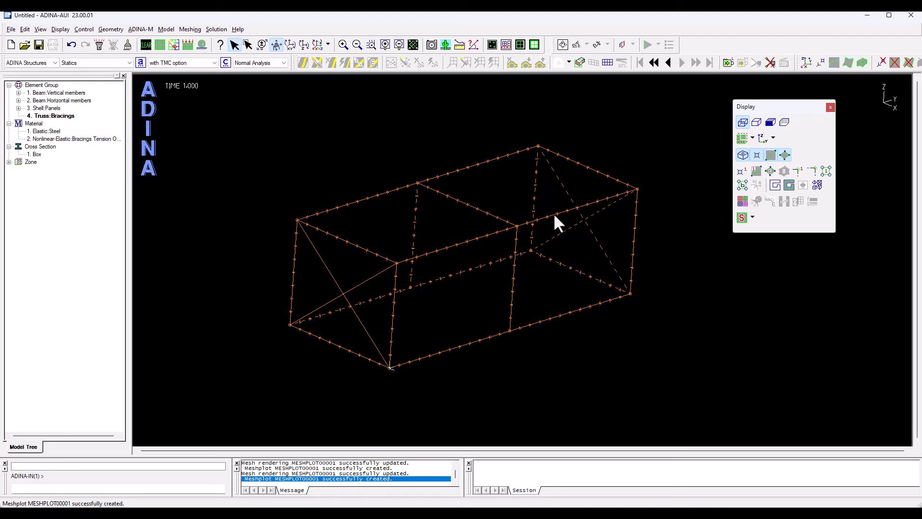
left_click_drag(554, 215, 547, 199)
- Mesh the four diagonal bracing lines at both ends of the box as two-node truss elements in element group 4
left_click(190, 29)
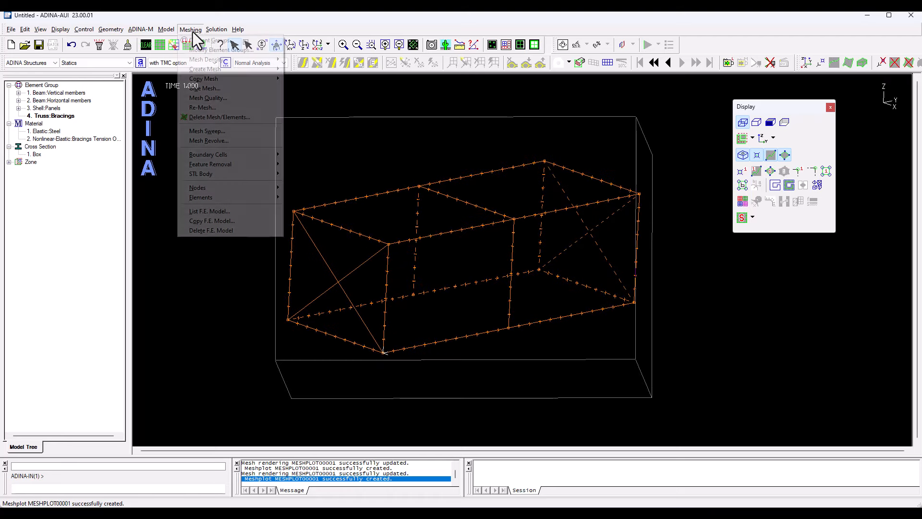
mouse_move(206, 68)
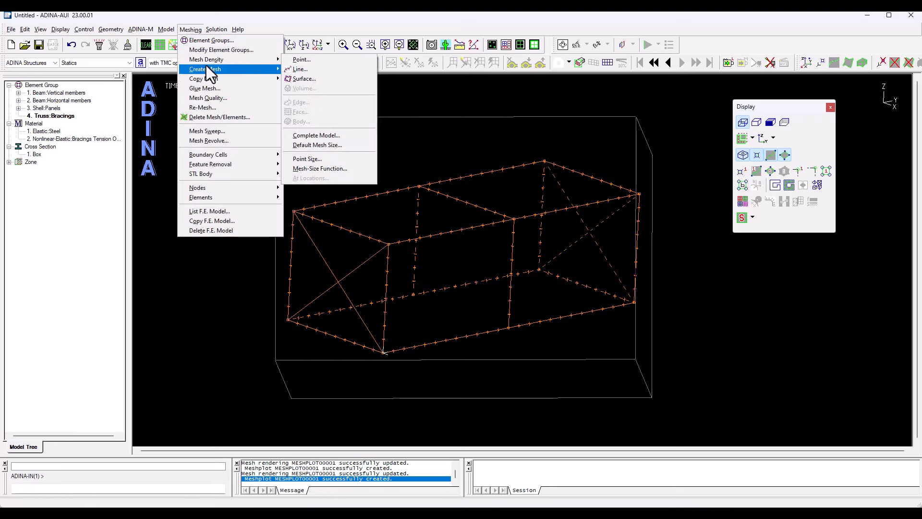
left_click(301, 80)
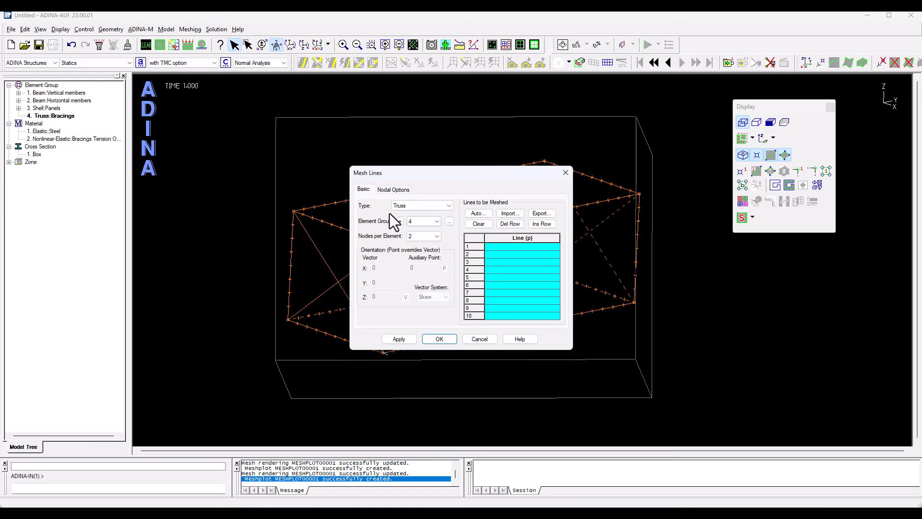
left_click(505, 249)
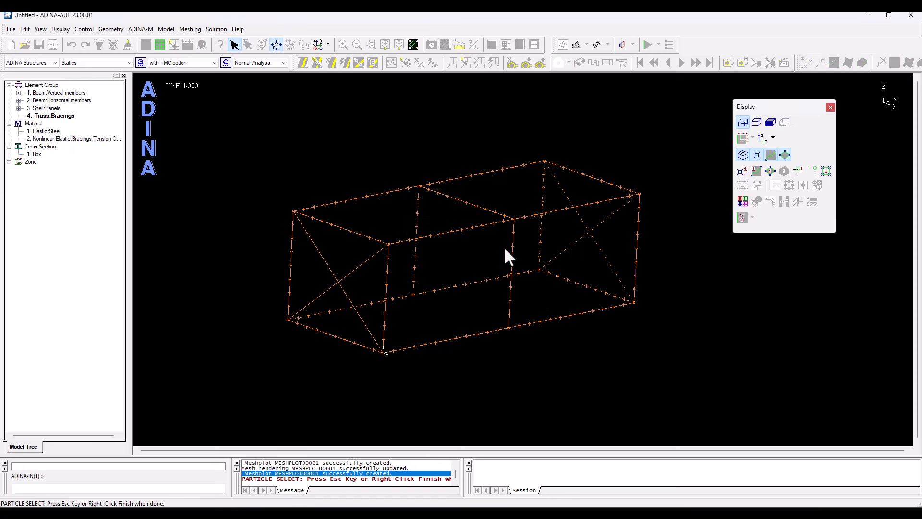
left_click(589, 233)
left_click(336, 279)
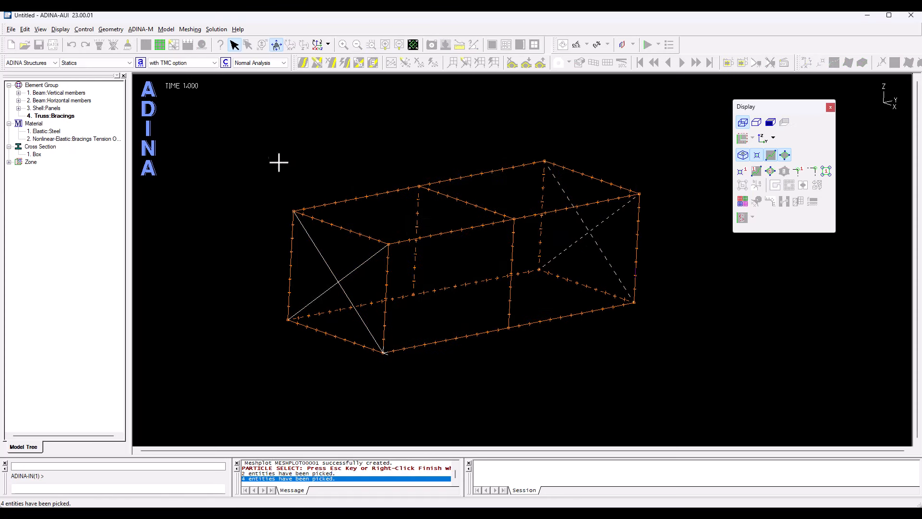
right_click(276, 141)
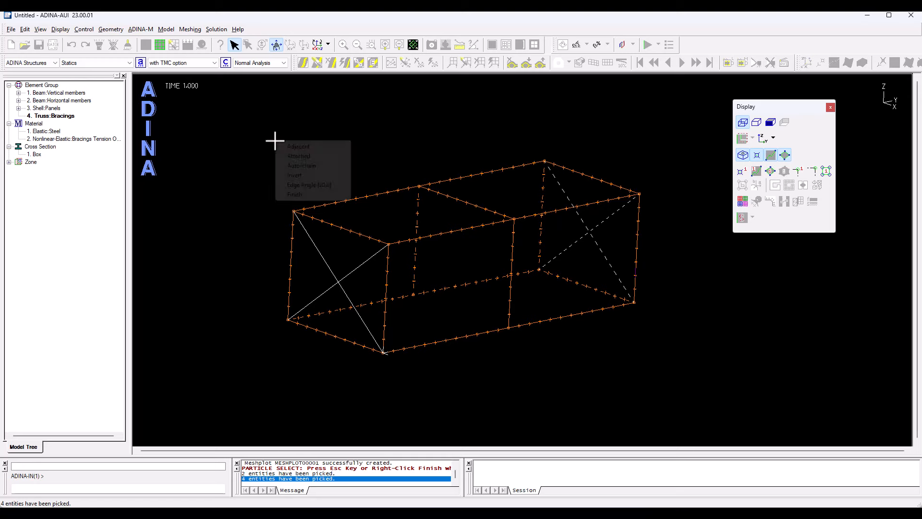
left_click(294, 194)
left_click(390, 188)
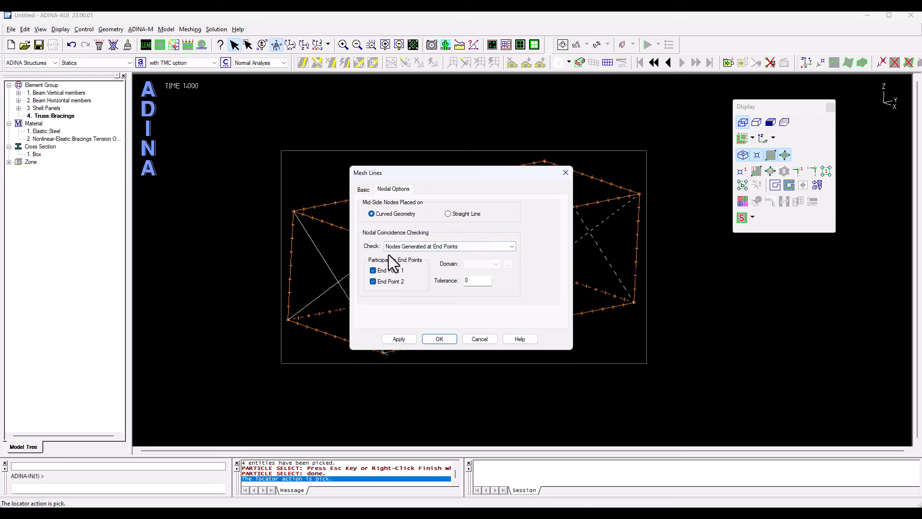
left_click(438, 339)
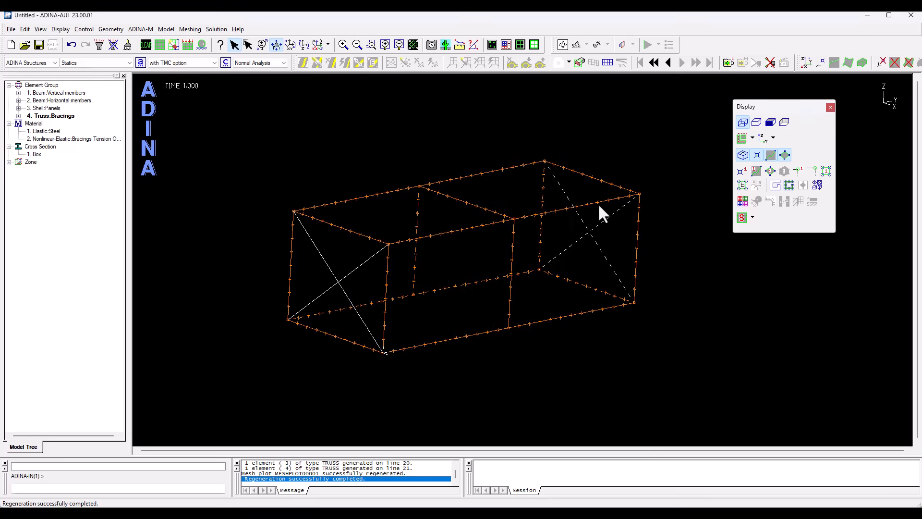
- Show the element mesh on the model again and examine the meshed box with its bracings
left_click_drag(512, 219, 499, 219)
left_click(608, 63)
left_click_drag(384, 233, 405, 264)
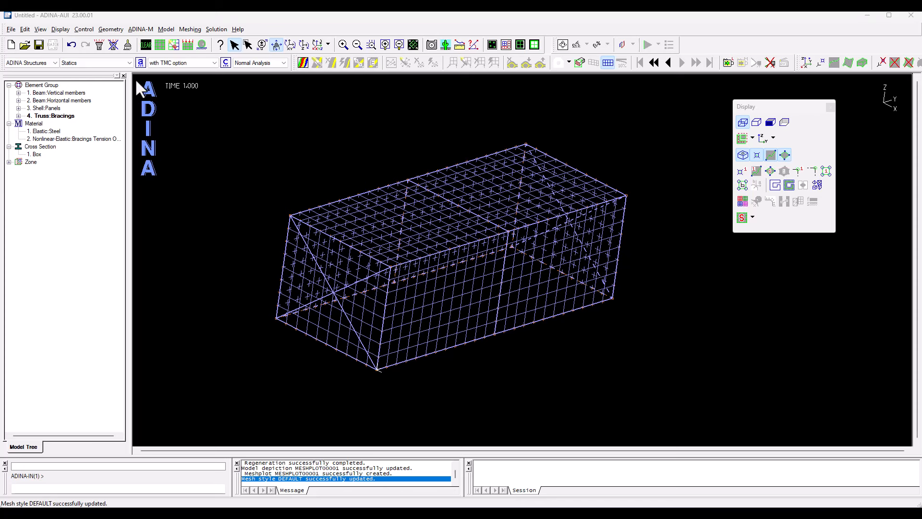
- Set the analysis type to Dynamics-Implicit and define the DEFAULT time step as 1000 steps of magnitude 0.001
left_click(128, 63)
left_click(101, 78)
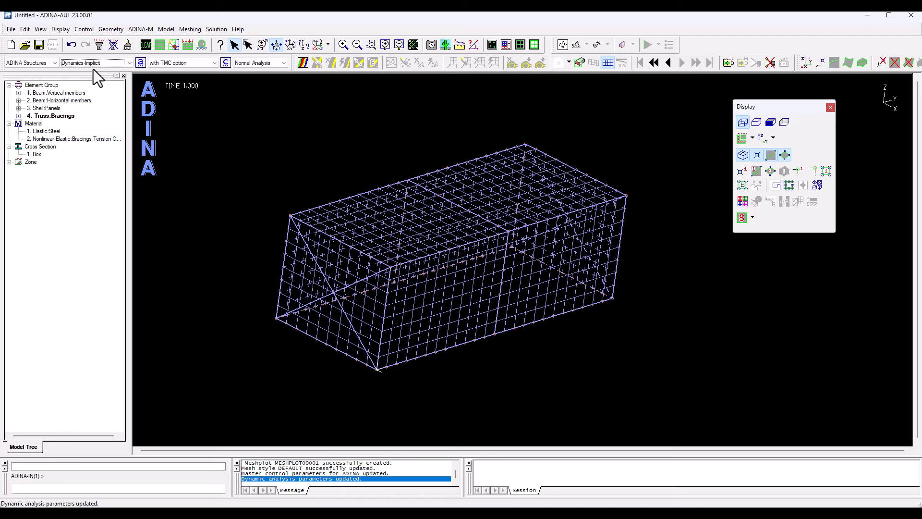
left_click(82, 30)
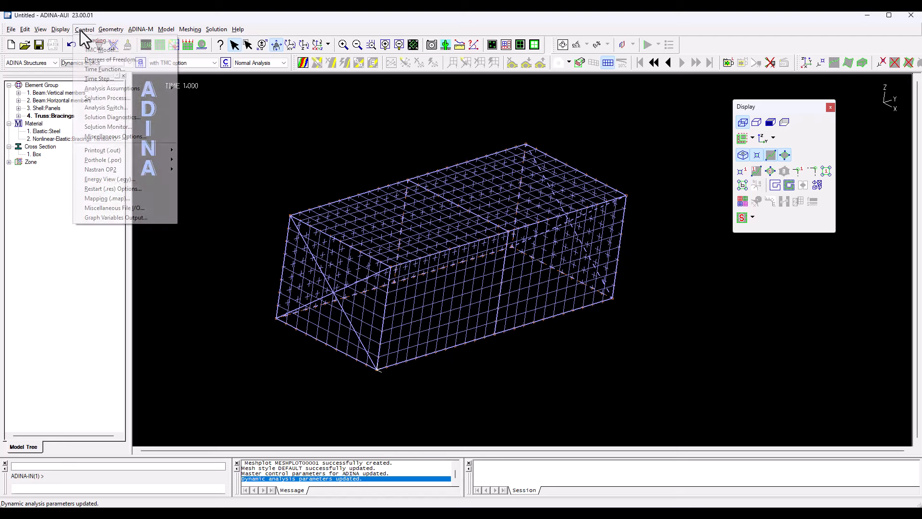
left_click(93, 78)
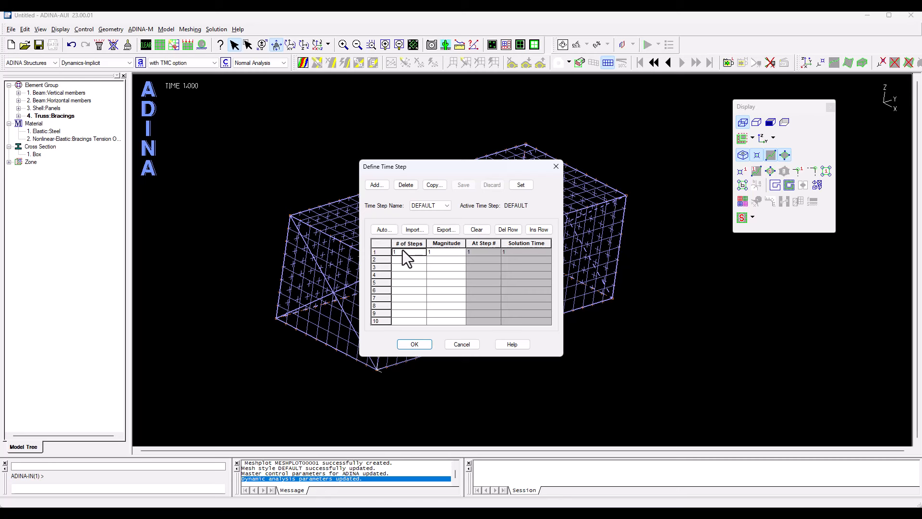
type("1000")
key("Tab")
type("0.001")
left_click(464, 184)
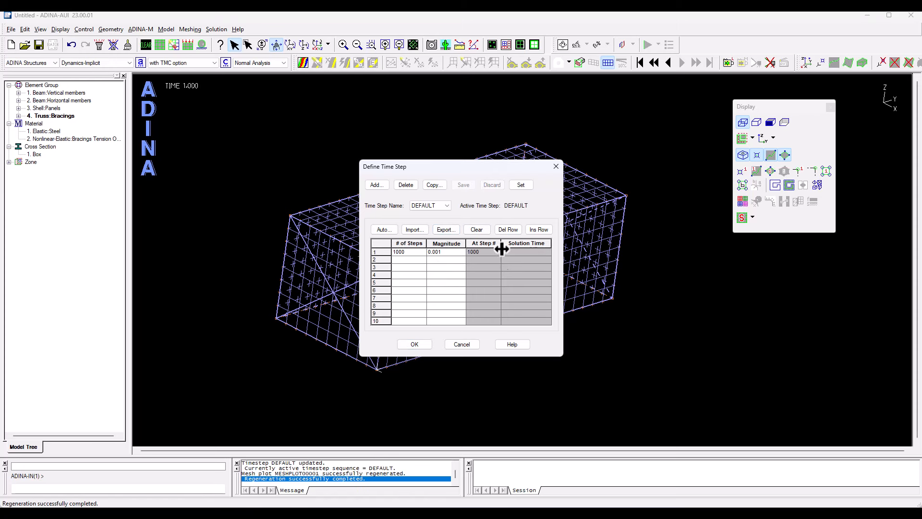
left_click(425, 343)
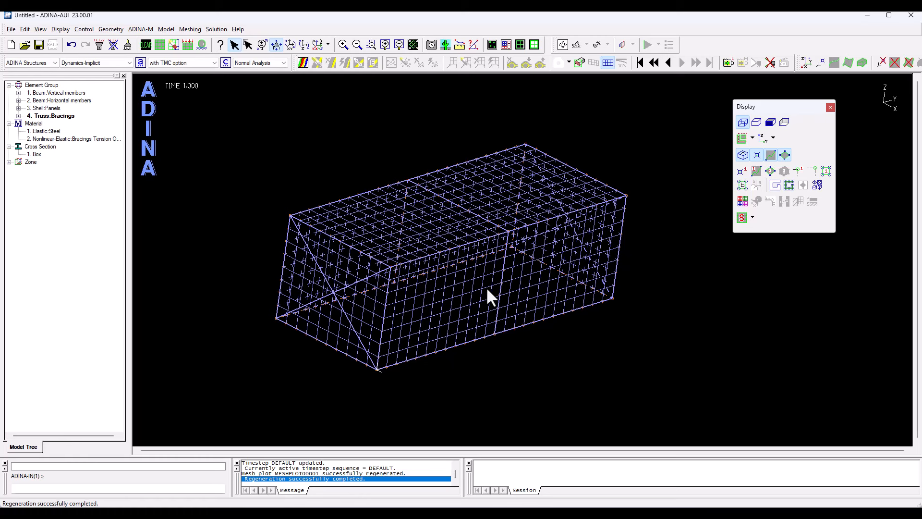
- Display the model shaded and switch the element mesh off and on again to compare geometry and mesh
left_click(770, 122)
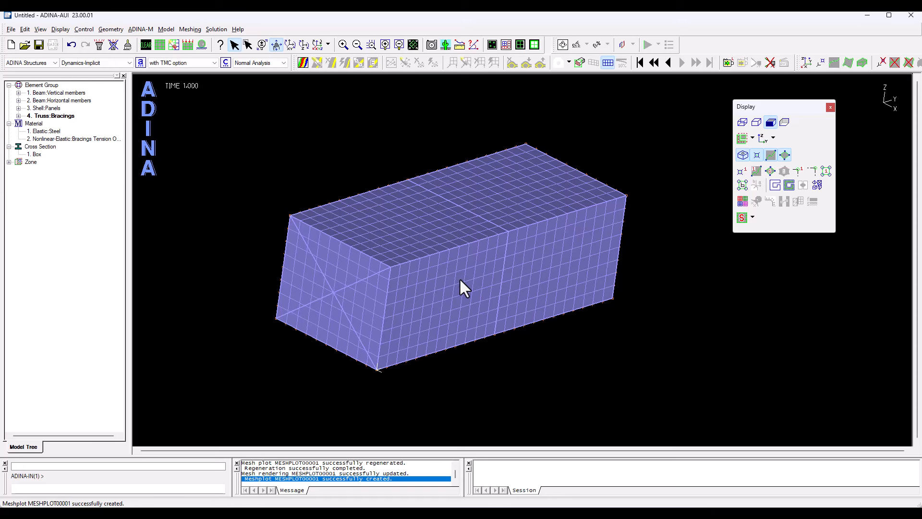
left_click(607, 63)
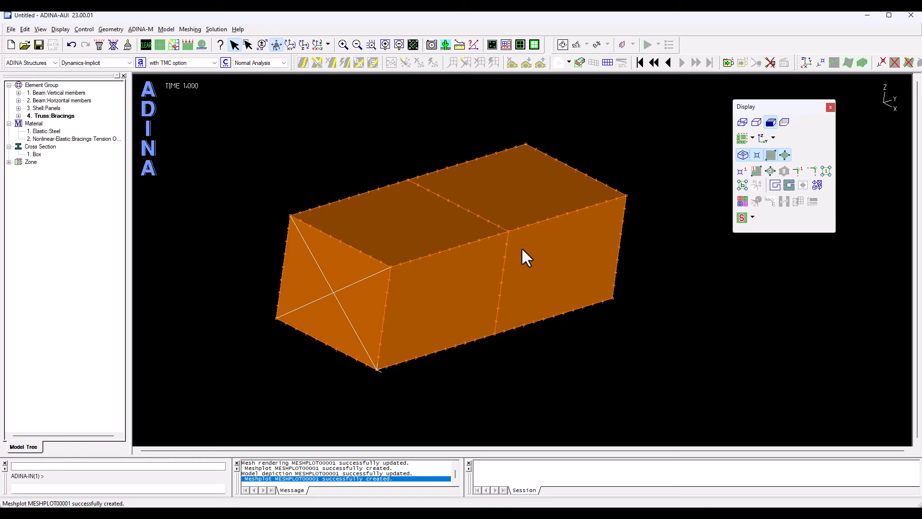
left_click(608, 63)
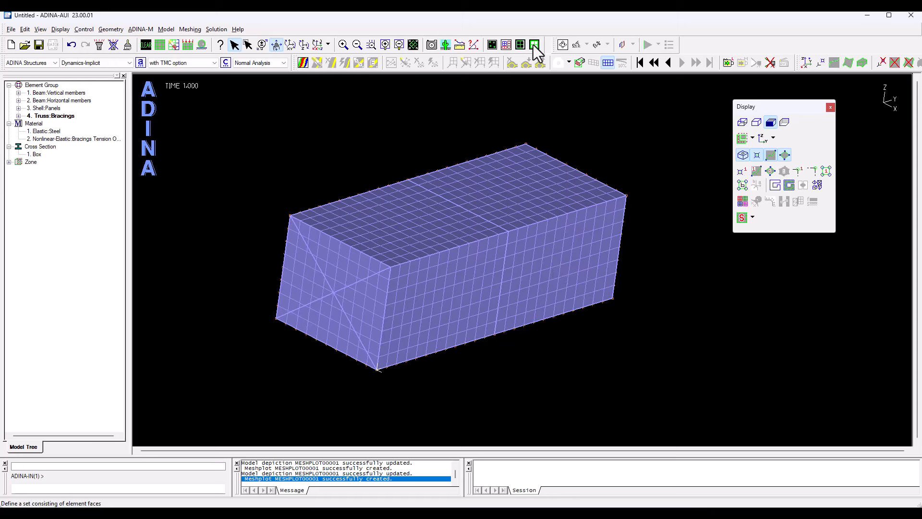
- Define element face set 1 by direct input, auto-chaining the element faces across the box's long front side wall
left_click(526, 61)
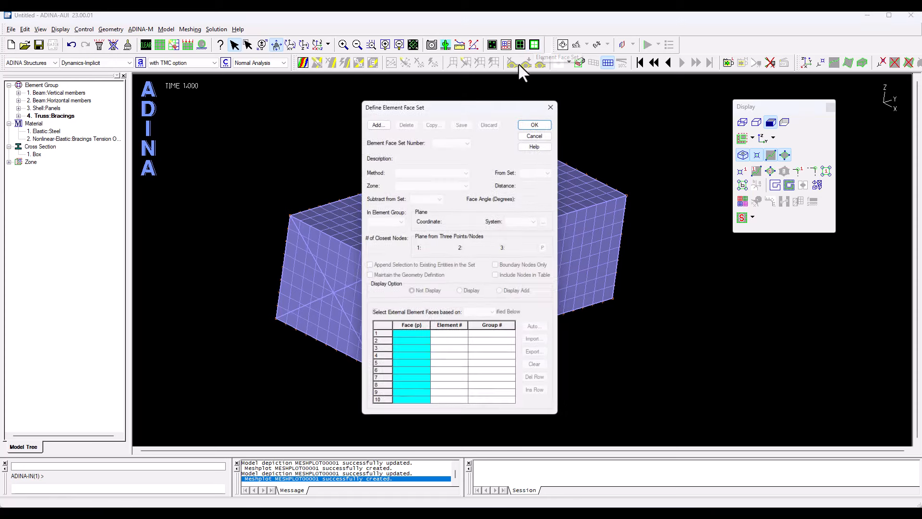
left_click(376, 119)
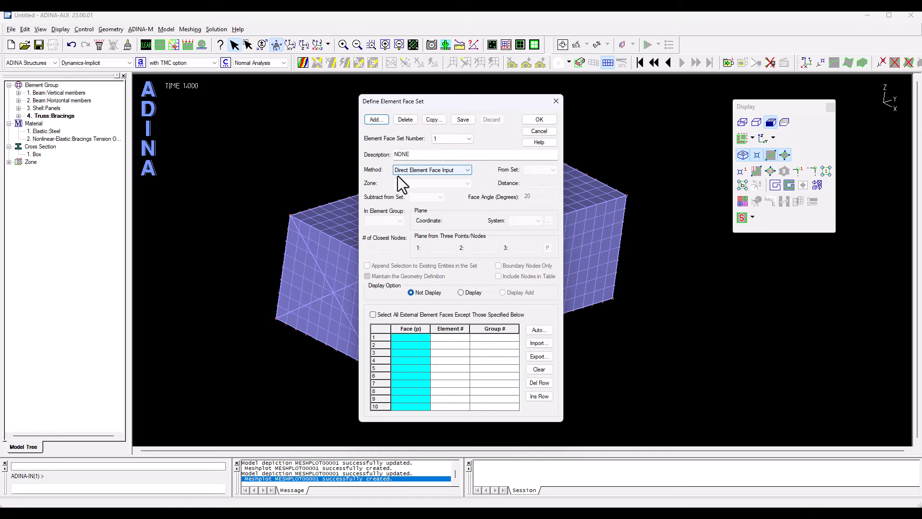
left_click(409, 336)
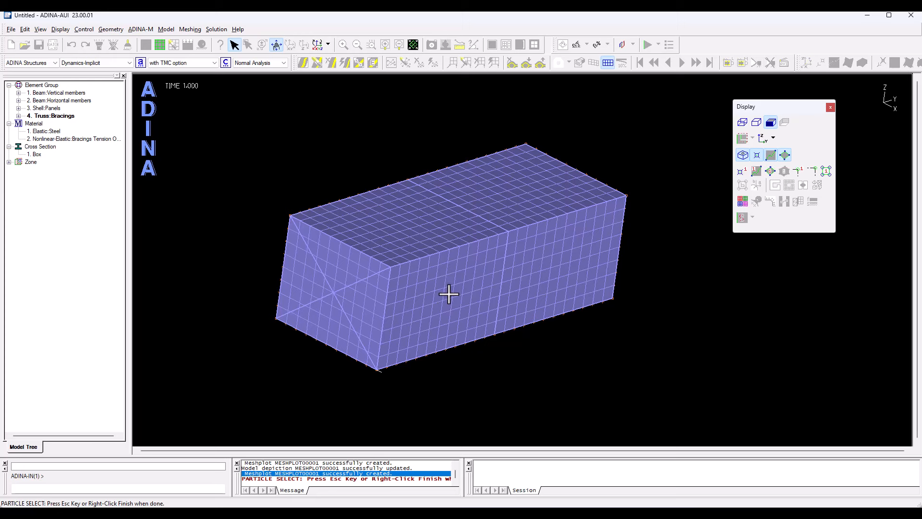
left_click(448, 294)
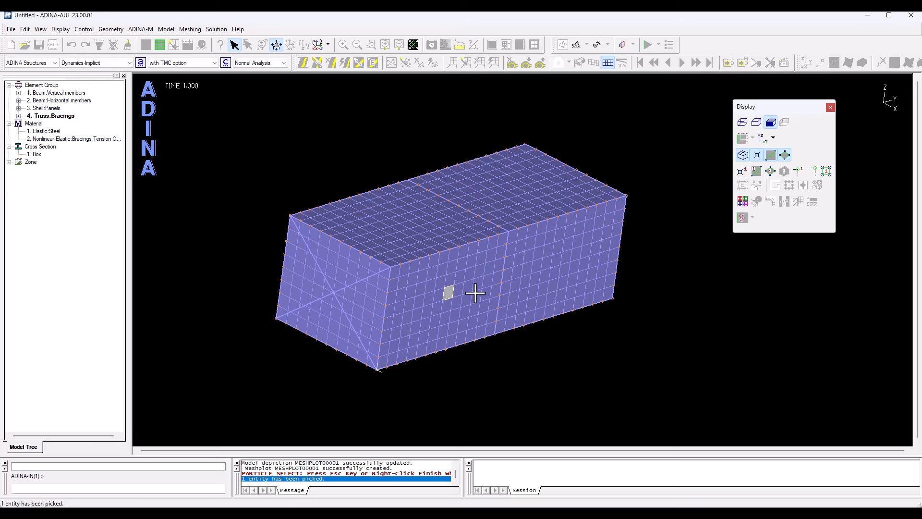
right_click(449, 294)
left_click(462, 316)
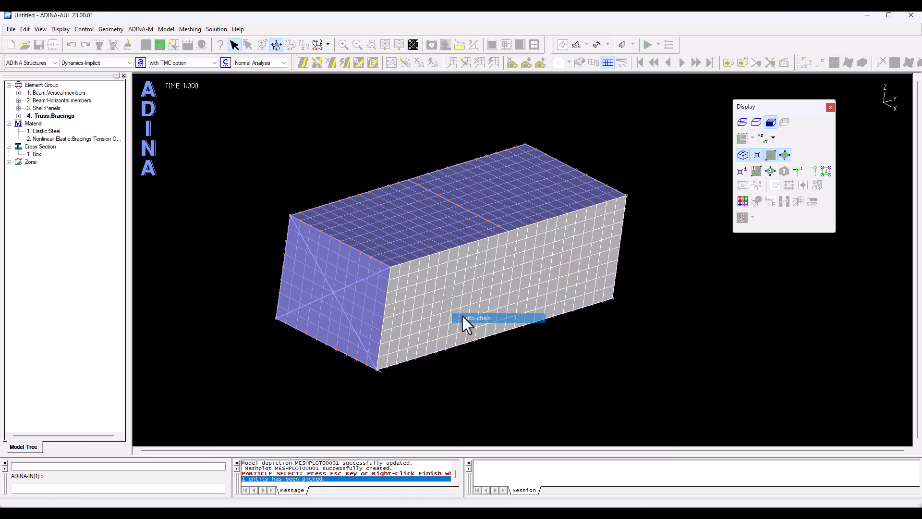
right_click(628, 155)
left_click(644, 206)
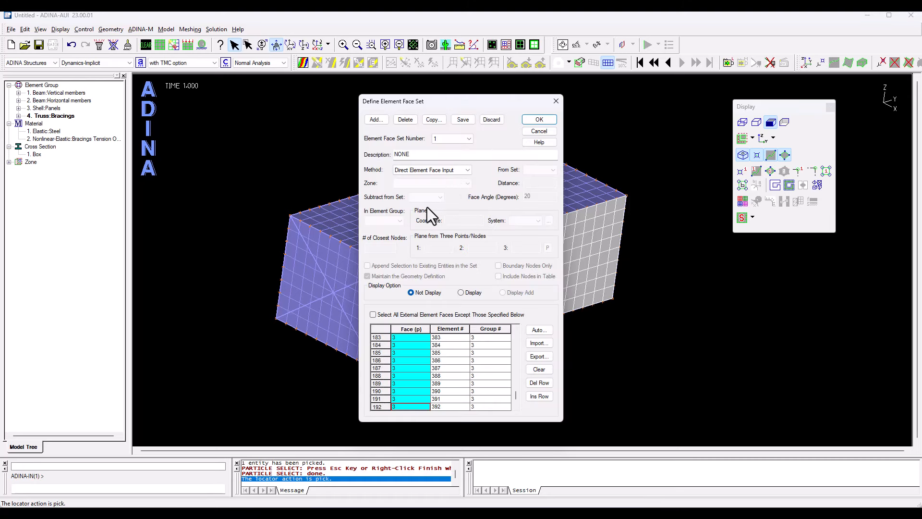
left_click(539, 120)
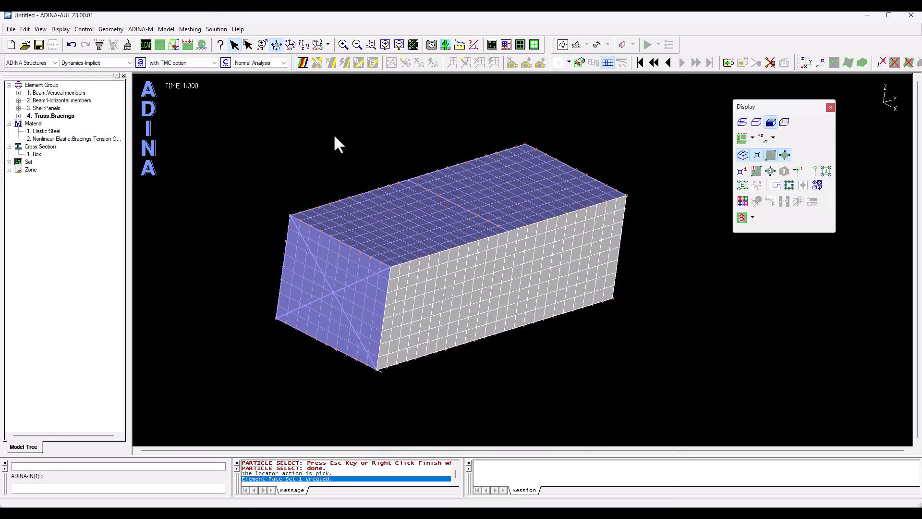
- Start applying a load of type Pressure to an Element-Face Set
left_click(167, 29)
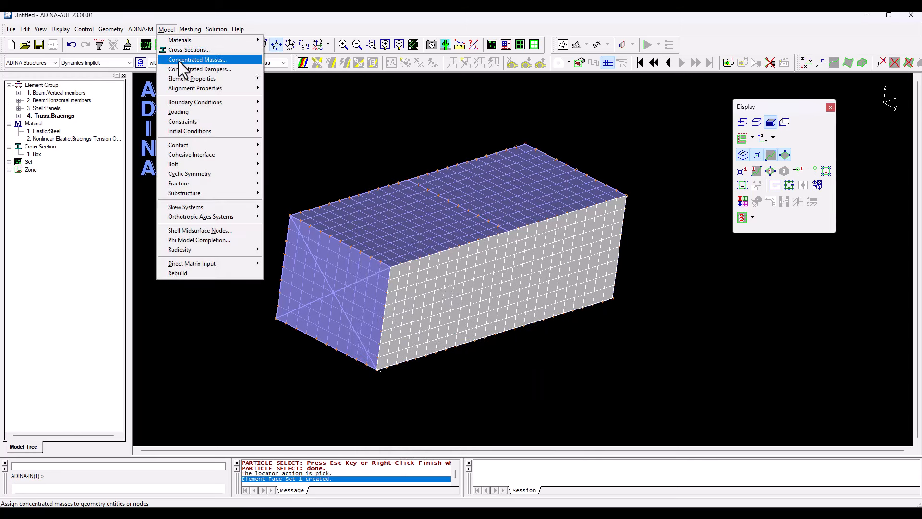
mouse_move(192, 109)
left_click(275, 111)
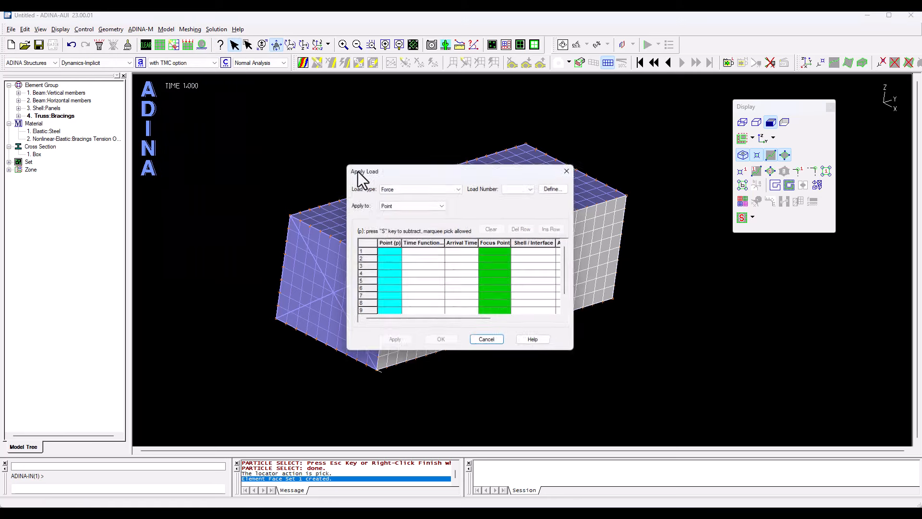
left_click(402, 187)
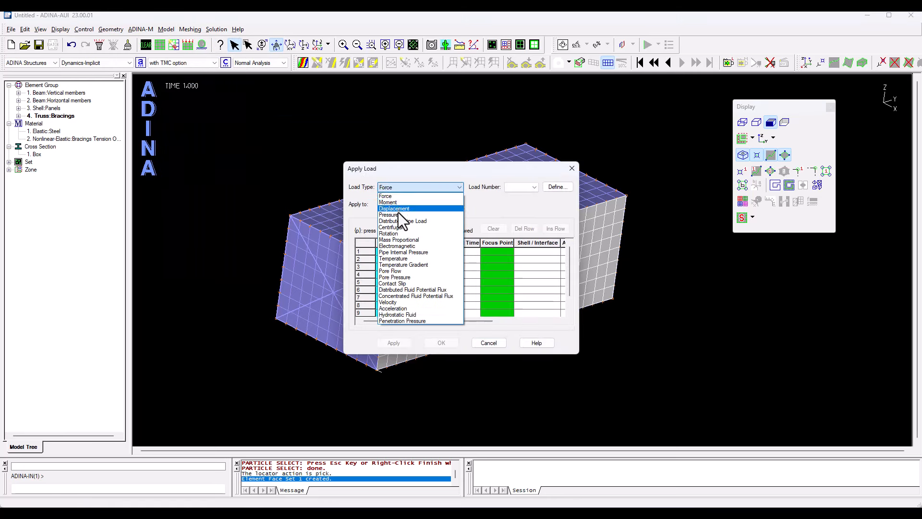
left_click(398, 214)
left_click(418, 206)
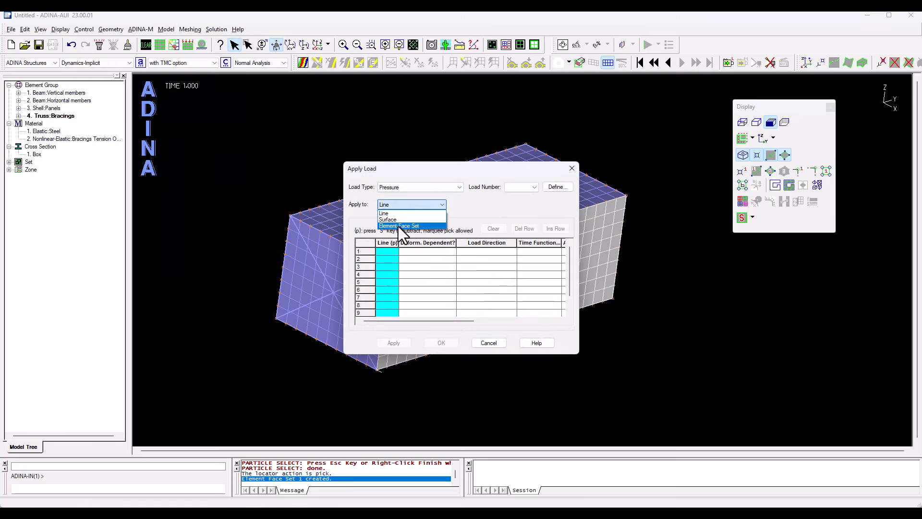
left_click(400, 226)
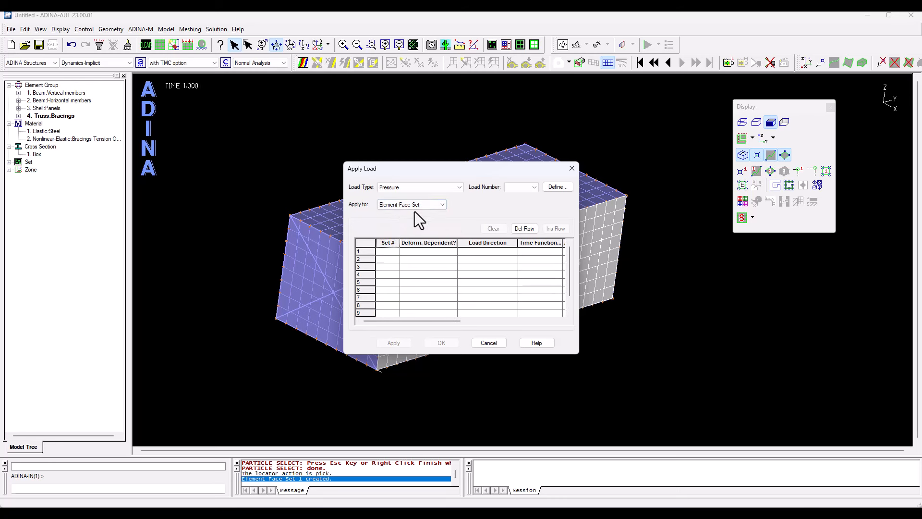
- Define pressure 1 with magnitude 15000 and the description "15 kPa blast pressure"
left_click(558, 188)
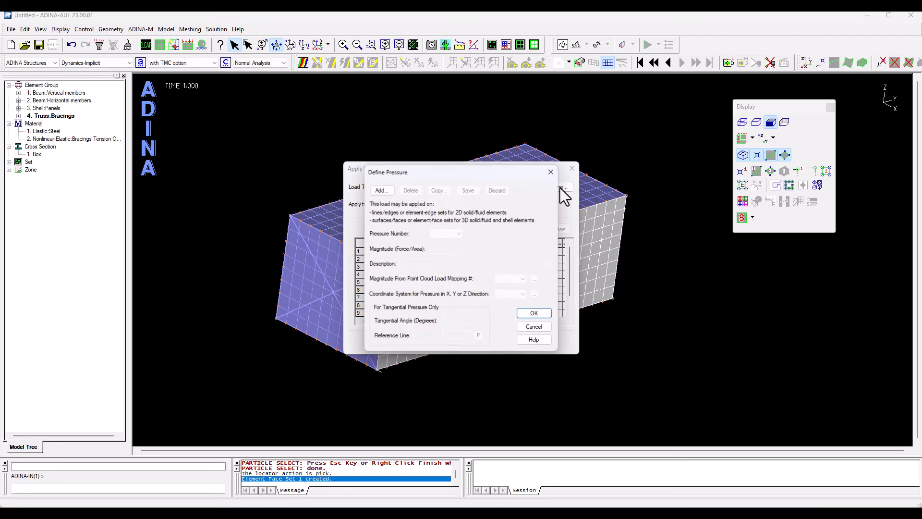
double_click(438, 249)
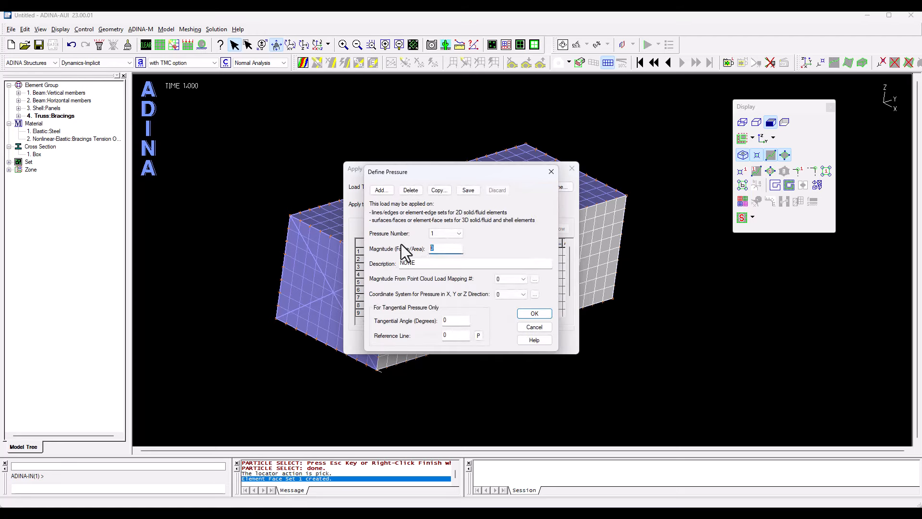
type("15000")
key("Tab")
type("1")
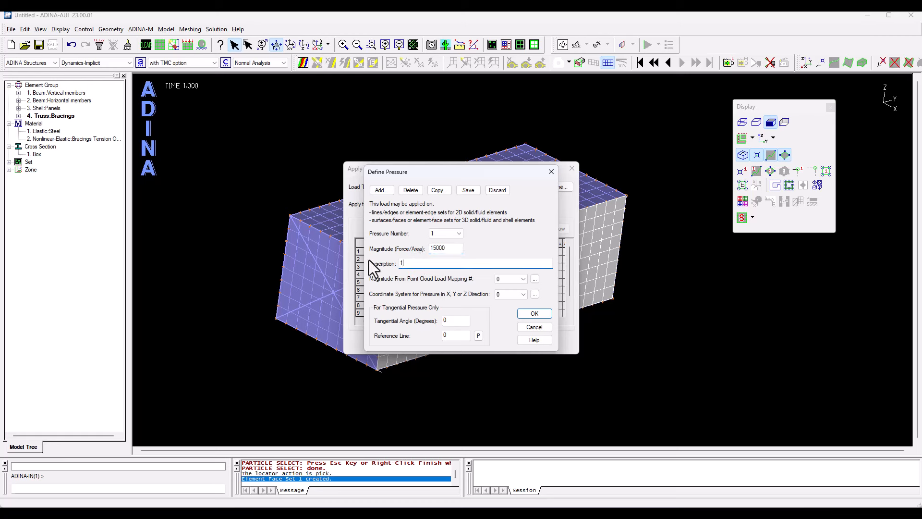
type("5 kPa blast pressure")
left_click(535, 314)
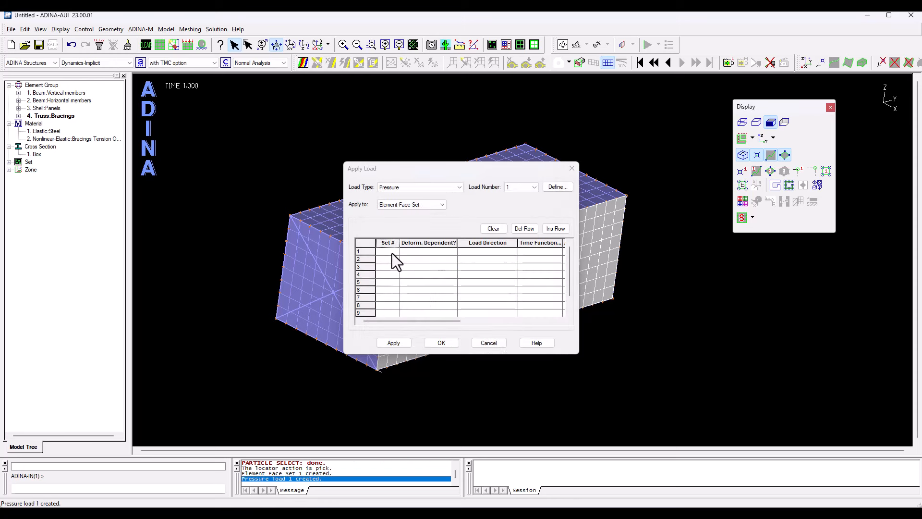
- Apply pressure load 1 to element face set 1 with the load direction Total (Normal)
left_click(390, 251)
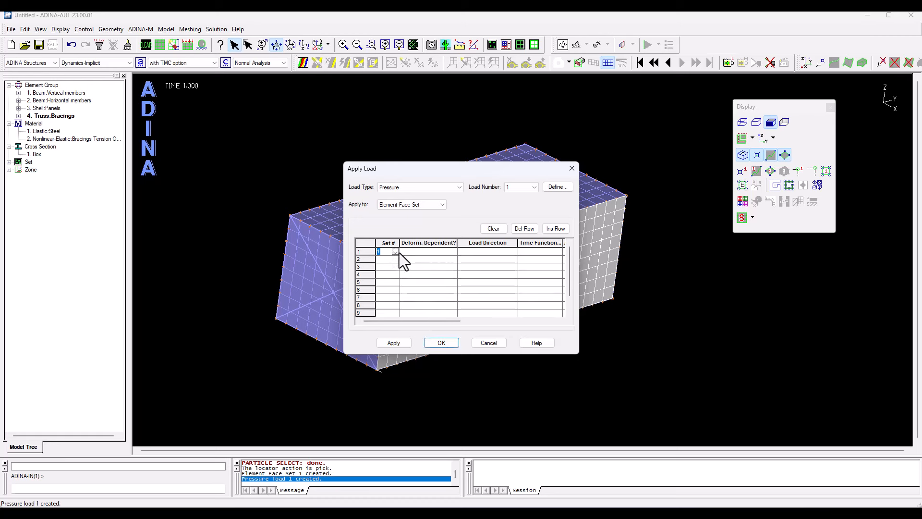
left_click(514, 251)
left_click(488, 260)
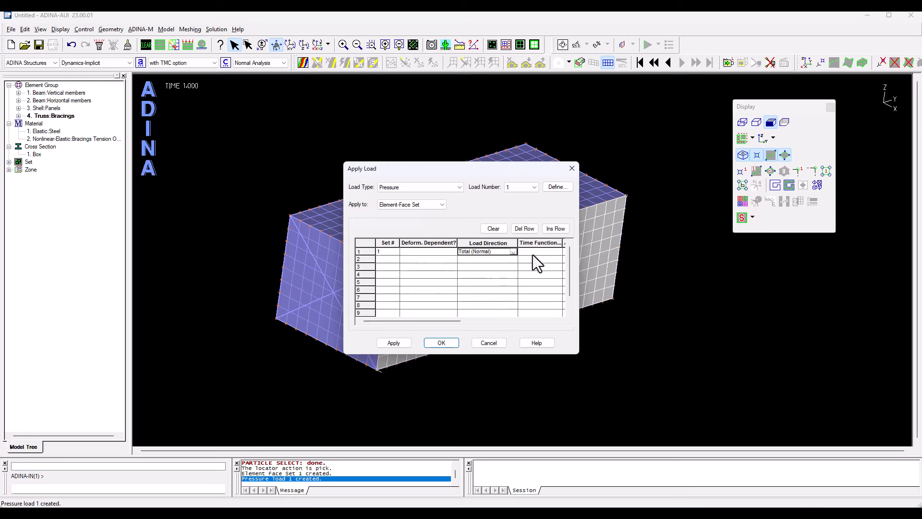
left_click(395, 343)
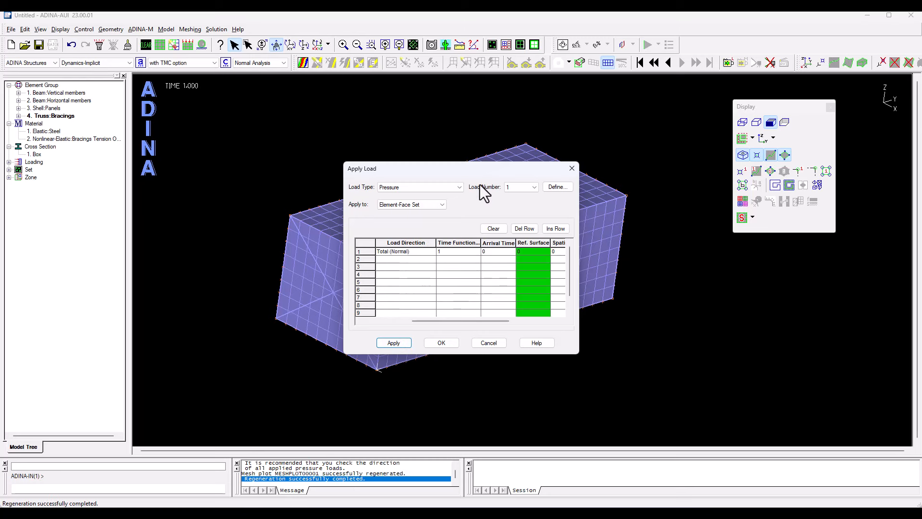
- Plot the loads on the model to check the pressure on the side wall, and finish the load definition
left_click_drag(483, 173, 282, 140)
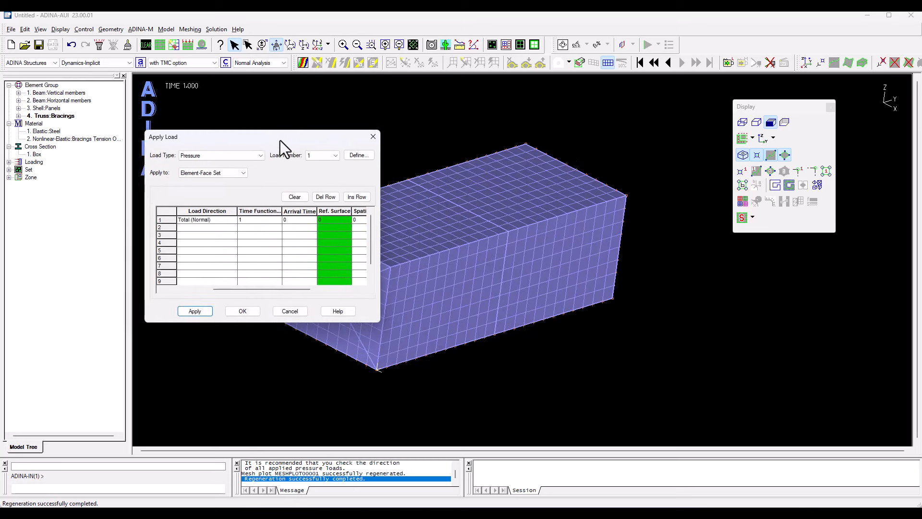
left_click(188, 45)
left_click_drag(538, 245, 560, 233)
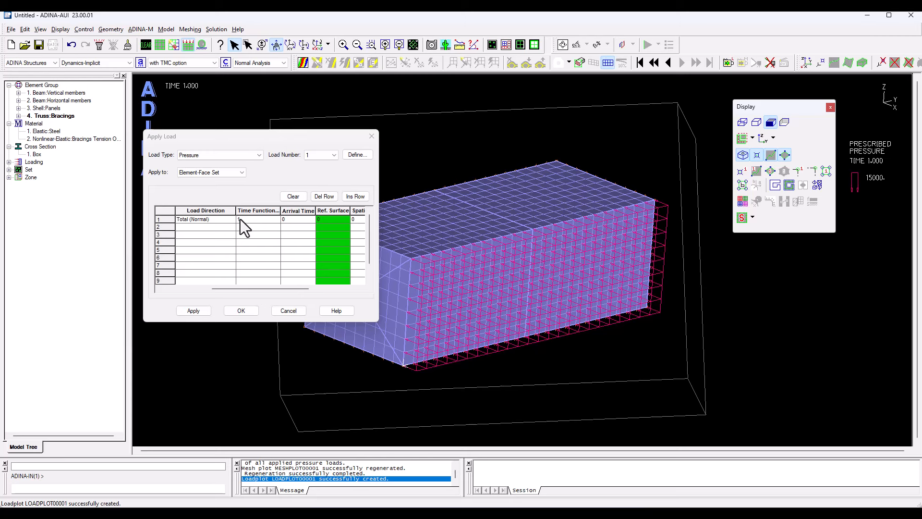
left_click(241, 310)
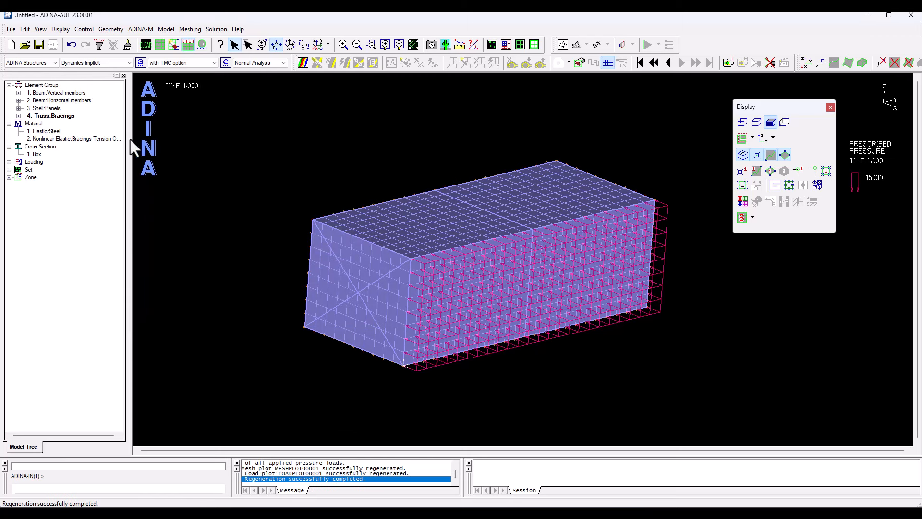
- Open the time function definition and examine the blast pressure curve in the Excel workbook "blast_press time function"
left_click(85, 29)
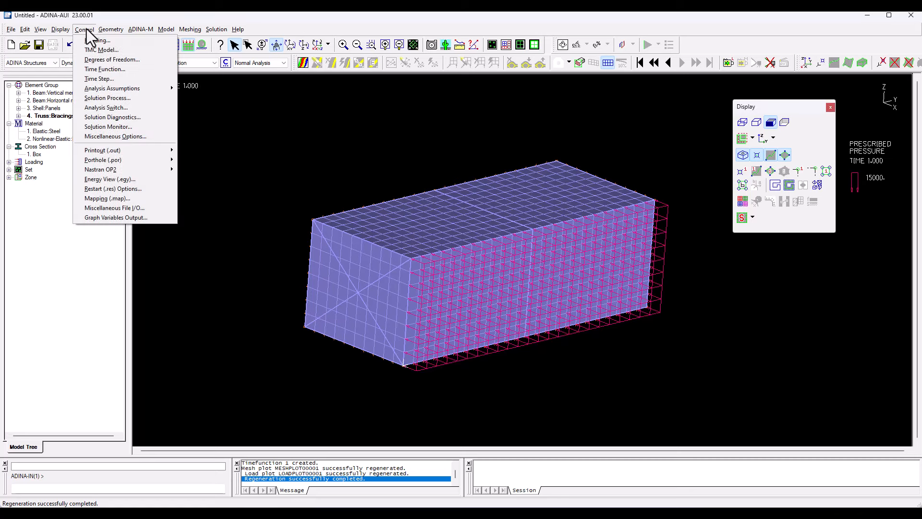
left_click(101, 71)
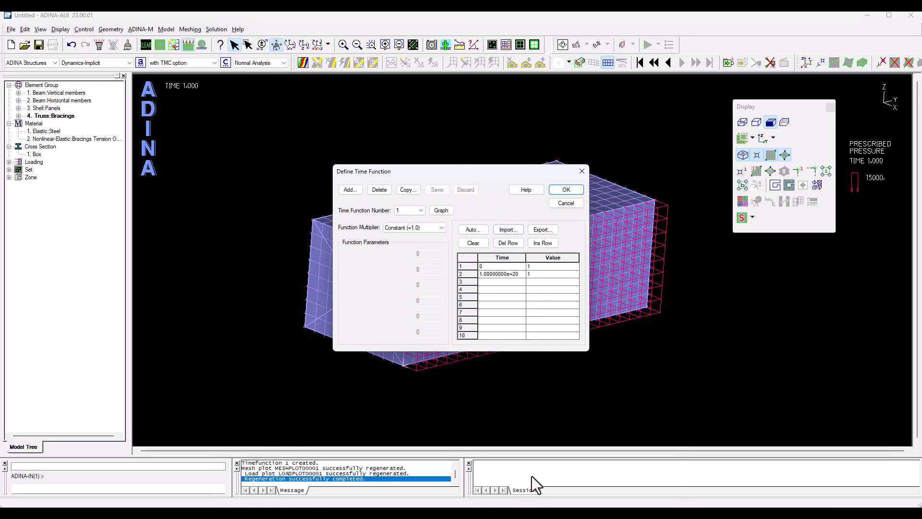
left_click(534, 512)
left_click(677, 482)
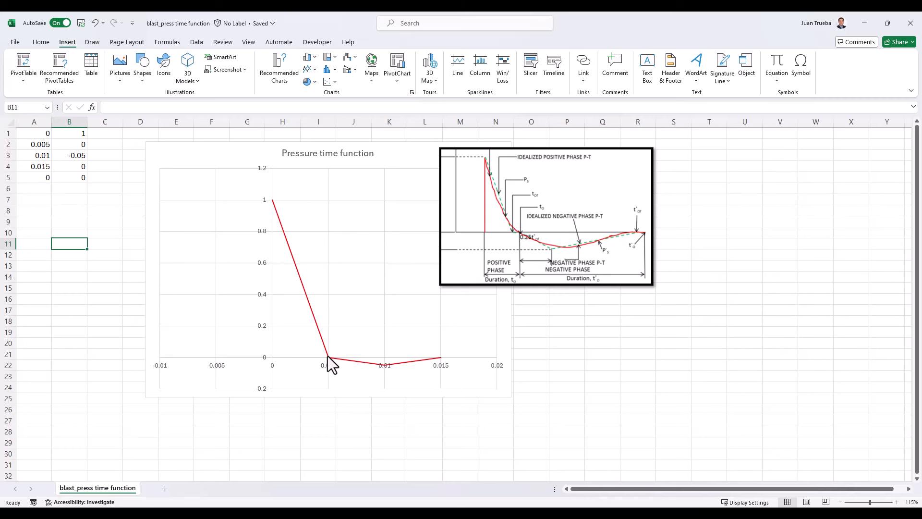
mouse_move(328, 357)
mouse_move(441, 358)
mouse_move(412, 513)
left_click(638, 470)
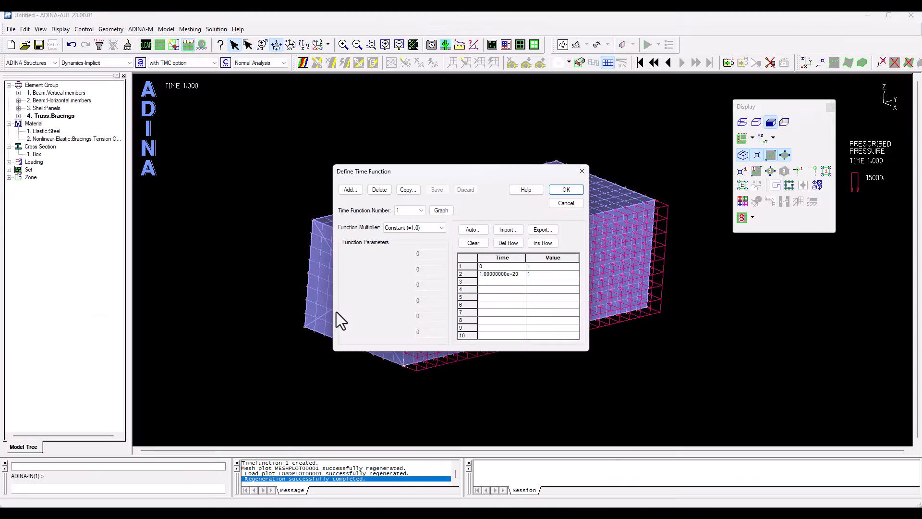
- Import the blast pressure curve from its CSV file into time function 1 and save the time function
left_click(506, 230)
left_click(712, 474)
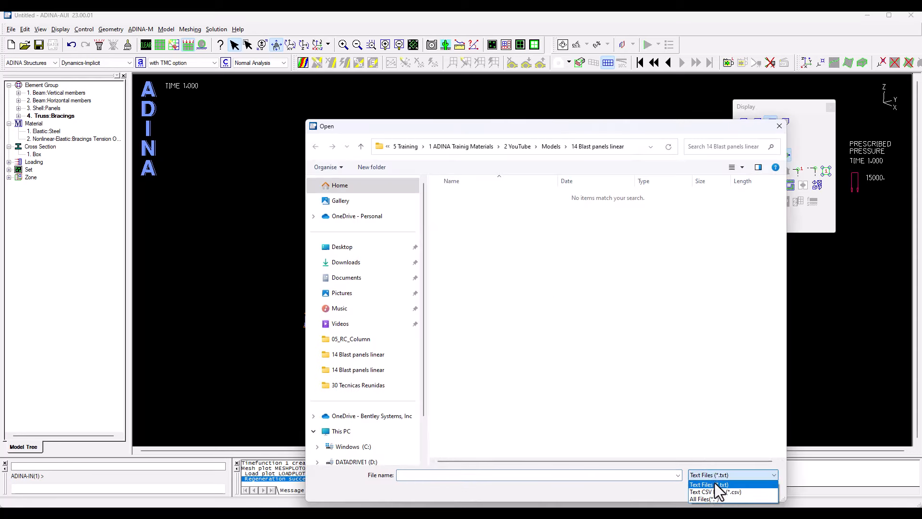
left_click(714, 491)
left_click(482, 200)
double_click(483, 200)
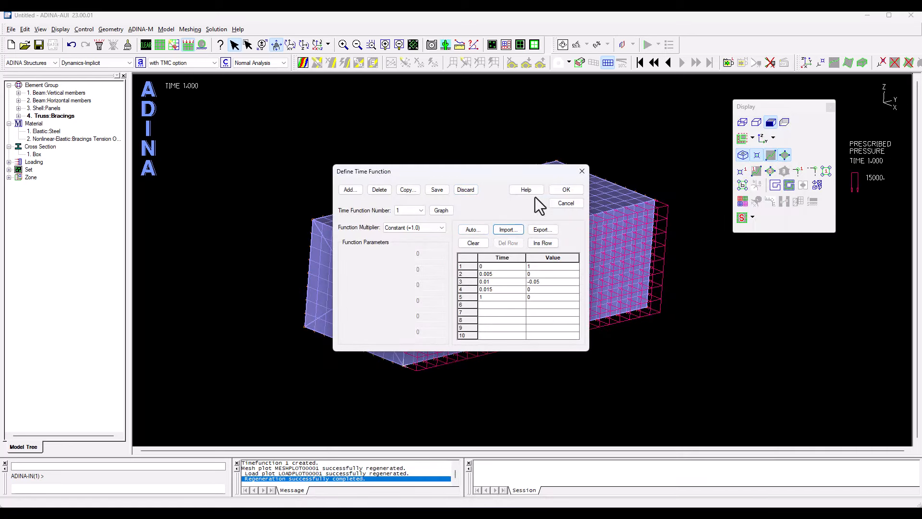
left_click(565, 190)
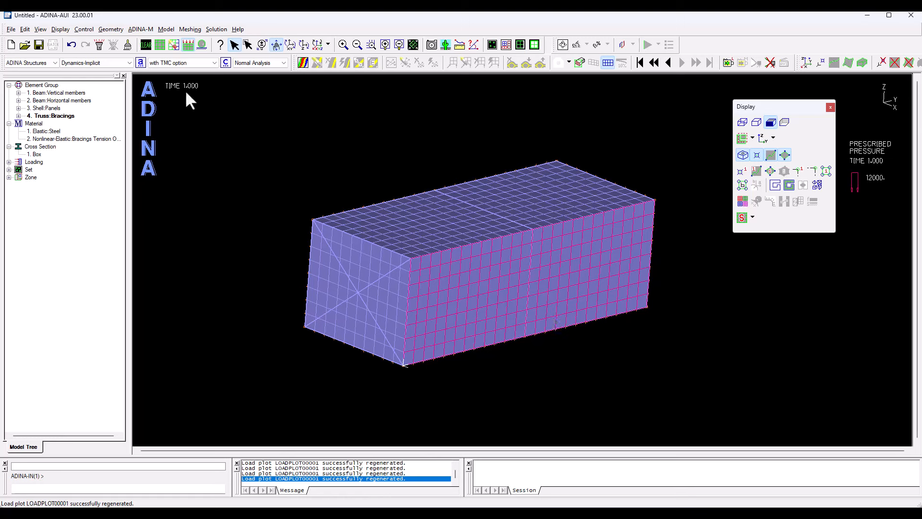
- Step the load plot from time 0 to 0.005 to examine how the blast pressure changes over time
left_click(640, 63)
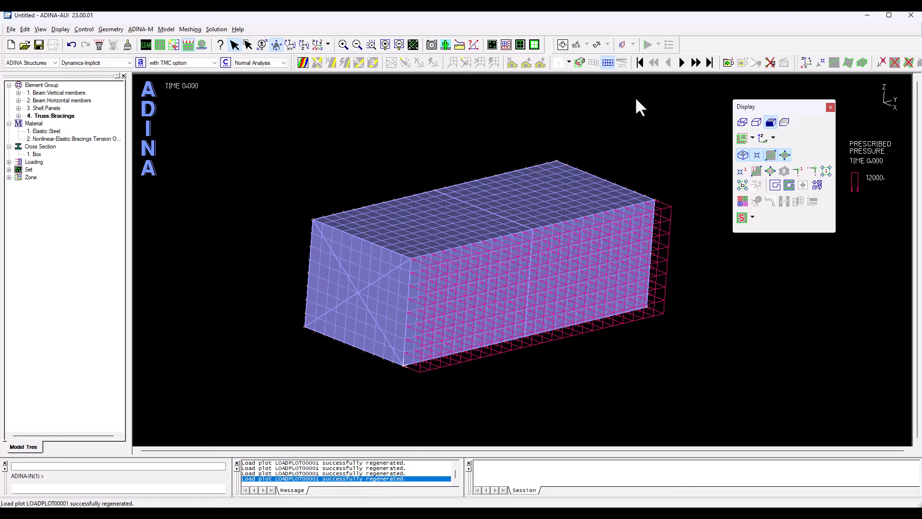
left_click(682, 63)
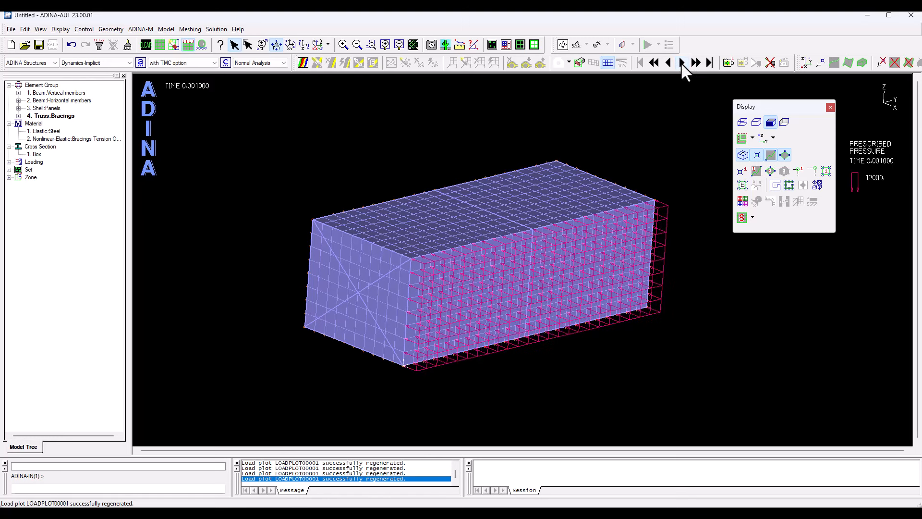
left_click(681, 62)
left_click(681, 63)
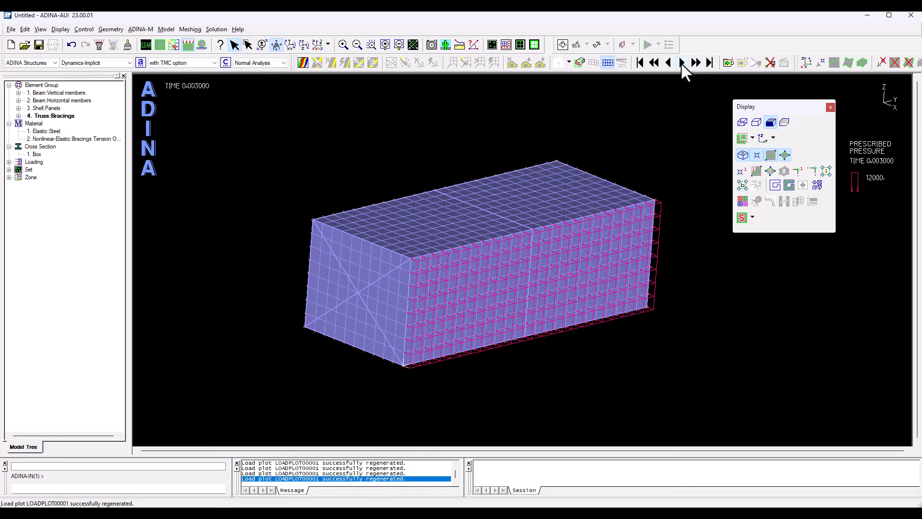
left_click(681, 63)
left_click(681, 62)
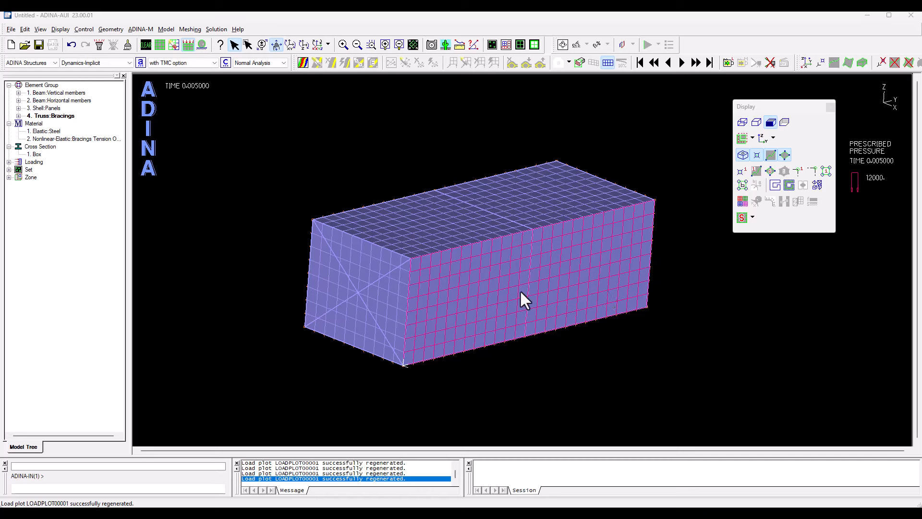
- Hide the element mesh to show the geometry, and view the box from below
left_click_drag(520, 290, 502, 202)
left_click(608, 63)
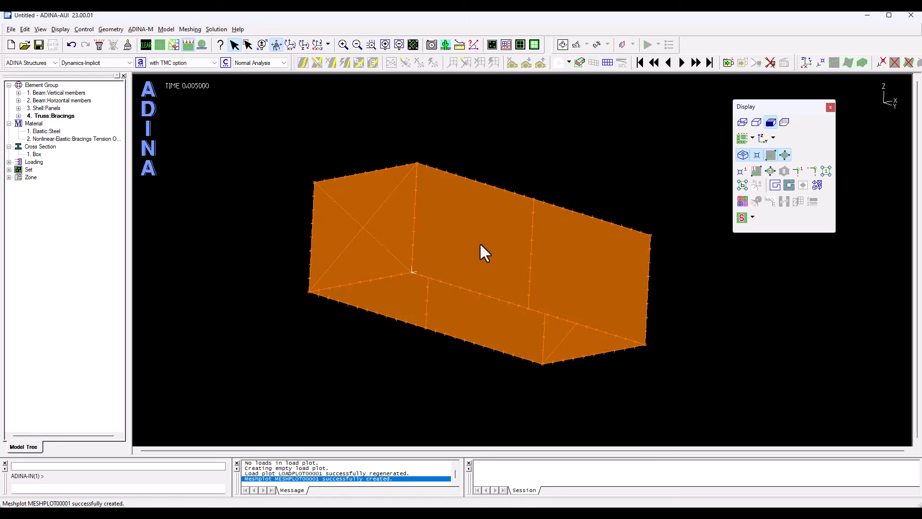
mouse_move(482, 252)
left_mouse_down()
mouse_move(469, 247)
mouse_move(488, 269)
mouse_move(493, 313)
mouse_move(494, 264)
left_mouse_up()
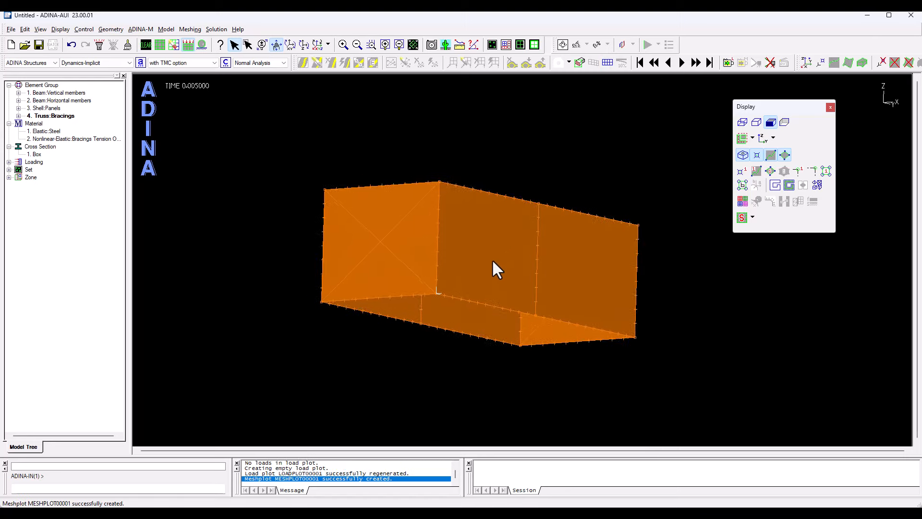
- Display the box geometry as a wireframe with dashed hidden lines, viewed from above
left_click(757, 123)
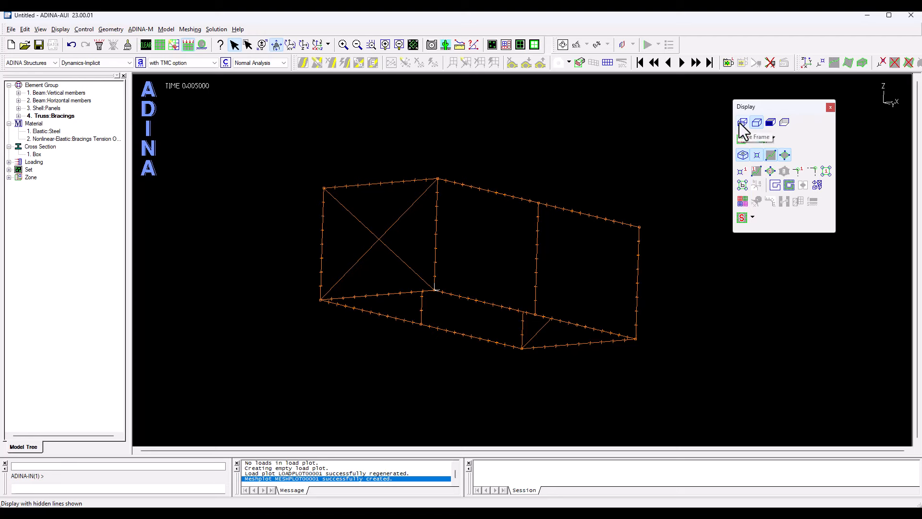
left_click(743, 123)
left_click_drag(540, 272, 424, 281)
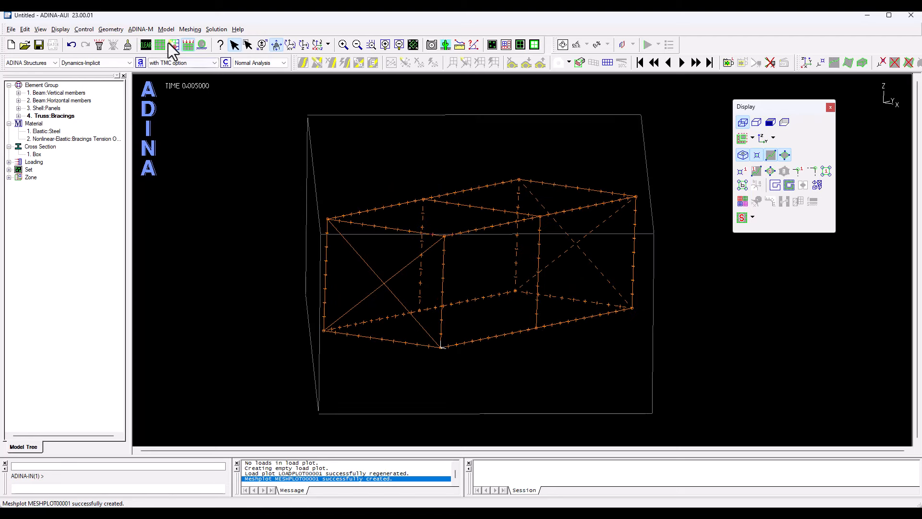
- Apply the ALL fixity to the six base points of the box: the four bottom corners and the two bottom mid-side points
left_click(167, 29)
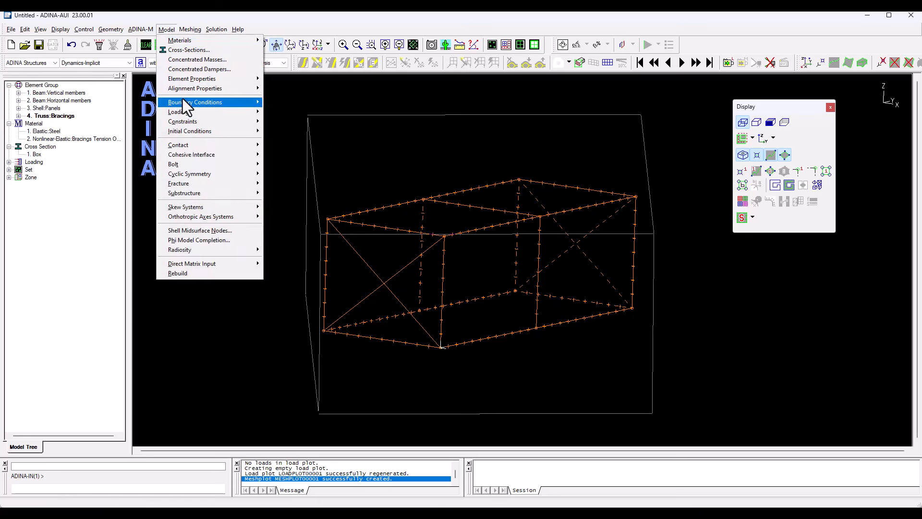
mouse_move(183, 100)
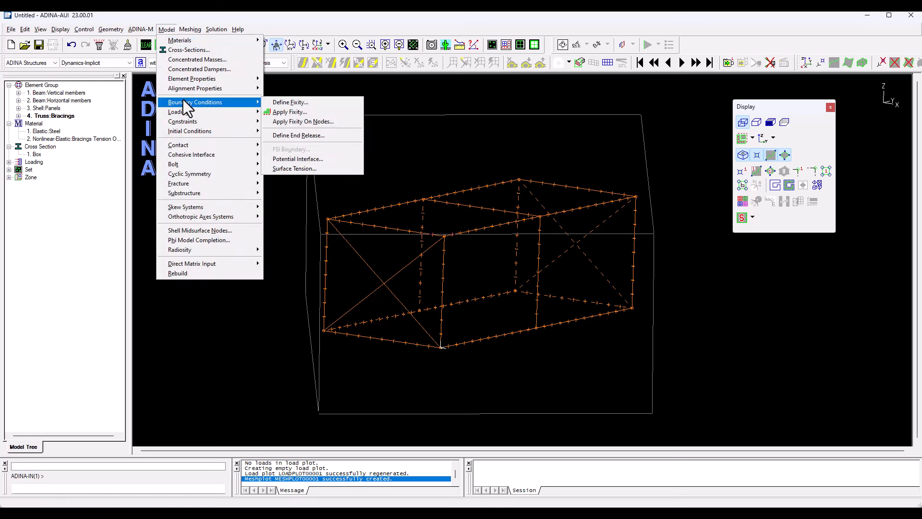
left_click(301, 111)
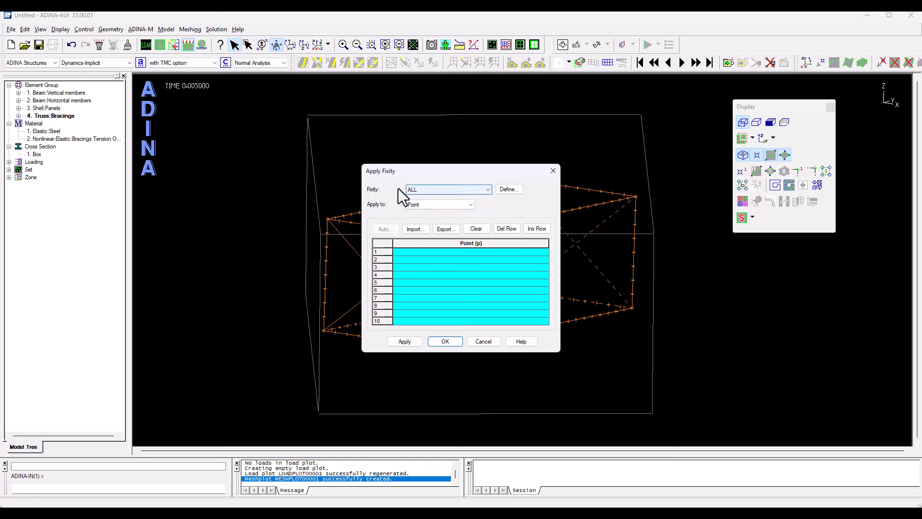
left_click(419, 253)
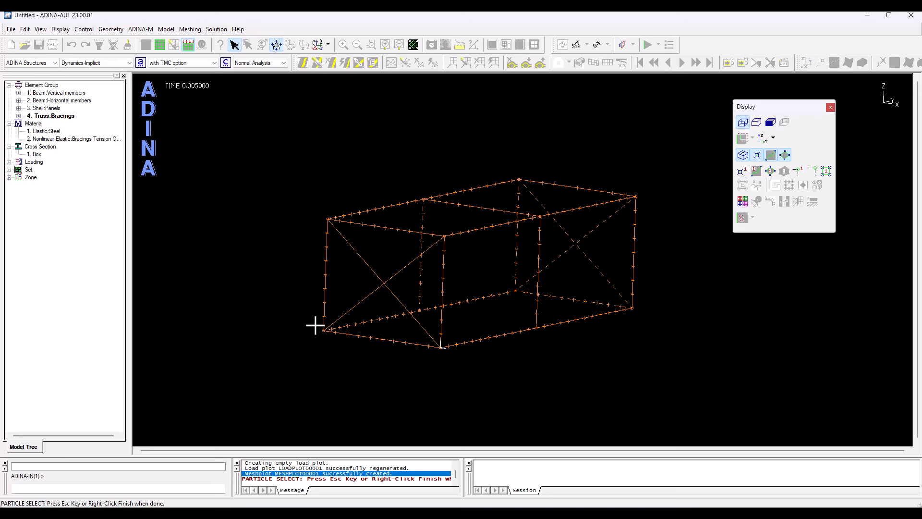
left_click_drag(421, 364, 456, 345)
left_click(418, 309)
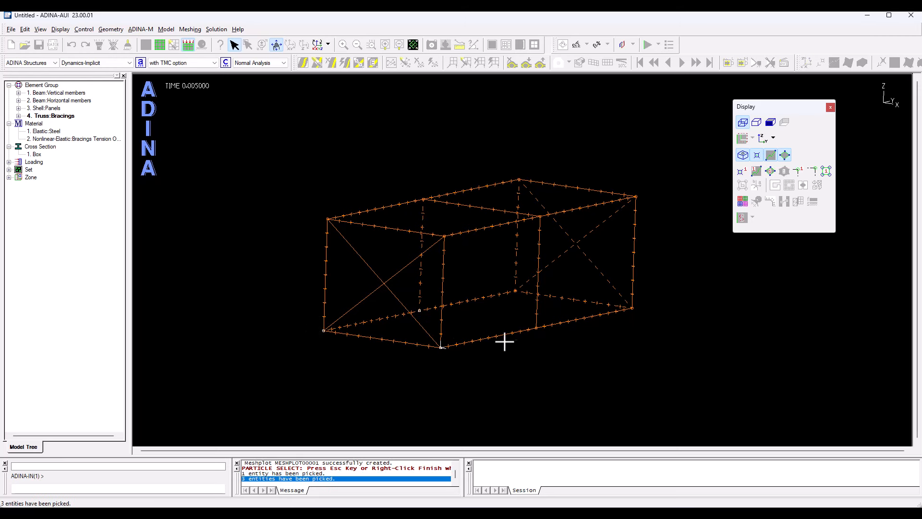
left_click(535, 327)
left_click(516, 291)
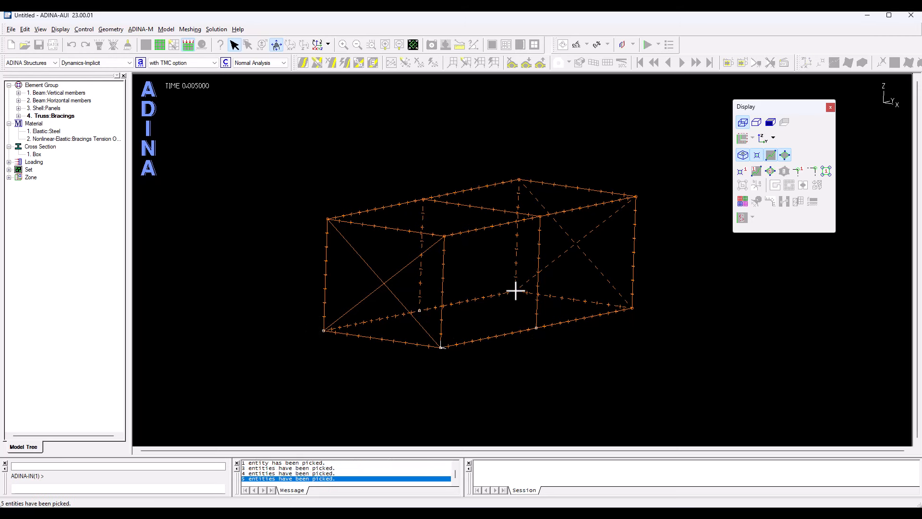
left_click(632, 308)
right_click(666, 269)
left_click(673, 274)
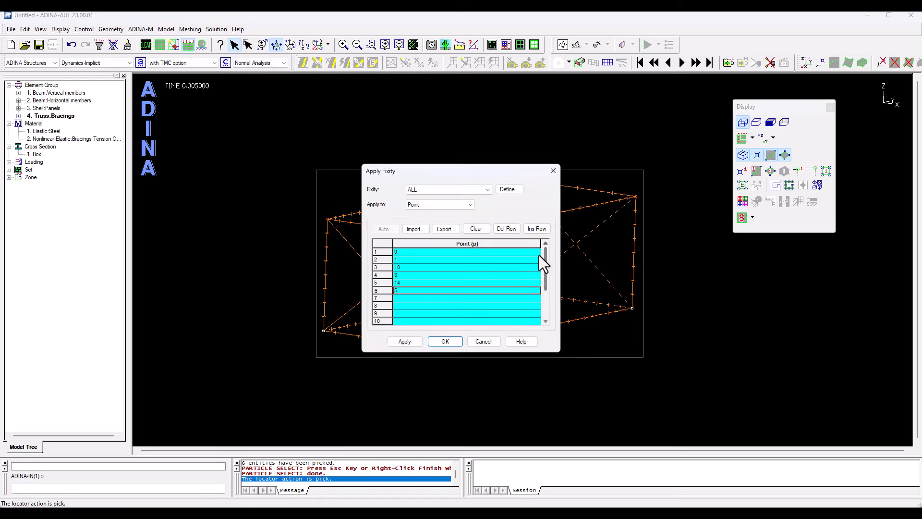
left_click(446, 341)
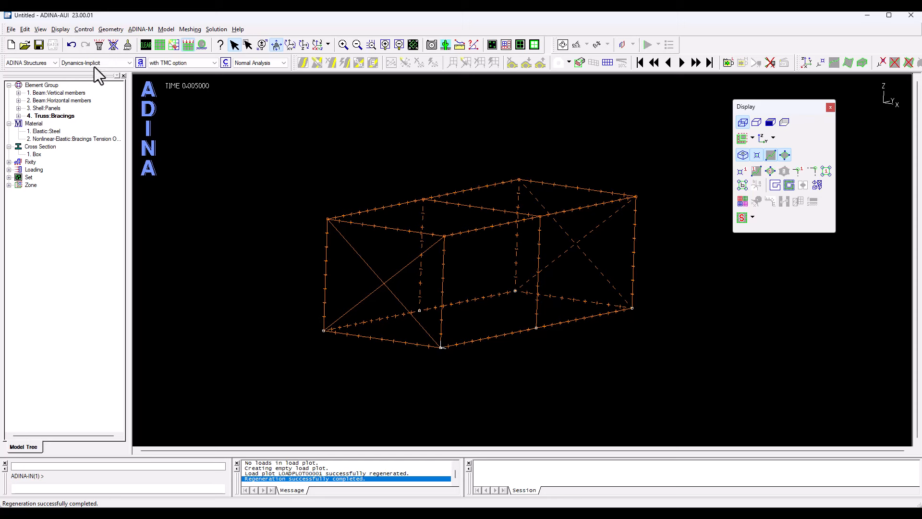
- Open the Rayleigh damping definition and set the damping matrix to update at every time step
left_click(84, 29)
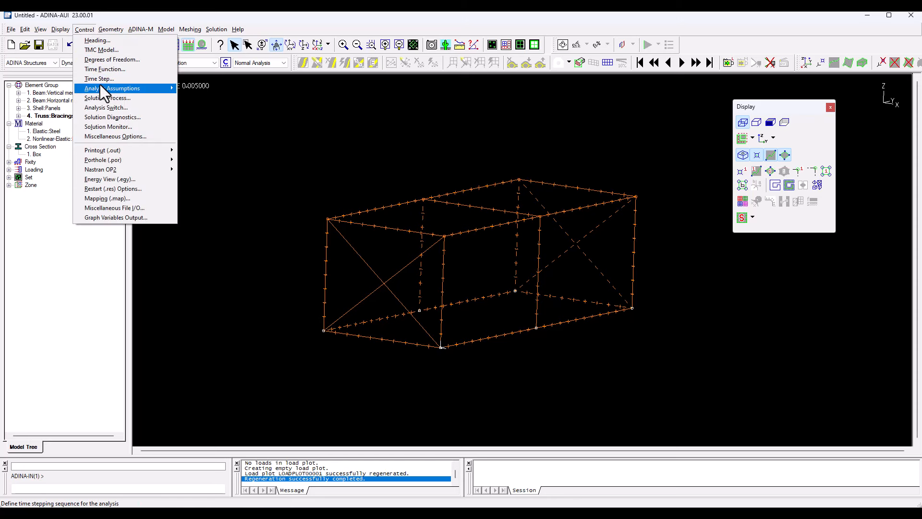
mouse_move(100, 89)
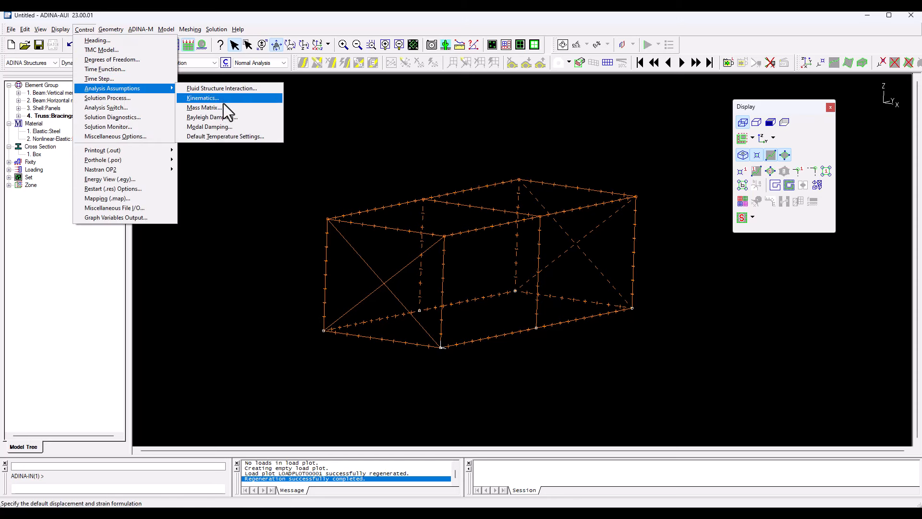
left_click(225, 116)
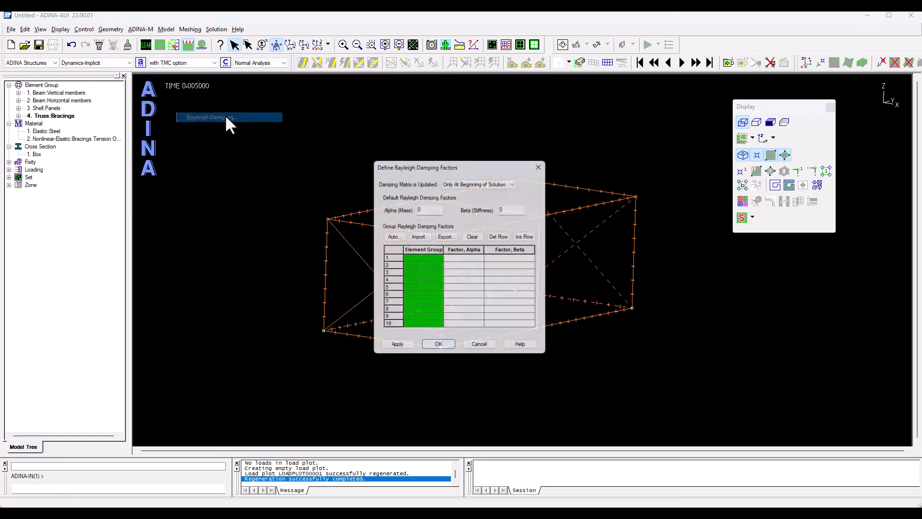
left_click(478, 182)
left_click(478, 196)
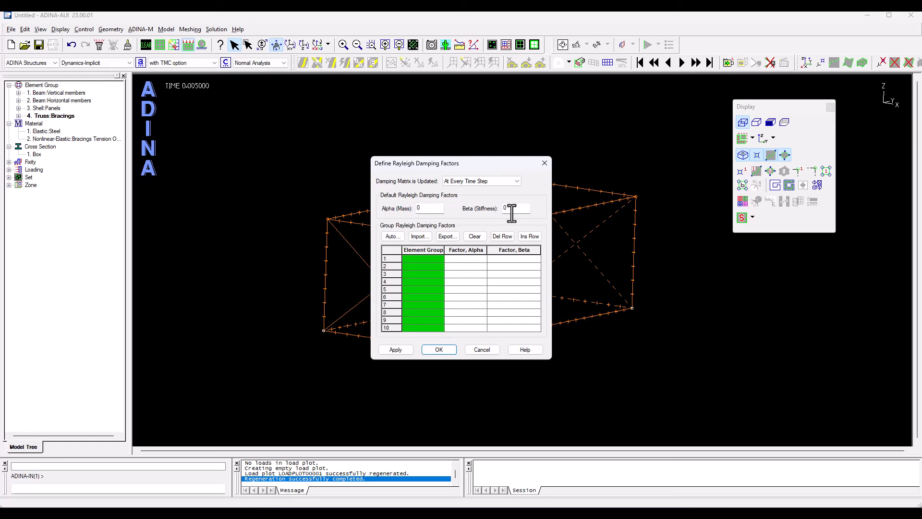
- Set the default Rayleigh damping factors to alpha .251327412 and beta .000254648, and save them
left_click(151, 247)
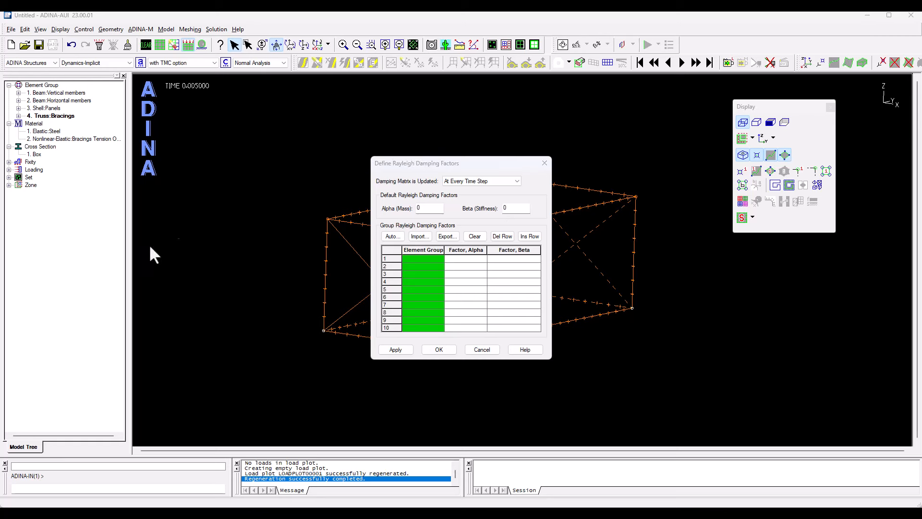
left_click(446, 166)
left_click_drag(423, 207, 399, 210)
type("251327412")
double_click(510, 209)
type("000254648")
left_click(394, 350)
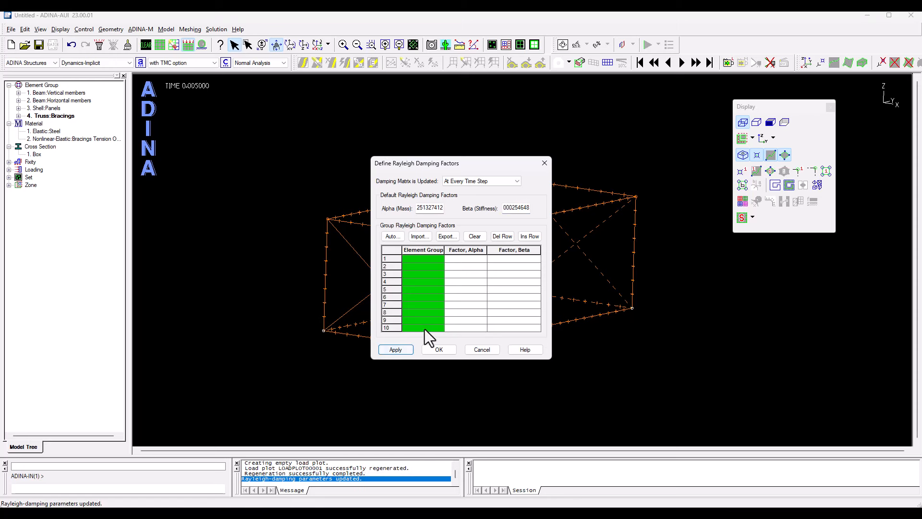
left_click(438, 350)
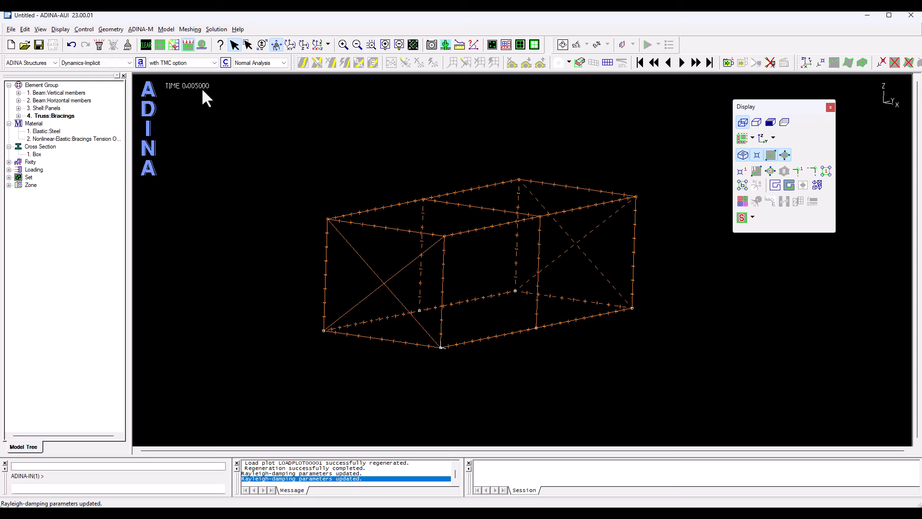
- Create the data file Untitled.dat and run the ADINA Structures solution with 16 processors, closing the solver and log windows once the job completes
left_click(216, 29)
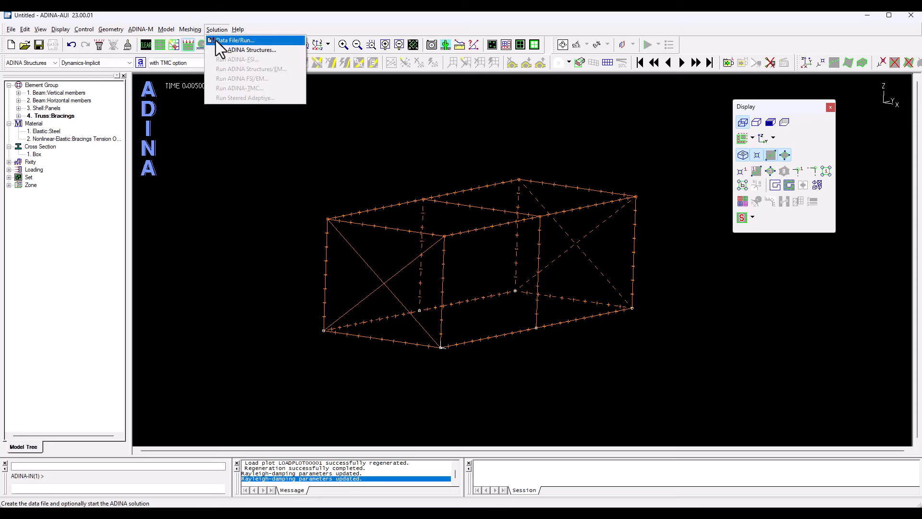
left_click(226, 41)
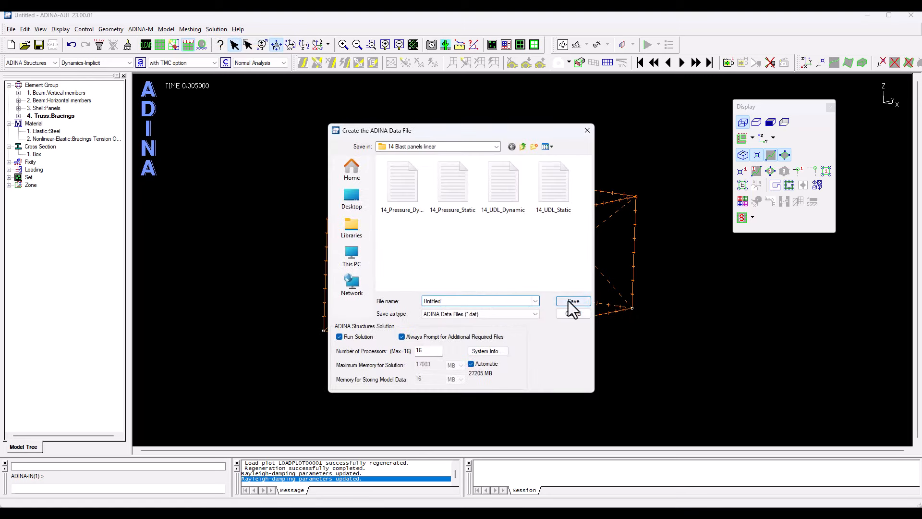
left_click(573, 302)
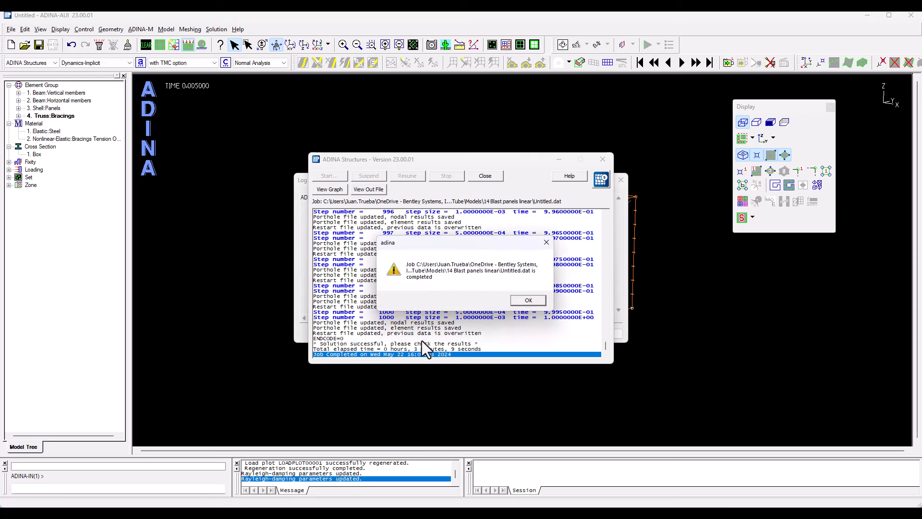
left_click(520, 300)
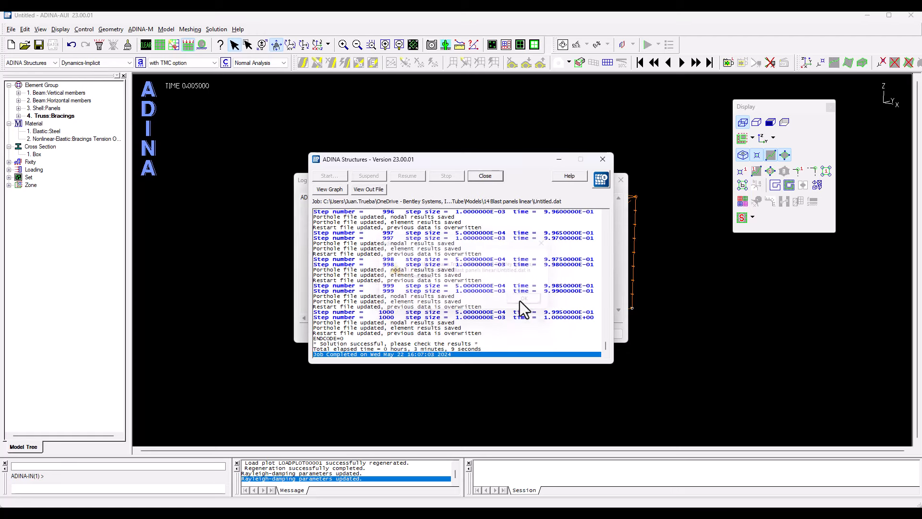
left_click(484, 176)
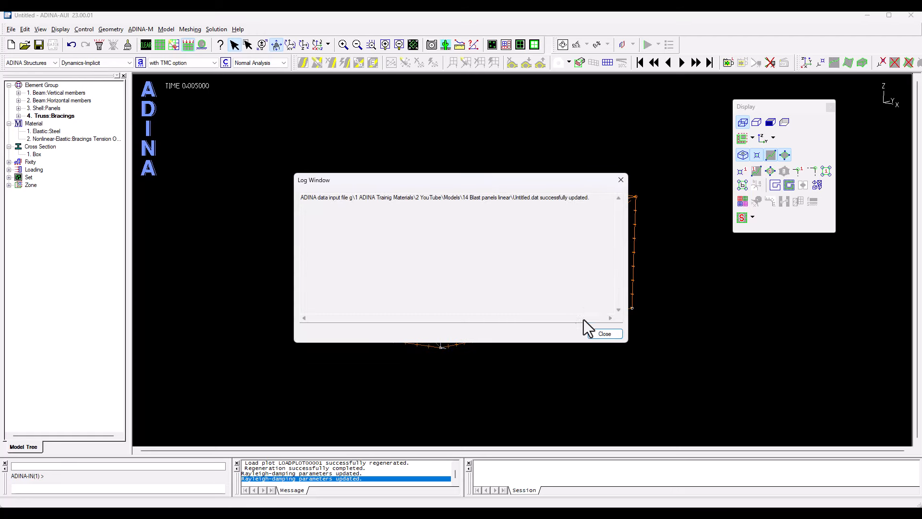
left_click(596, 333)
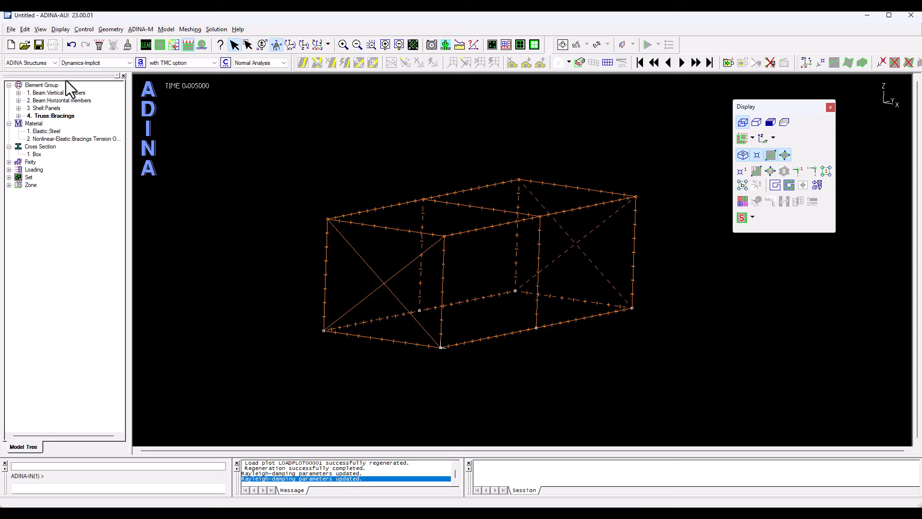
- Switch to Post-Processing, discarding unsaved model changes, and open the results of the Untitled job
left_click(42, 65)
left_click(37, 77)
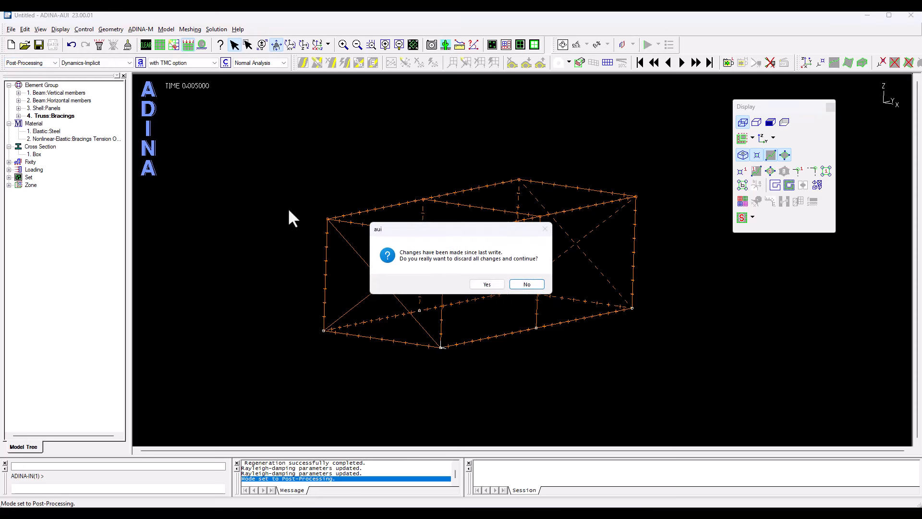
left_click(486, 284)
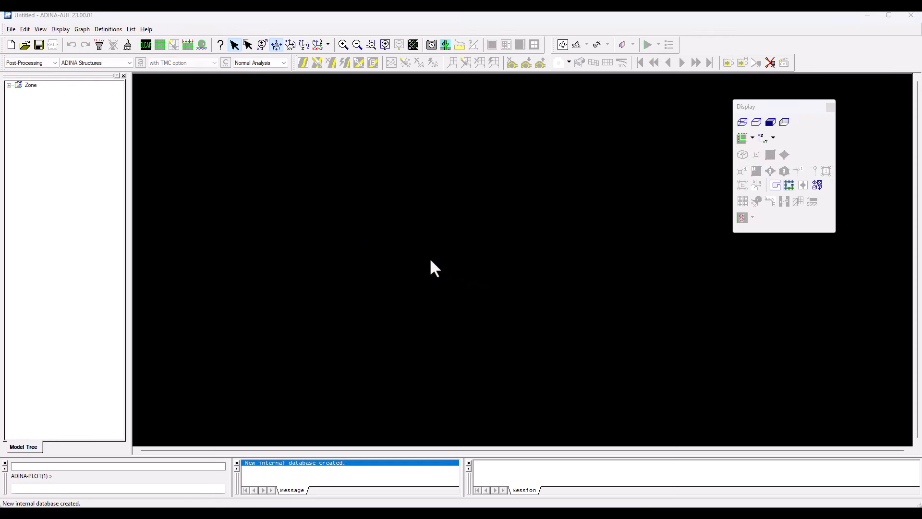
left_click(10, 29)
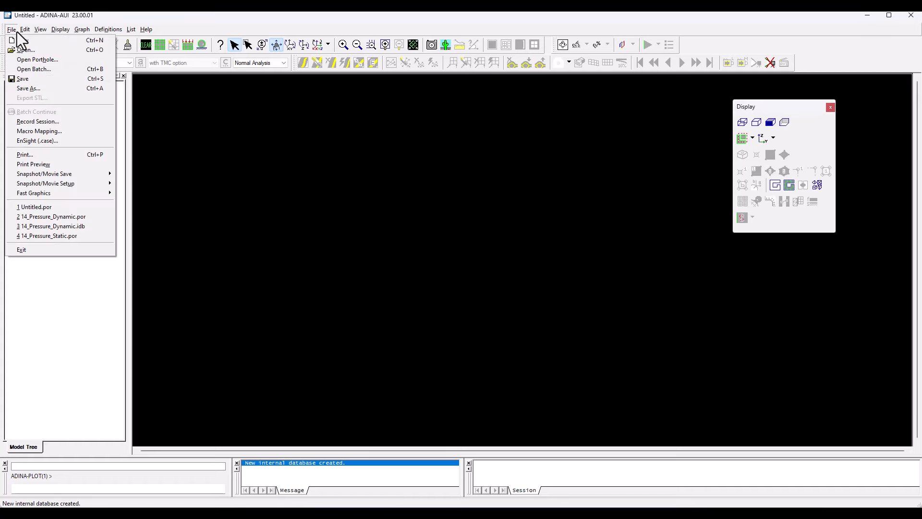
left_click(25, 51)
double_click(225, 163)
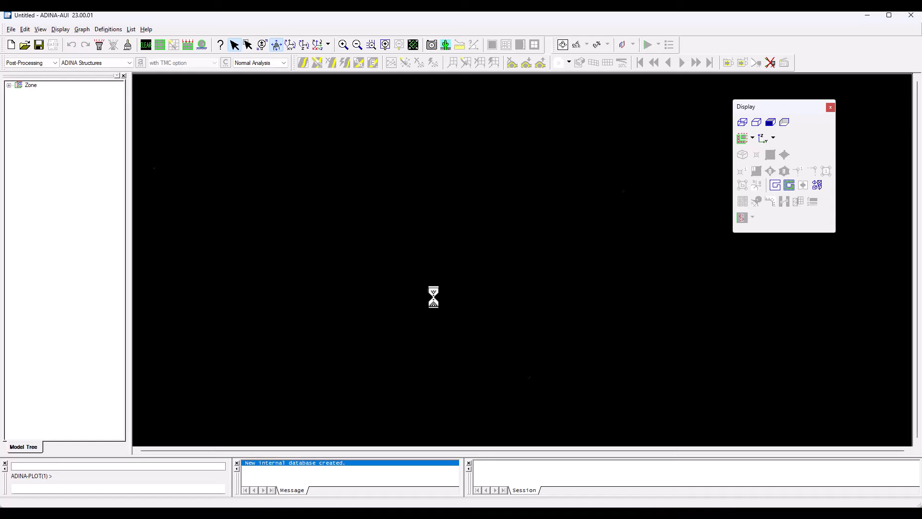
- Show the pressure load on the shaded mesh from the first solution, view the loaded side, and advance the results to time 0.051
left_click(188, 45)
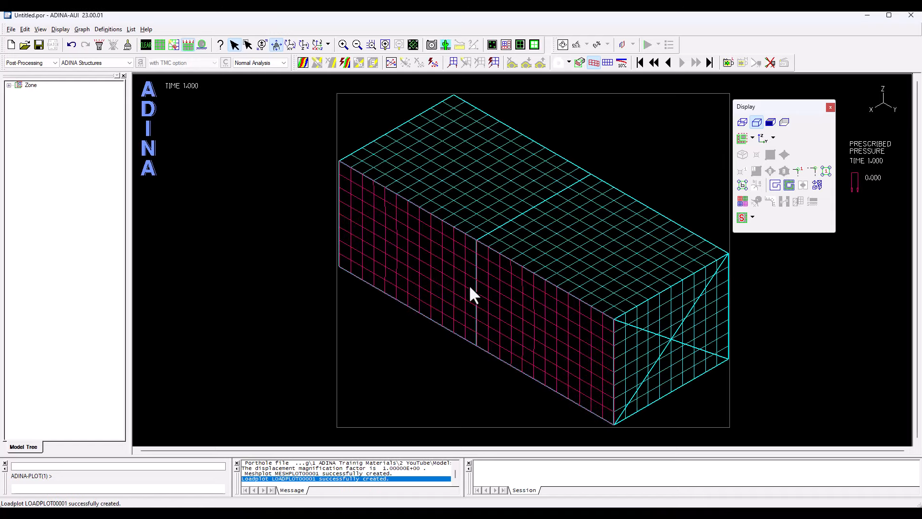
left_click(642, 63)
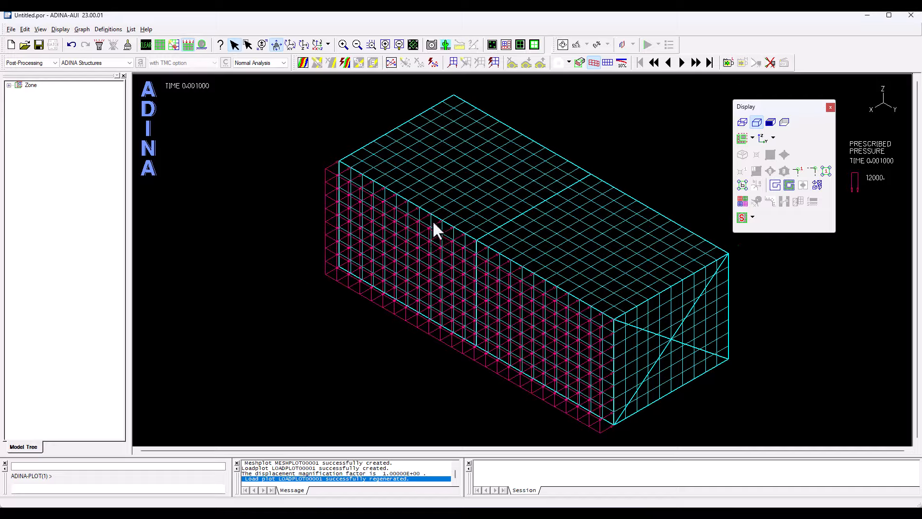
mouse_move(433, 223)
left_mouse_down()
mouse_move(609, 176)
mouse_move(366, 262)
mouse_move(561, 204)
mouse_move(544, 224)
mouse_move(537, 206)
mouse_move(517, 206)
left_mouse_up()
left_click(771, 122)
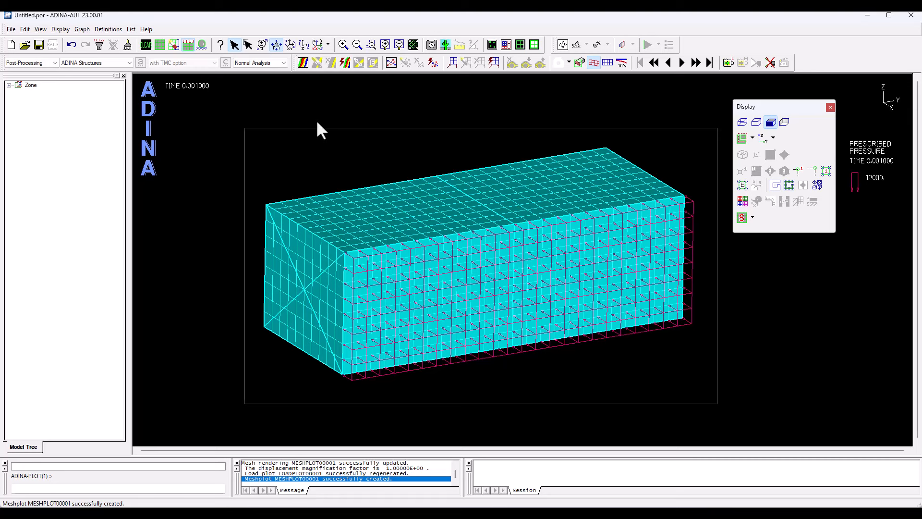
left_click(695, 62)
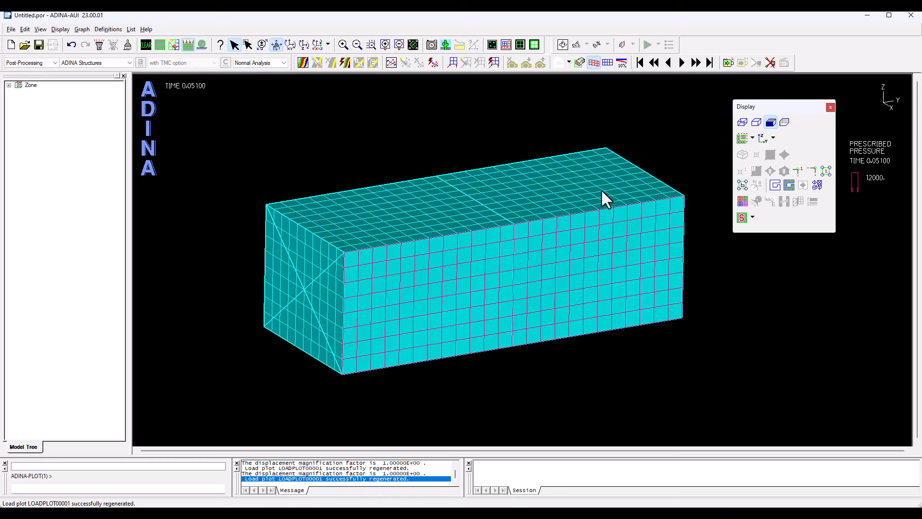
- Magnify the deformed mesh and set its displacement magnification factor to 20
left_click(621, 63)
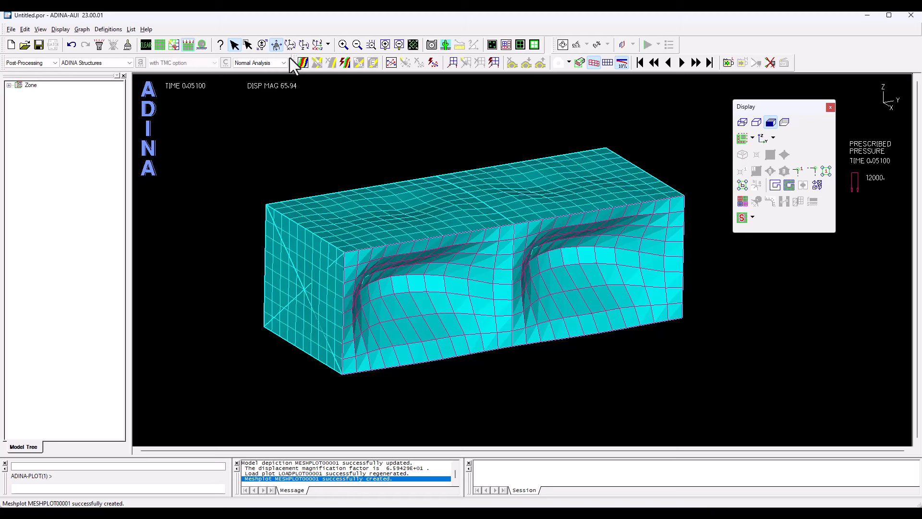
left_click(173, 45)
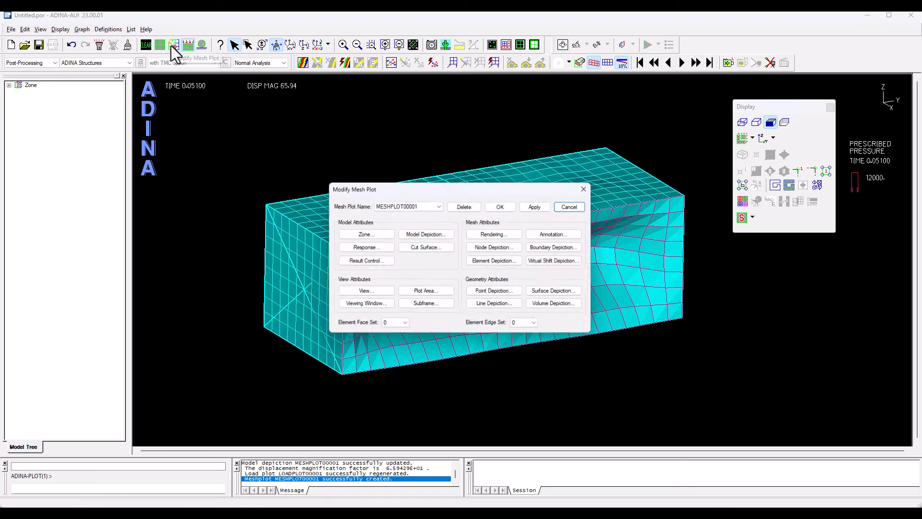
left_click(416, 234)
left_click_drag(547, 258, 453, 256)
type("2")
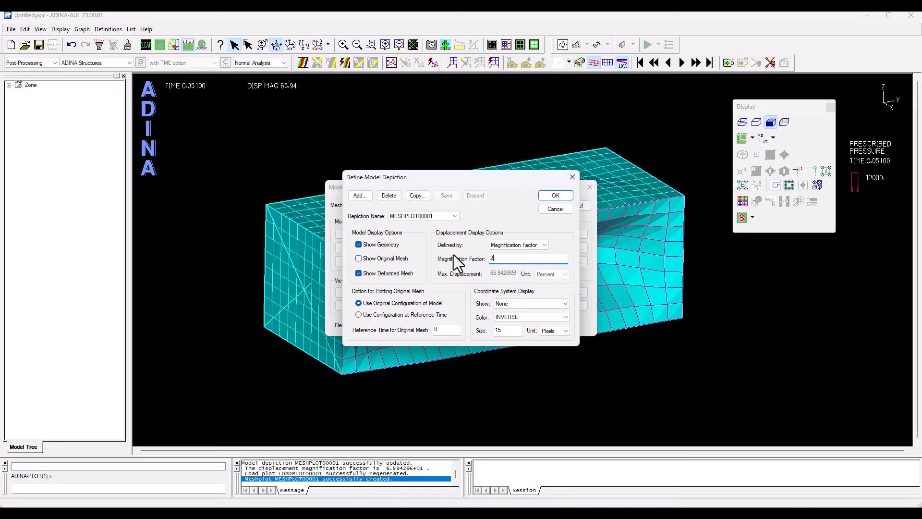
key("Return")
key("Return")
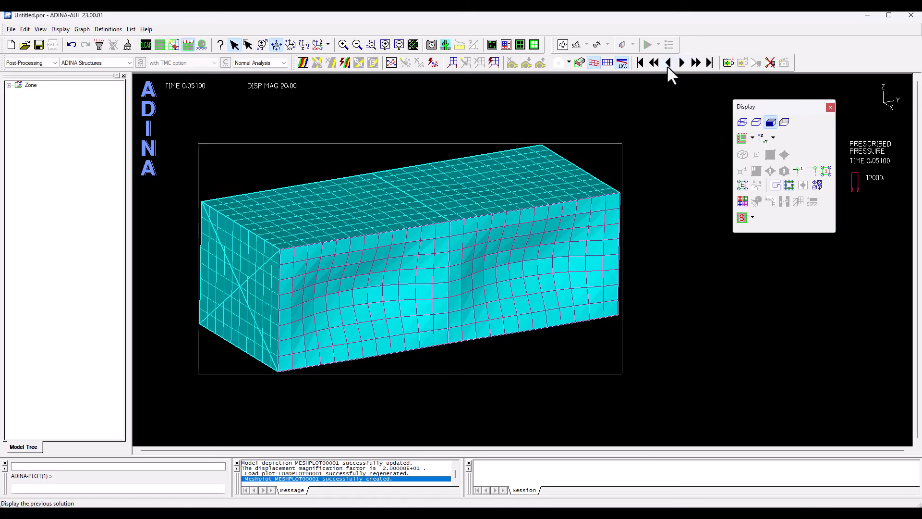
- Return to the first solution and fast-forward the deformed results to time 0.351 to review the loaded wall's motion
left_click(641, 63)
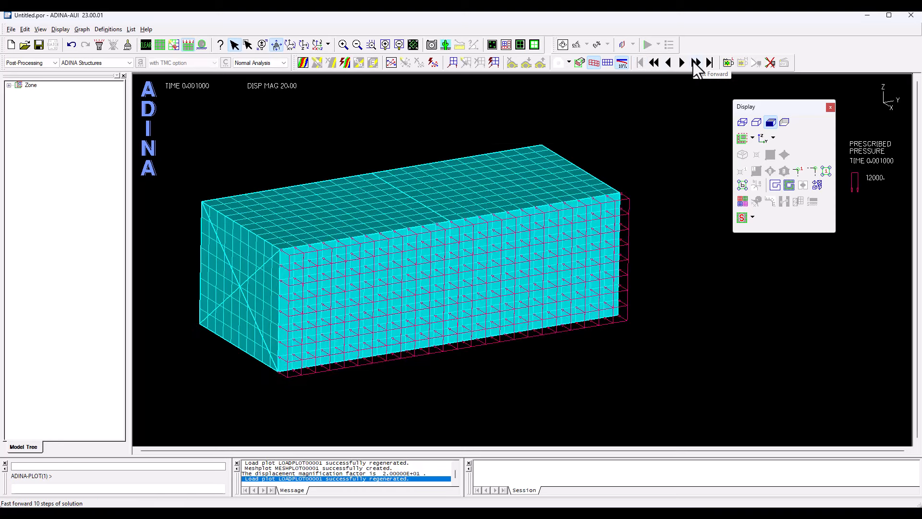
left_click(693, 61)
left_click(693, 61)
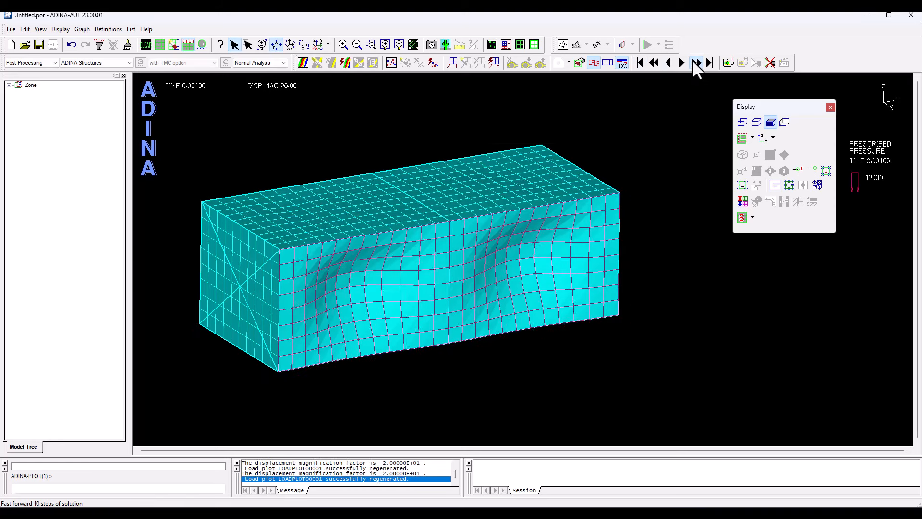
left_click(693, 62)
left_click(695, 62)
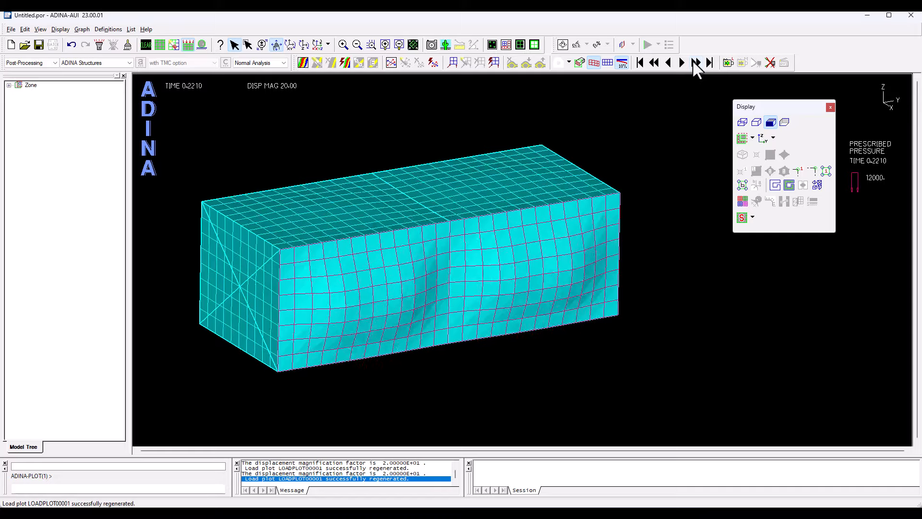
left_click(695, 63)
left_click(694, 63)
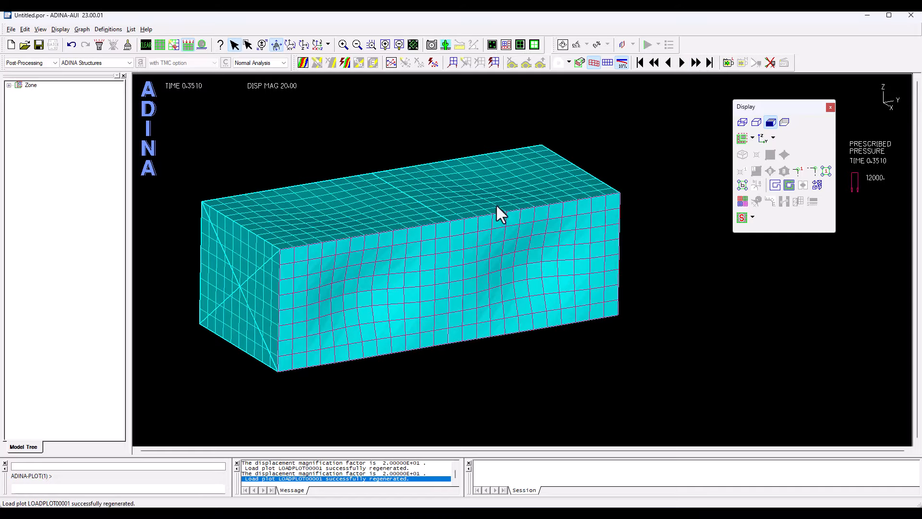
middle_click_drag(422, 261, 495, 257)
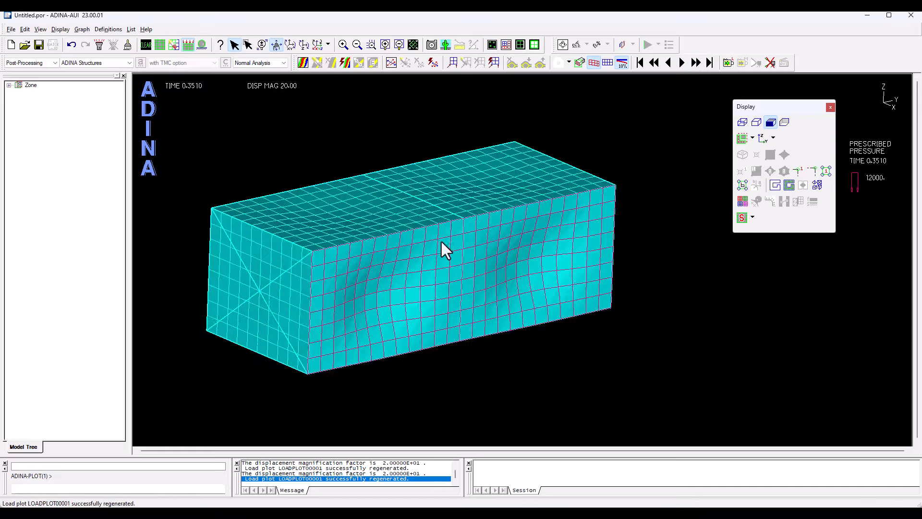
middle_click_drag(442, 241, 591, 251)
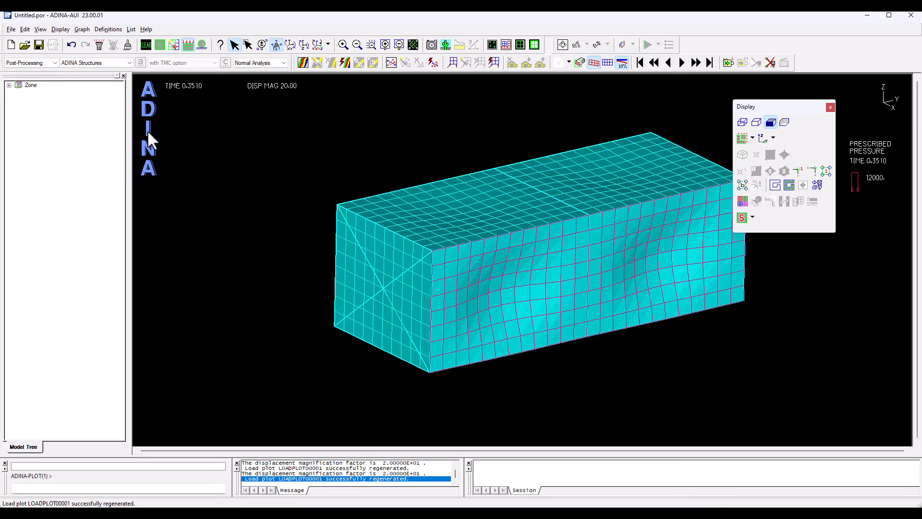
- Plot a response curve of the X-REACTION_SUM reaction against time, and shrink the mesh plot into the graph's upper right area
left_click(82, 30)
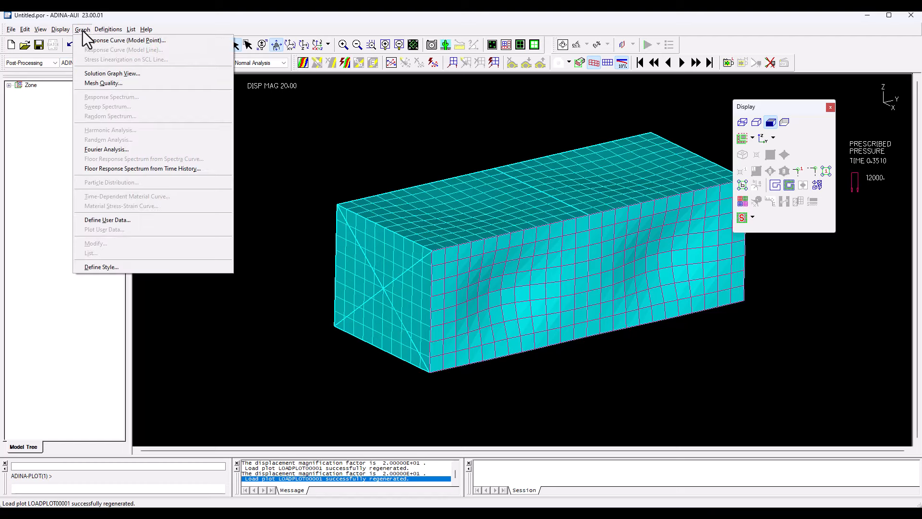
left_click(90, 41)
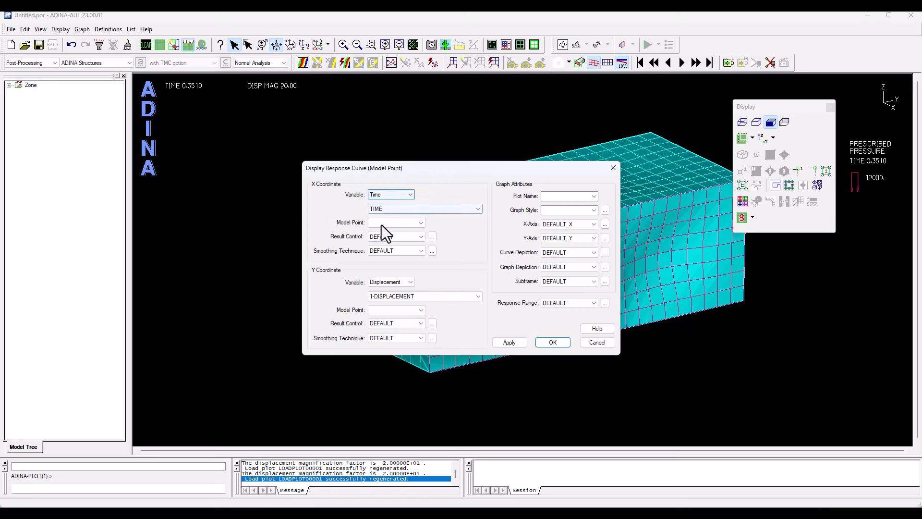
left_click(399, 281)
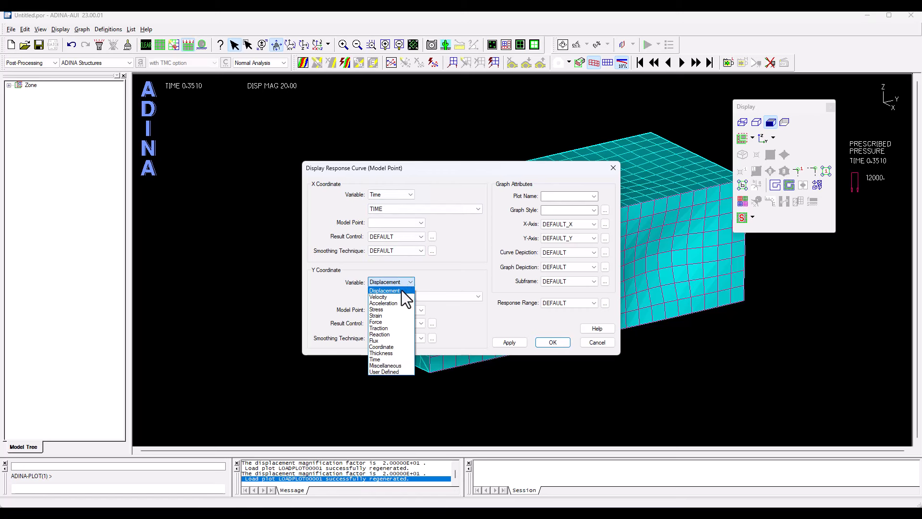
left_click(388, 334)
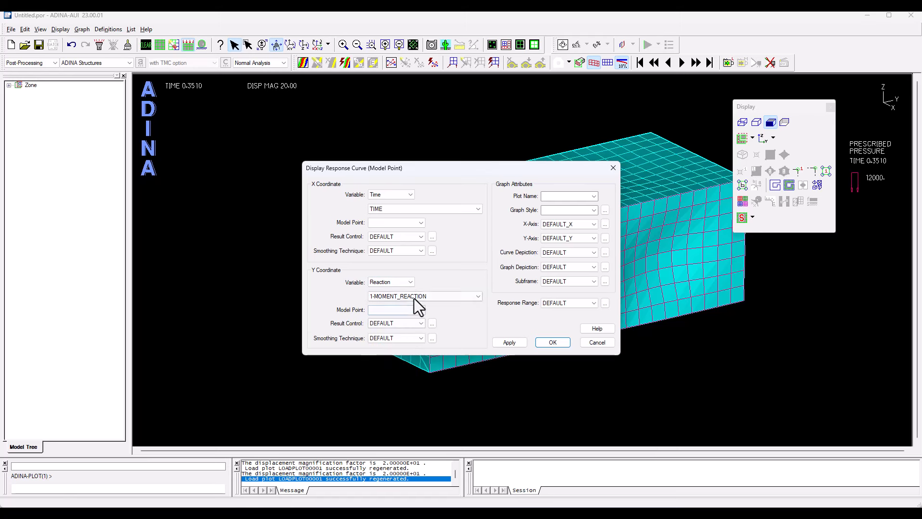
left_click(414, 296)
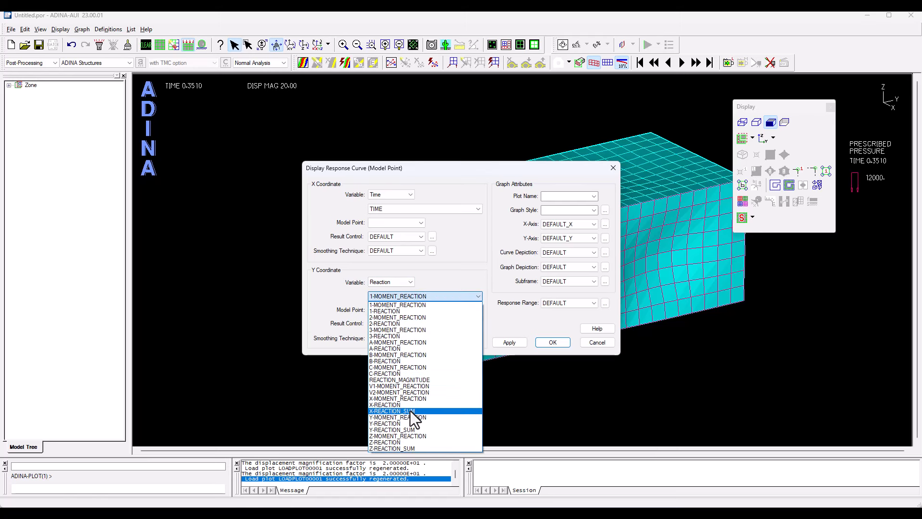
left_click(411, 412)
left_click(552, 344)
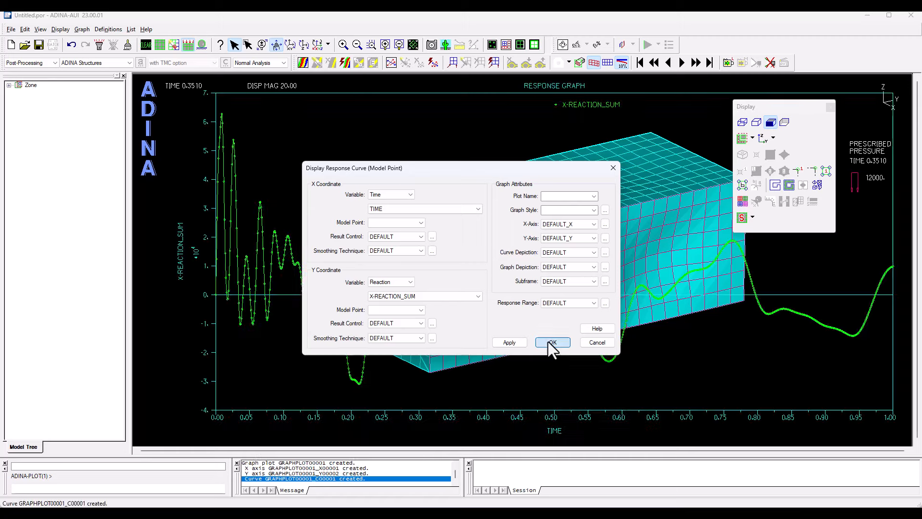
left_click_drag(589, 208, 423, 340)
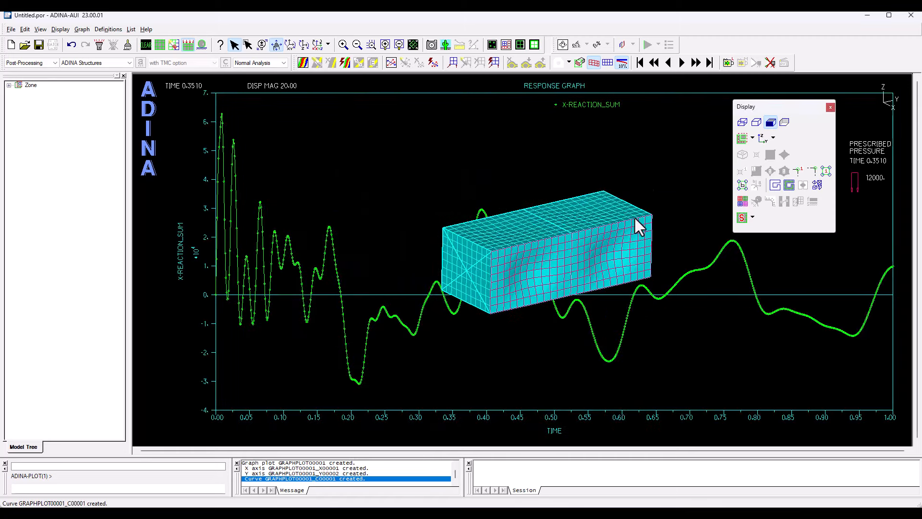
left_click_drag(639, 224, 711, 133)
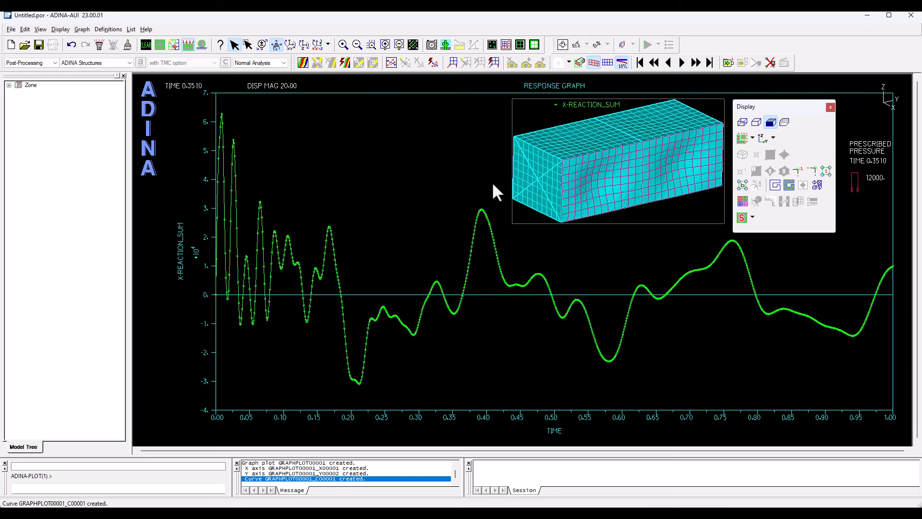
- Delete the response graph and enlarge the mesh plot back over the middle of the graphics window
left_click(320, 92)
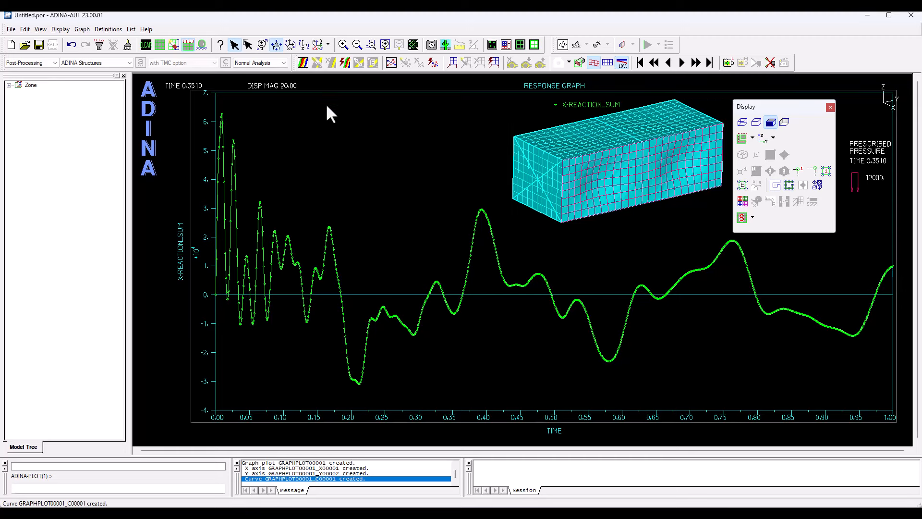
key("Delete")
left_click(575, 160)
left_click_drag(575, 159, 390, 238)
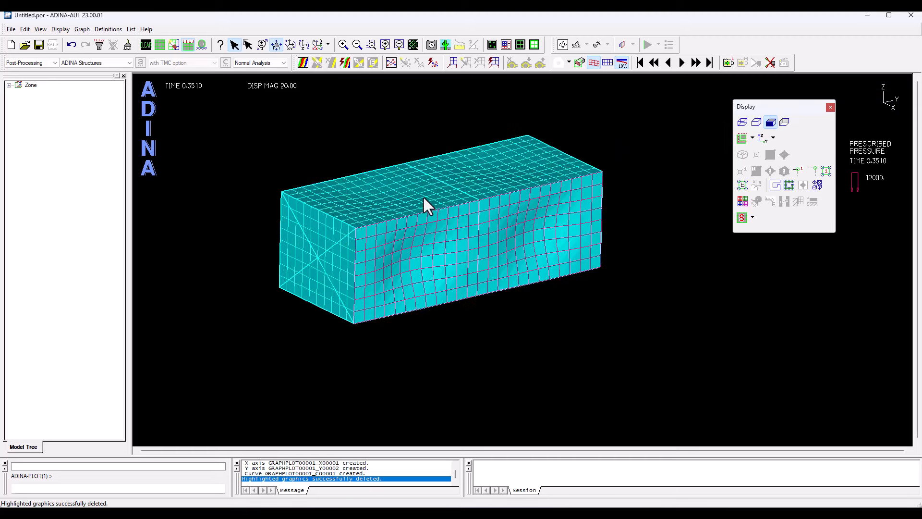
left_click_drag(424, 198, 467, 204, "ctrl")
left_click(702, 272)
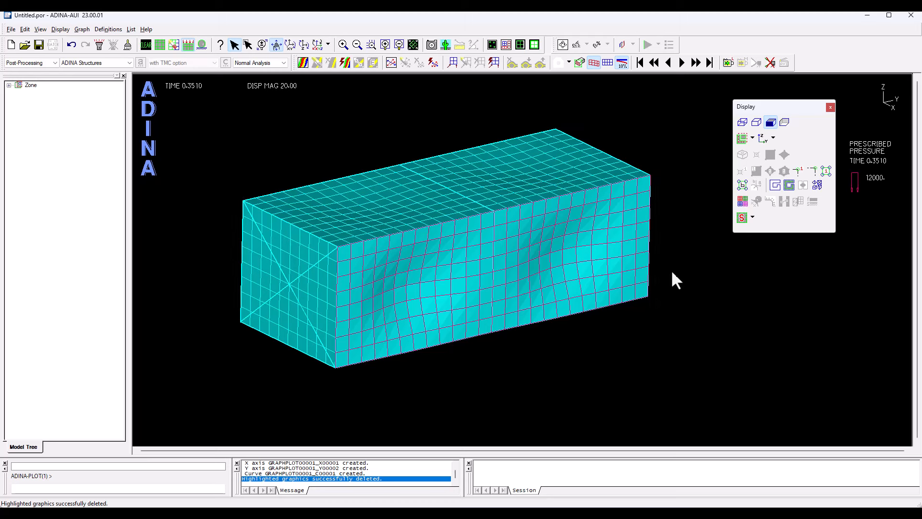
- List the X-REACTION_SUM reaction values of the WHOLE_MODEL zone over the default response range
left_click(129, 30)
mouse_move(139, 59)
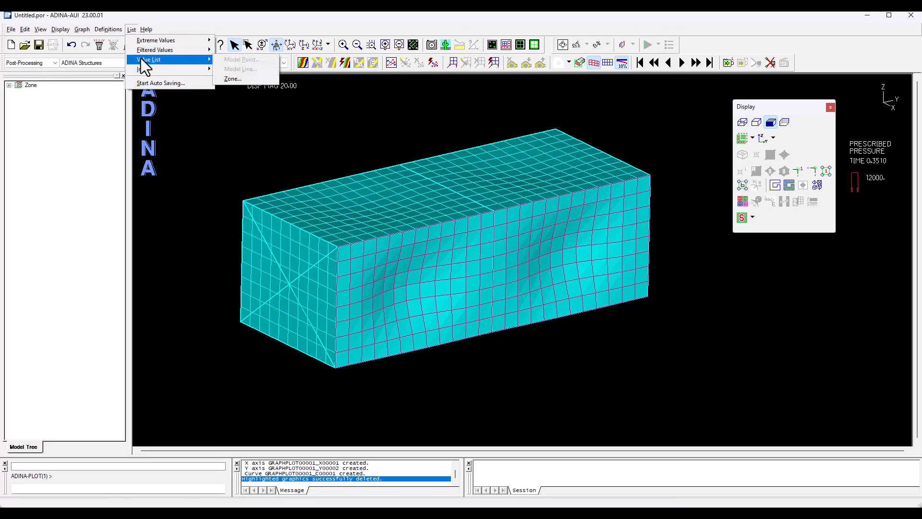
left_click(230, 79)
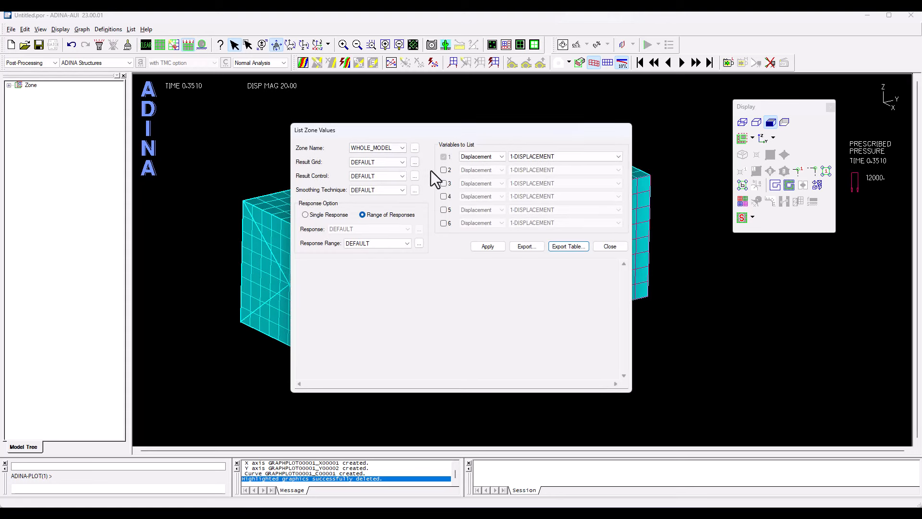
left_click(485, 156)
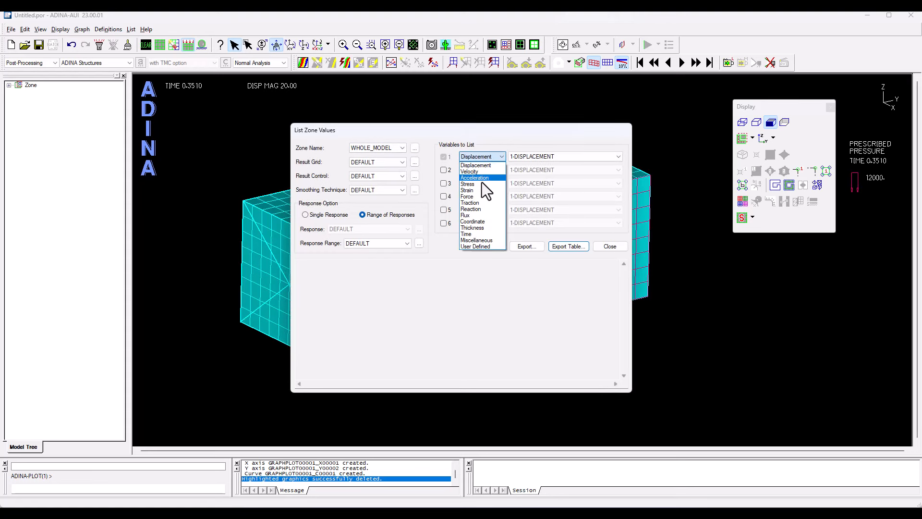
left_click(478, 207)
left_click(555, 158)
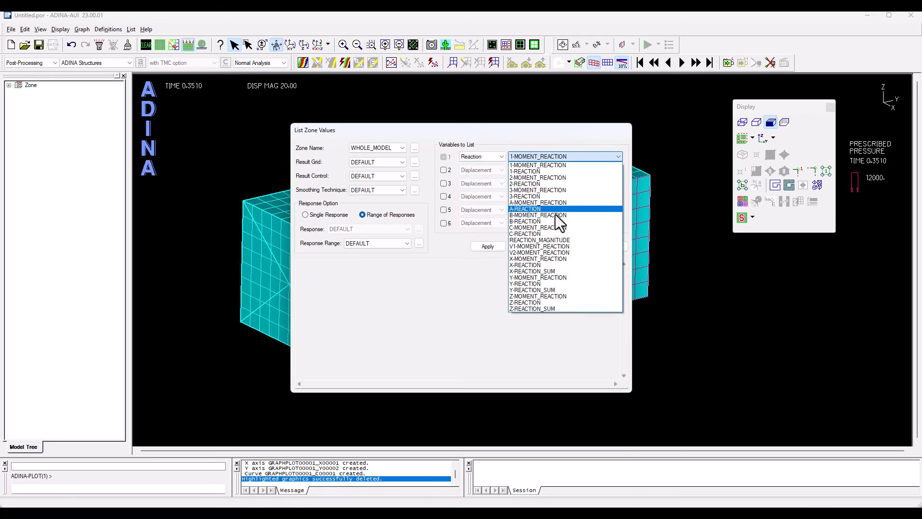
left_click(551, 272)
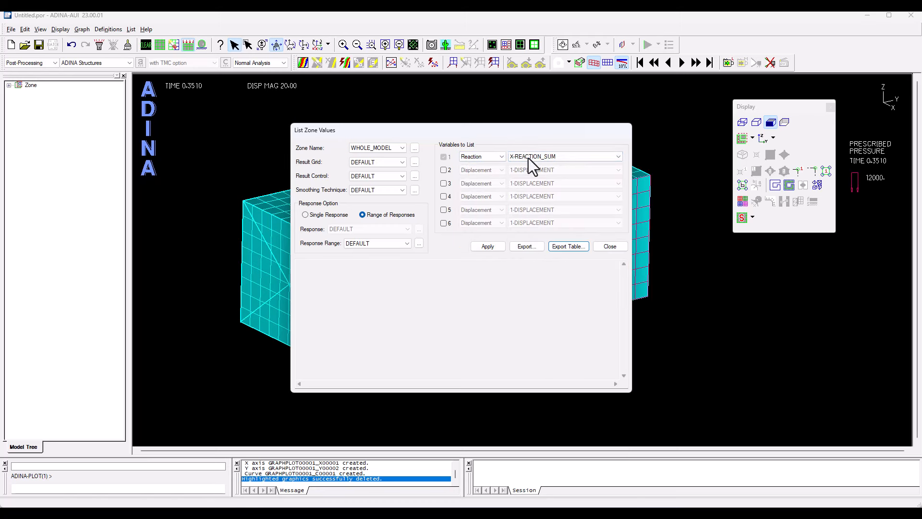
left_click(499, 246)
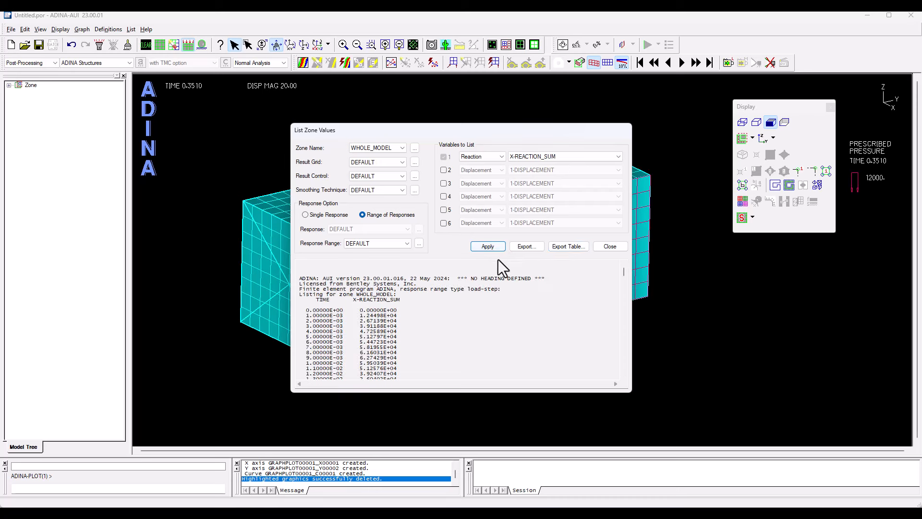
- View the listed reaction values as an export table, and close it and the zone value list without exporting
left_click(559, 247)
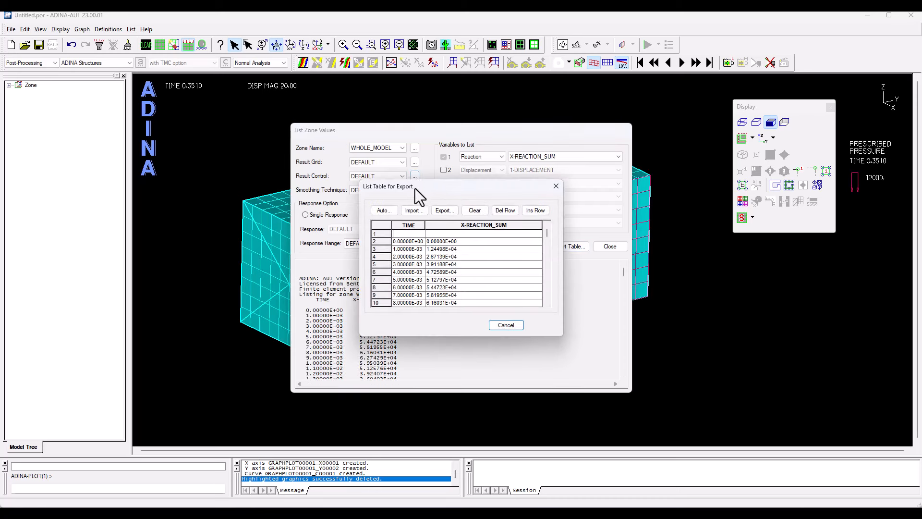
left_click_drag(415, 188, 342, 150)
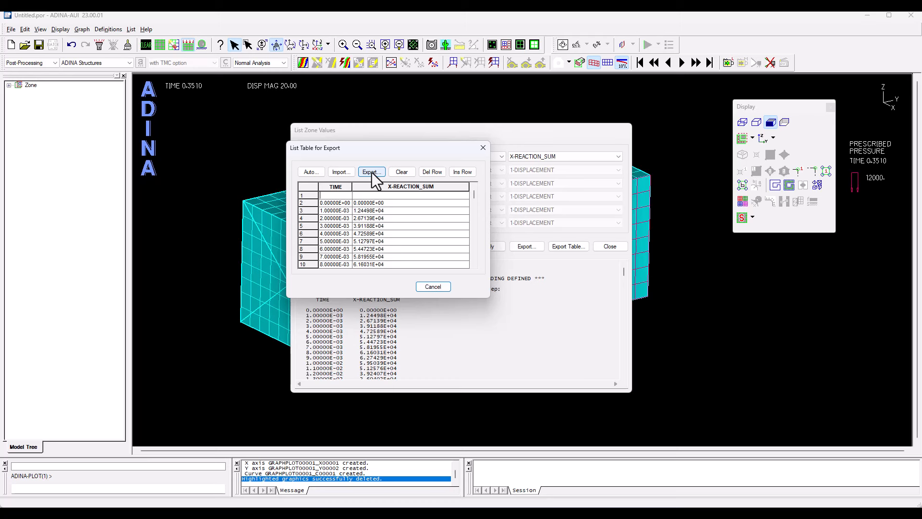
left_click(424, 286)
left_click(606, 247)
- Display the node symbols on the mesh and bring the loaded wall's top middle edge into close view
left_click_drag(497, 221, 475, 217)
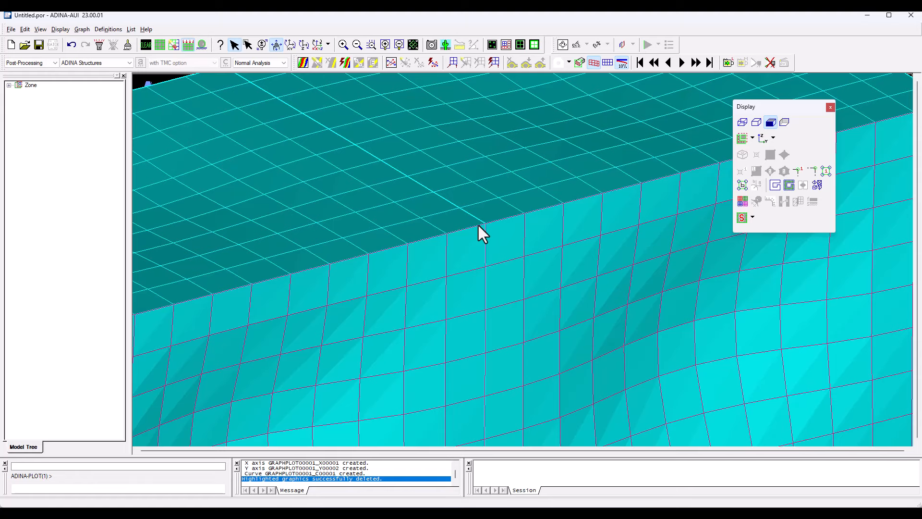
left_click(812, 169)
left_click_drag(550, 214, 422, 283)
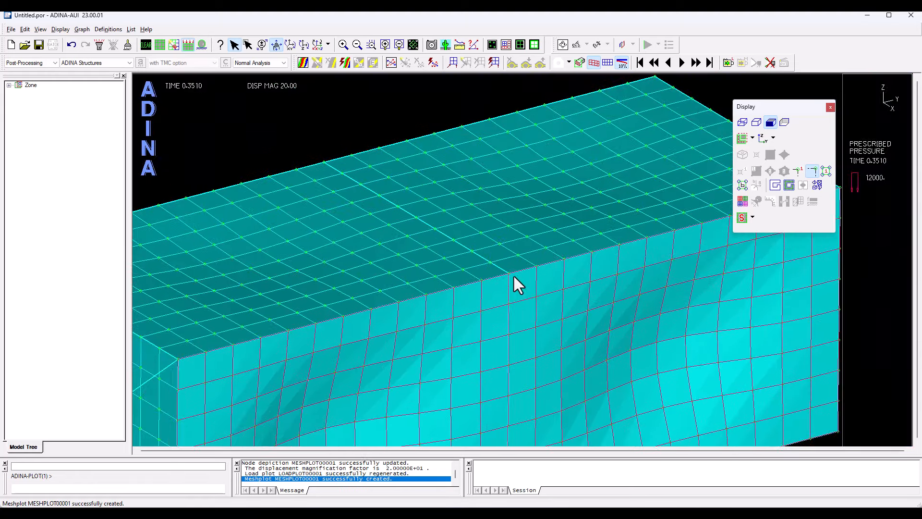
left_click_drag(492, 257, 524, 267)
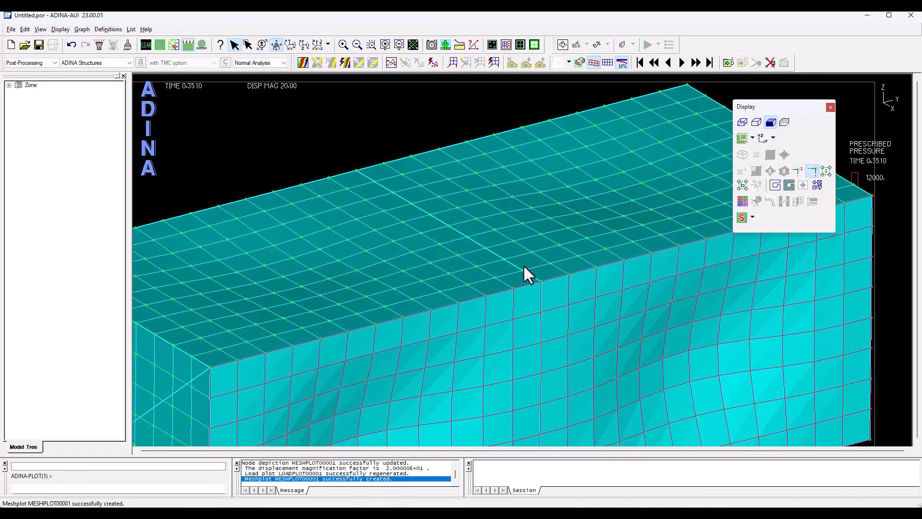
- Define a node model point named TOP_CENTRE at node 36, where the central partition meets the loaded wall's top edge
left_click(109, 31)
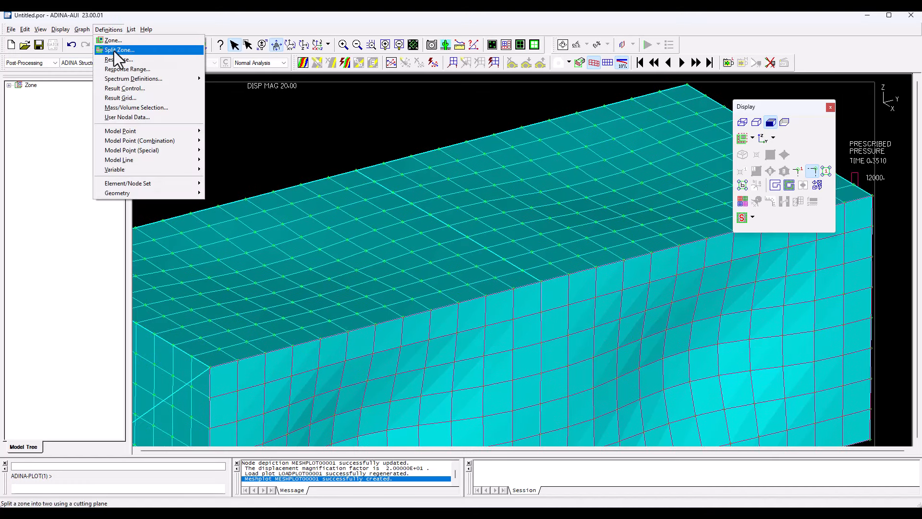
mouse_move(129, 131)
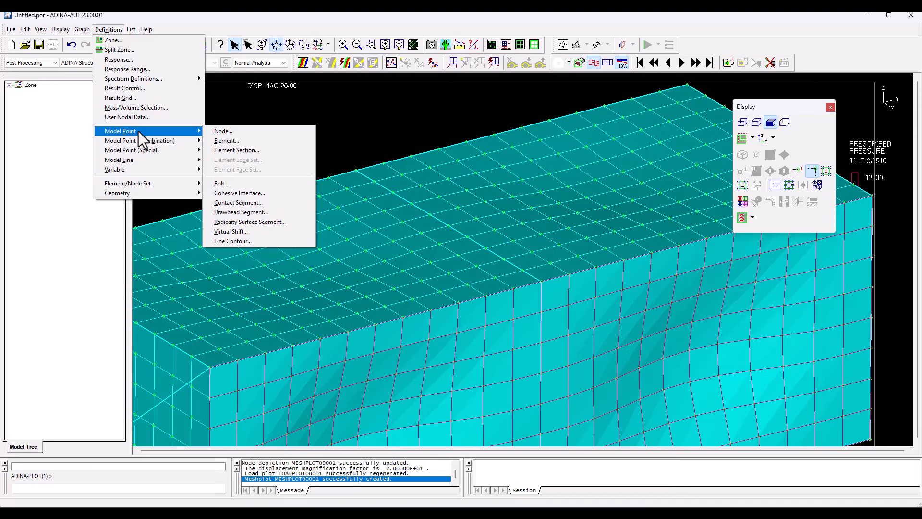
left_click(238, 132)
left_click_drag(422, 210, 267, 139)
left_click(238, 153)
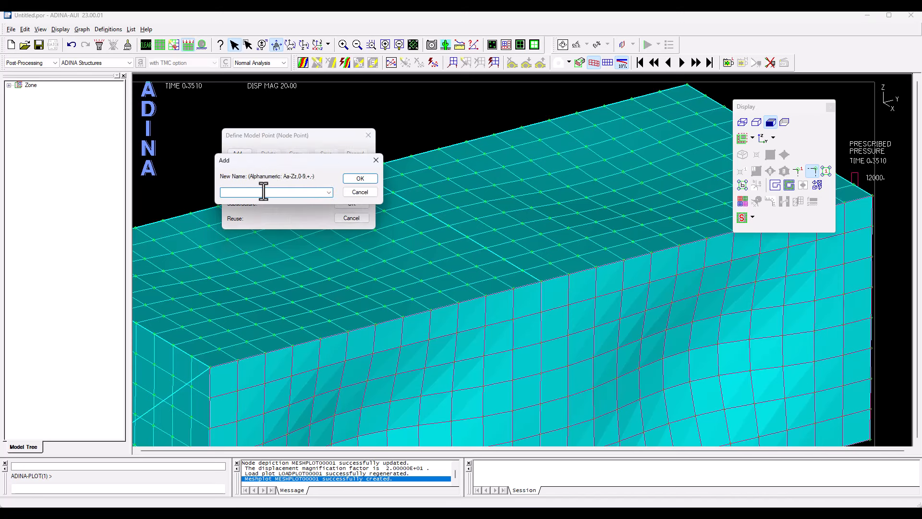
type("top_centre")
key("Return")
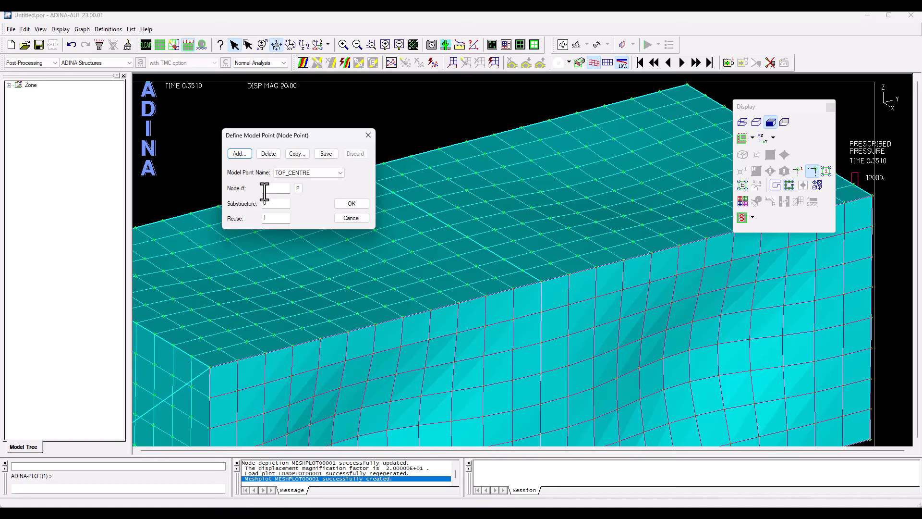
left_click(298, 188)
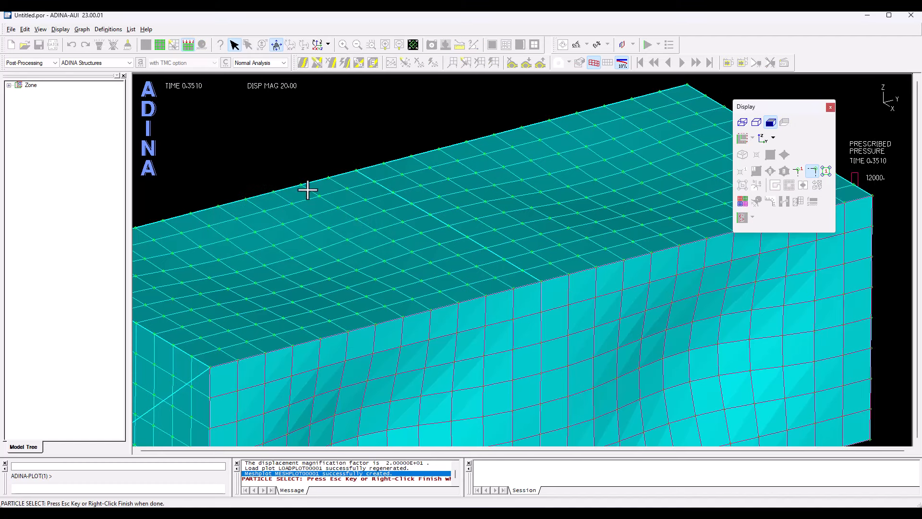
left_click(541, 282)
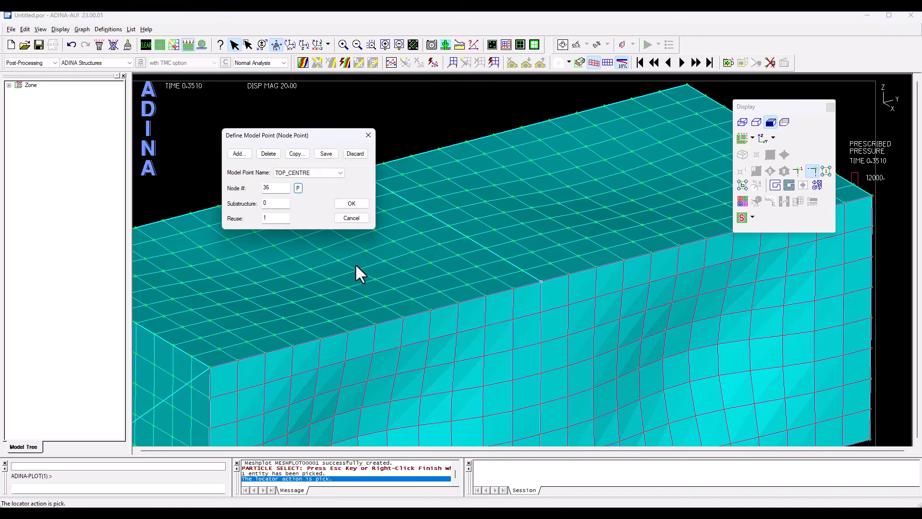
left_click(352, 204)
left_click_drag(386, 355, 551, 325)
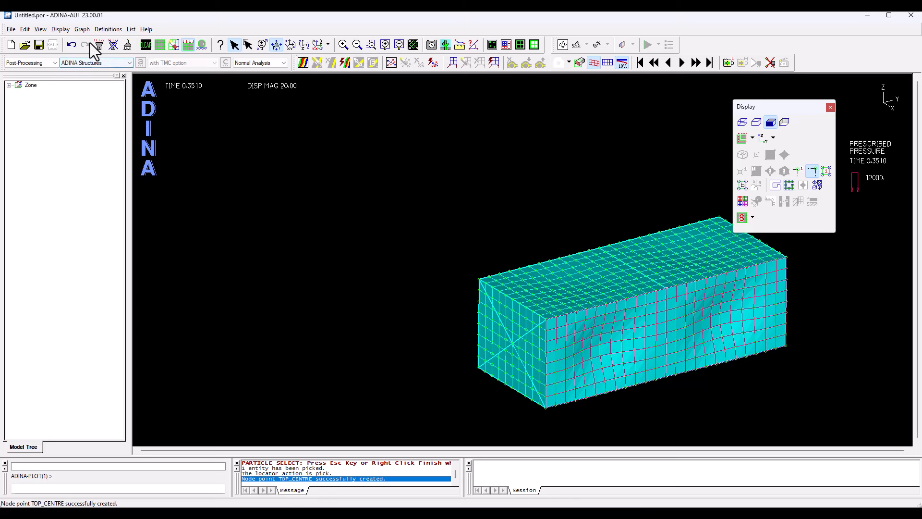
- Plot the X-DISPLACEMENT of model point TOP_CENTRE against time as a response curve
left_click(84, 31)
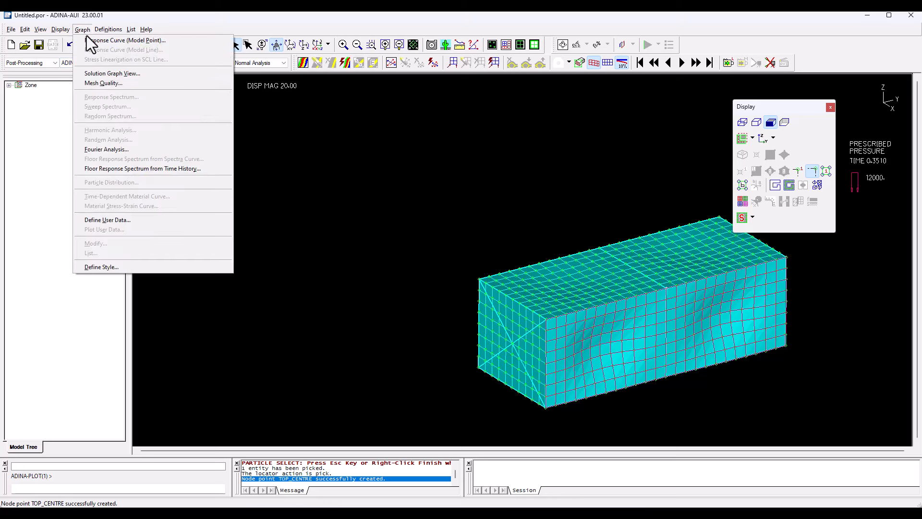
left_click(89, 42)
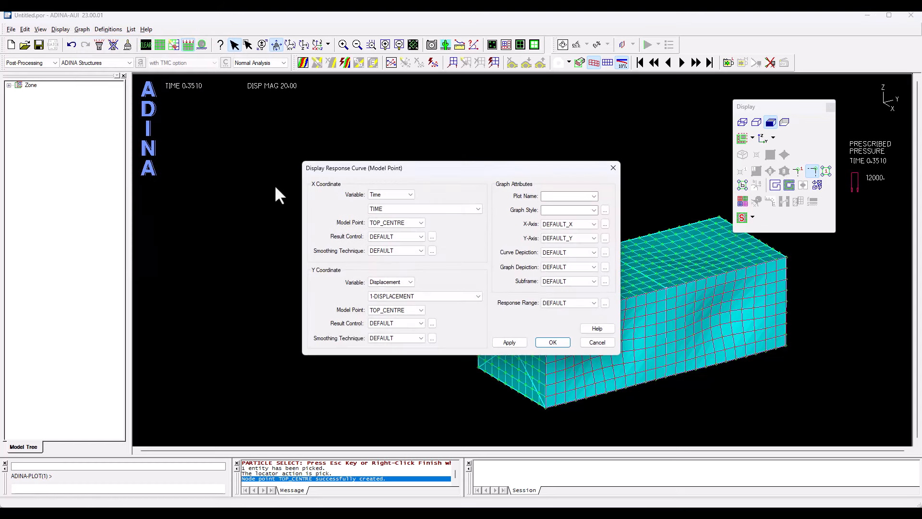
left_click(404, 223)
left_click(396, 232)
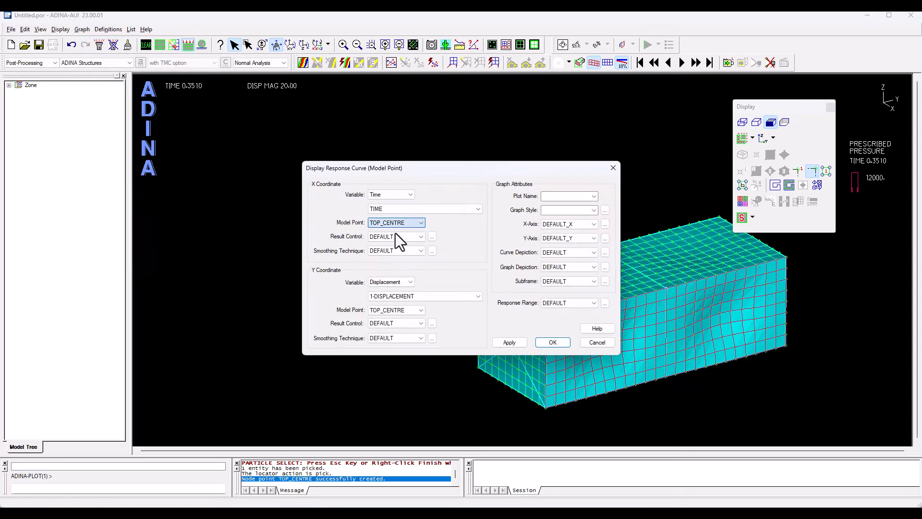
left_click(404, 309)
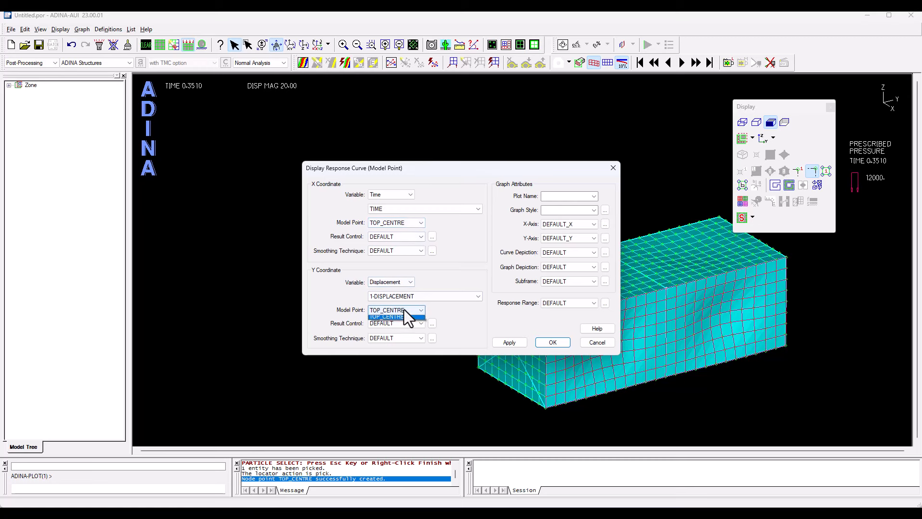
left_click(402, 305)
left_click(461, 296)
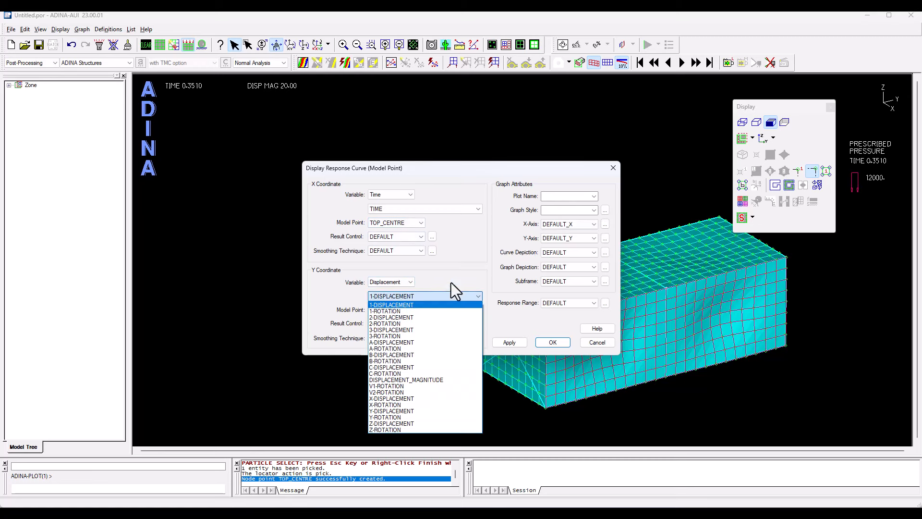
left_click(405, 398)
left_click(553, 342)
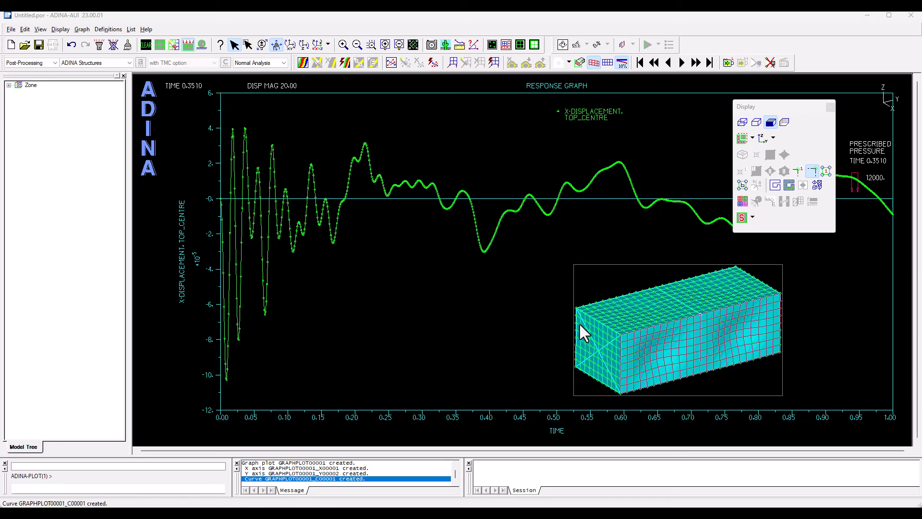
- Delete the displacement response graph and bring the deformed box mesh back to a large central view
left_click(422, 95)
key("Delete")
left_click_drag(667, 343, 554, 282)
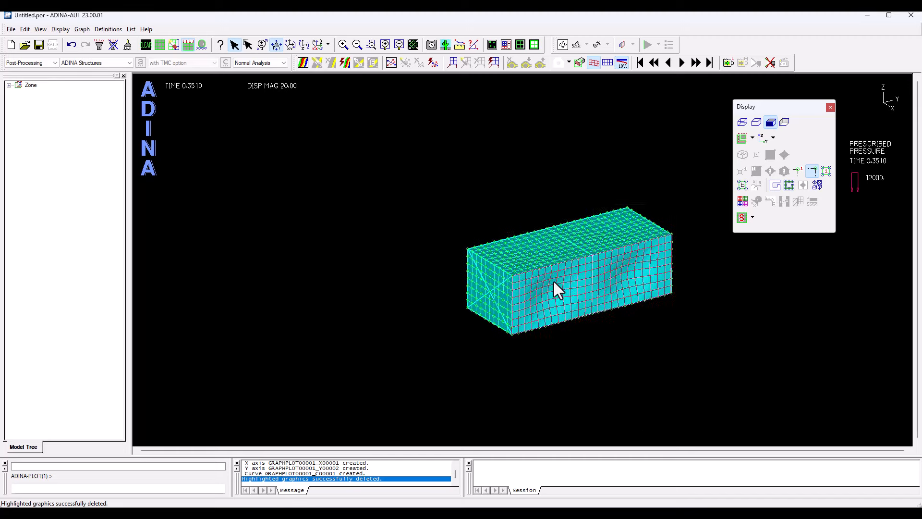
scroll(554, 281, "up", 5)
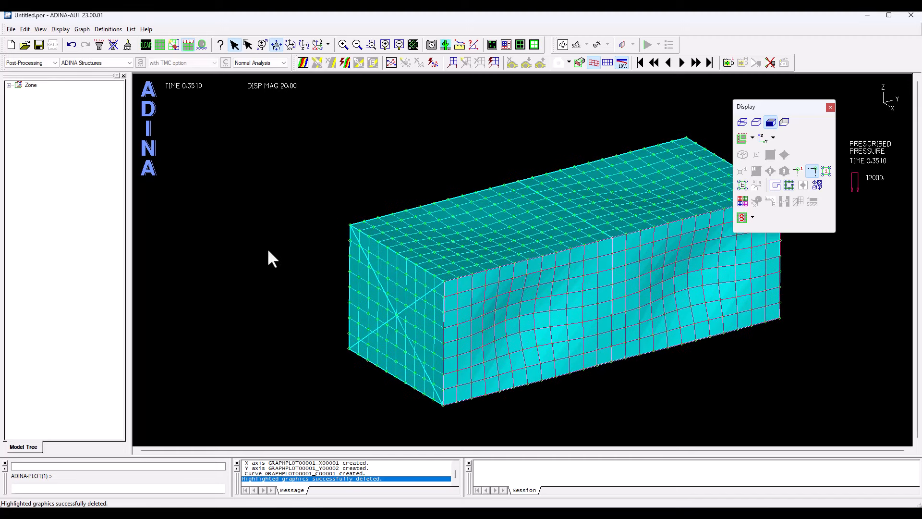
- List the X-DISPLACEMENT values of model point TOP_CENTRE over the default response range
left_click(131, 30)
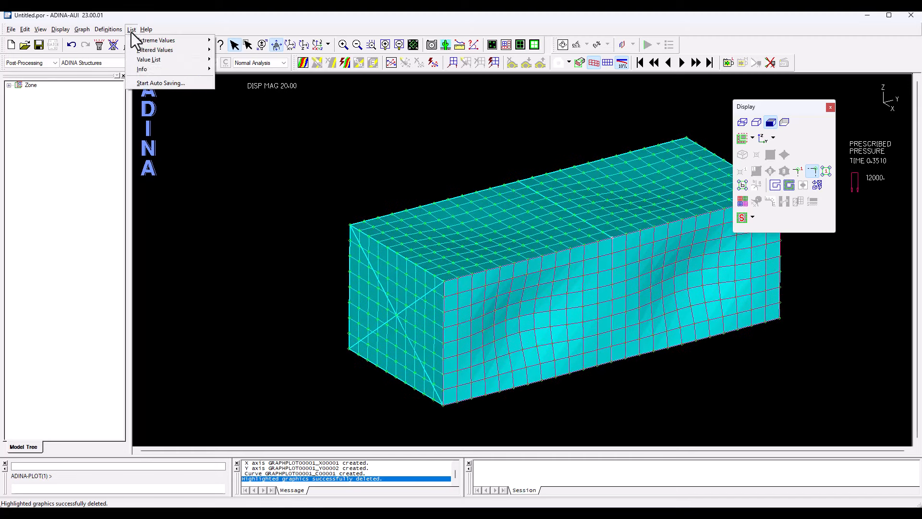
mouse_move(137, 59)
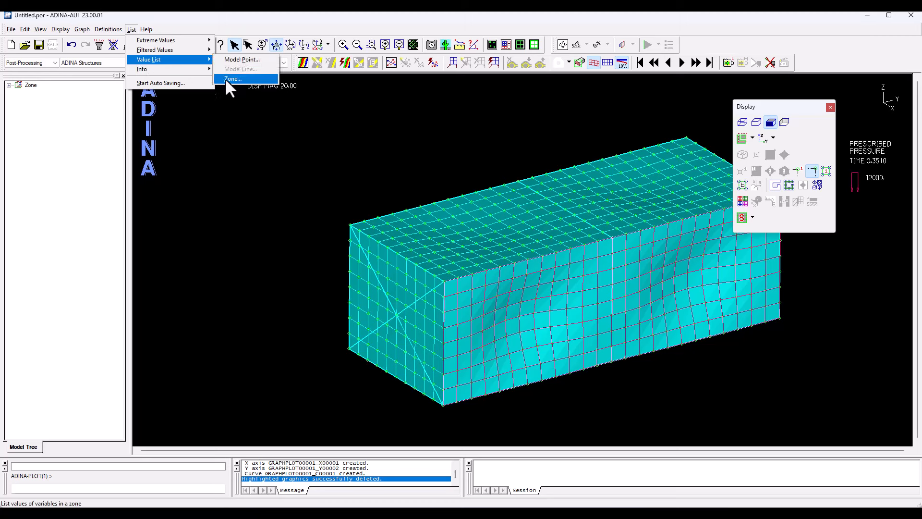
left_click(243, 59)
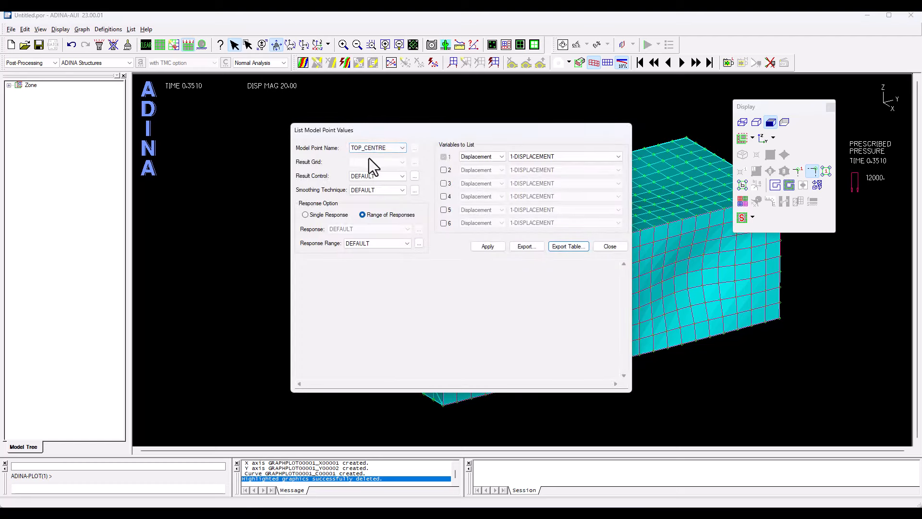
left_click(536, 157)
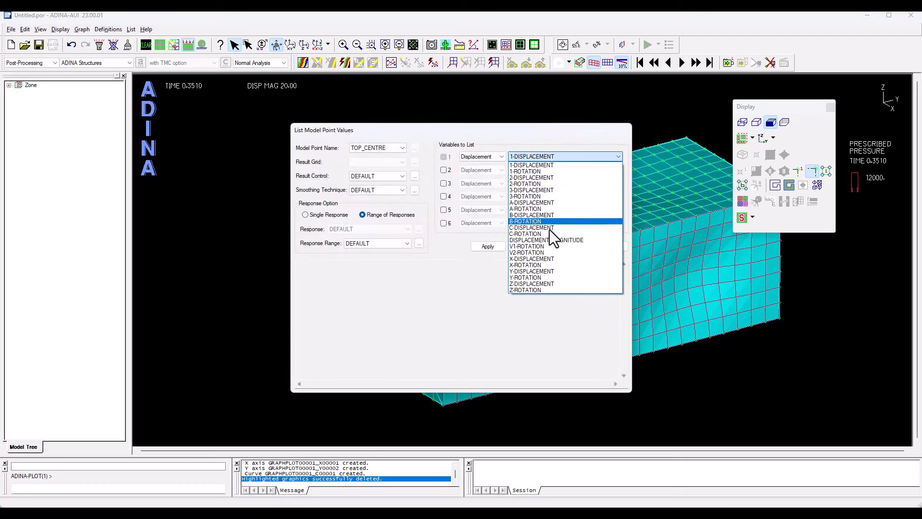
left_click(539, 258)
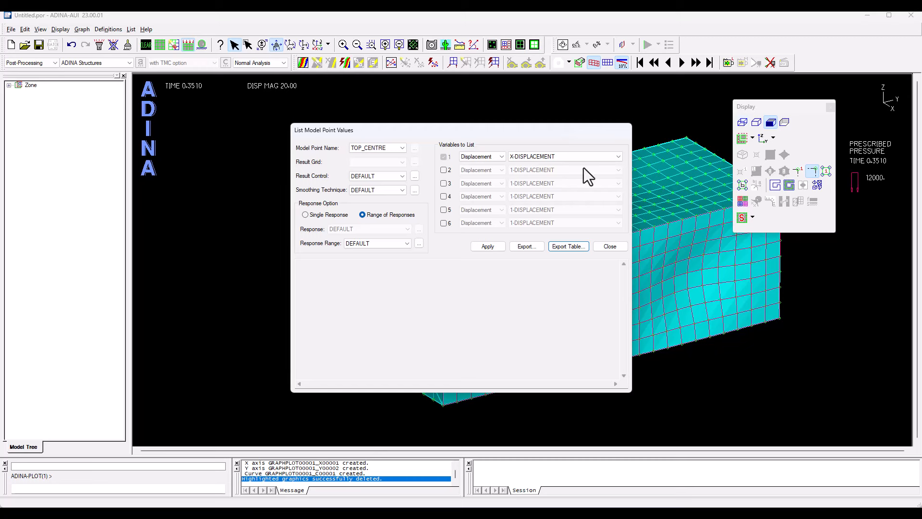
left_click(490, 243)
- View the listed X-DISPLACEMENT values as an export table and close the table without exporting
left_click(576, 246)
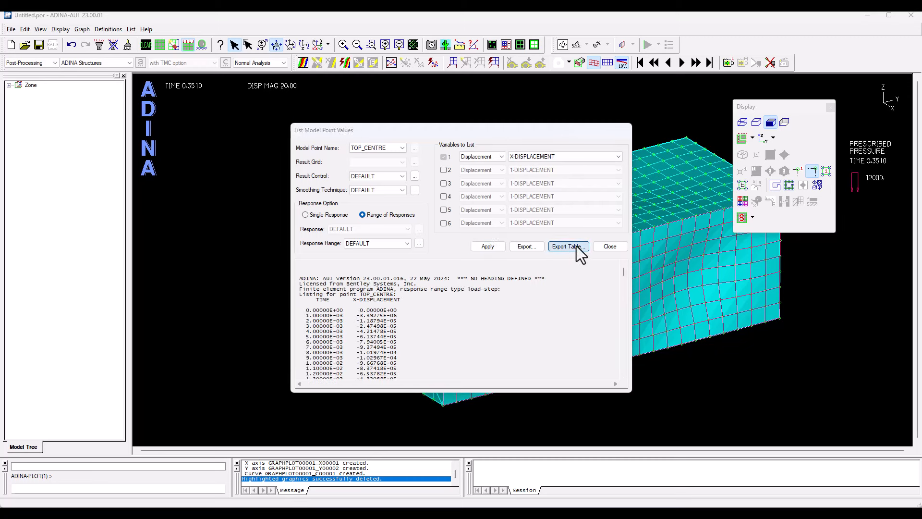
left_click_drag(454, 186, 343, 154)
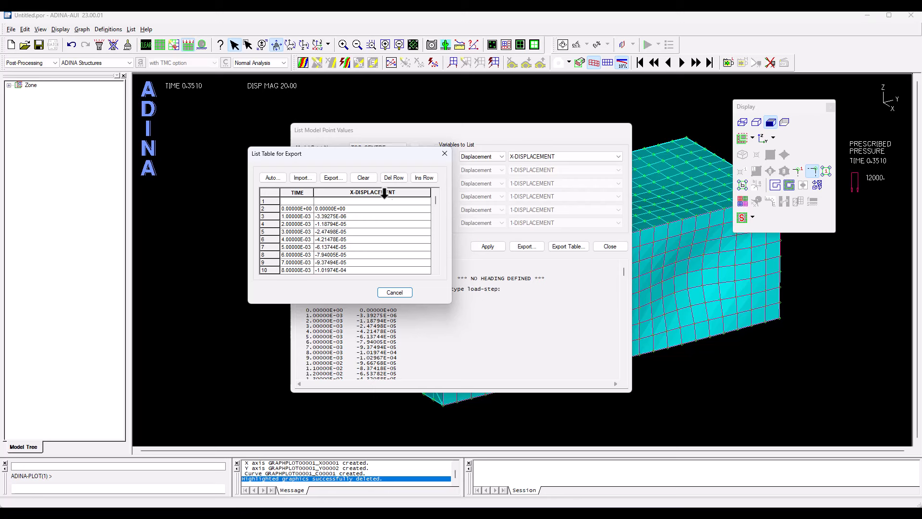
left_click(388, 292)
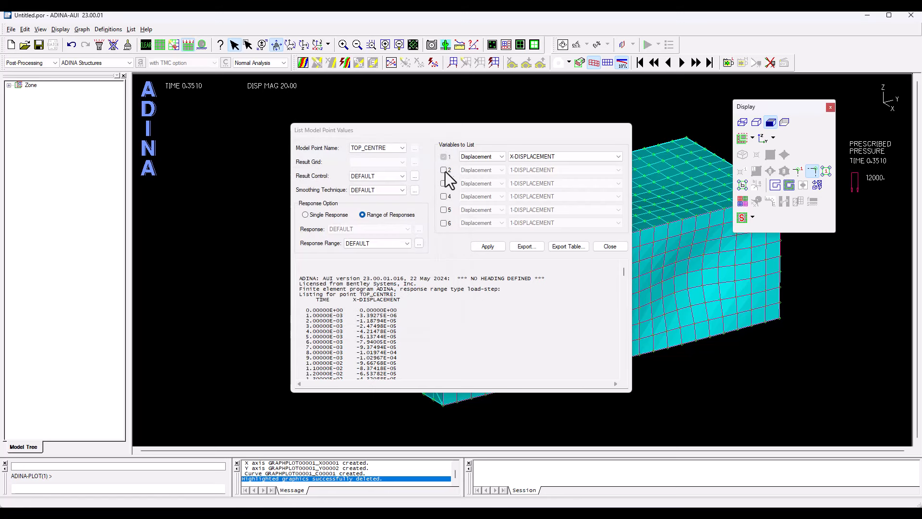
- Add Y-DISPLACEMENT and Z-DISPLACEMENT as second and third variables and list the TOP_CENTRE values again
left_click(444, 170)
left_click(443, 183)
left_click(549, 171)
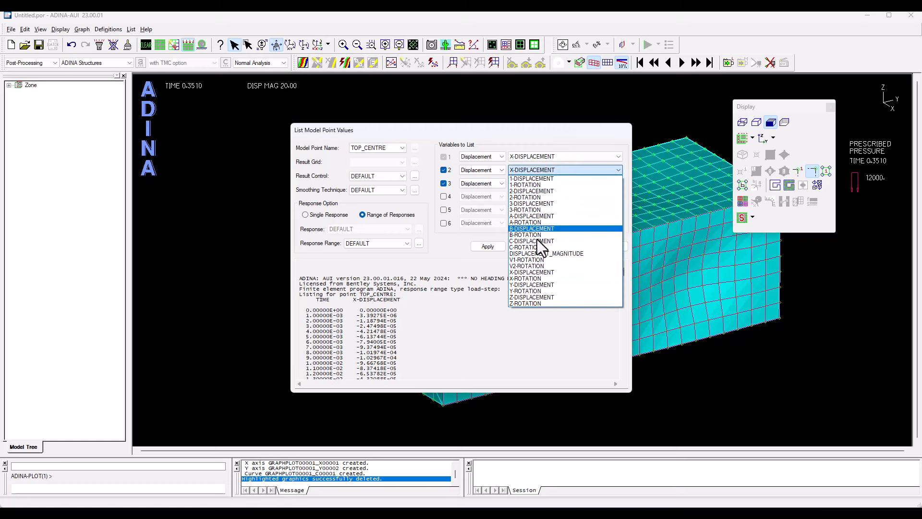
left_click(531, 282)
left_click(534, 183)
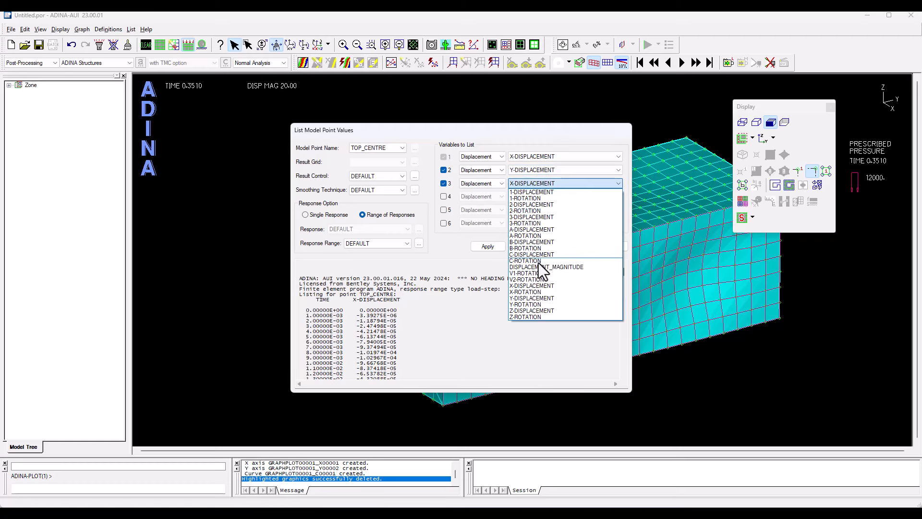
left_click(537, 311)
left_click(490, 246)
- View the three displacement components as an export table, and close it and the model point value list without exporting
left_click(569, 247)
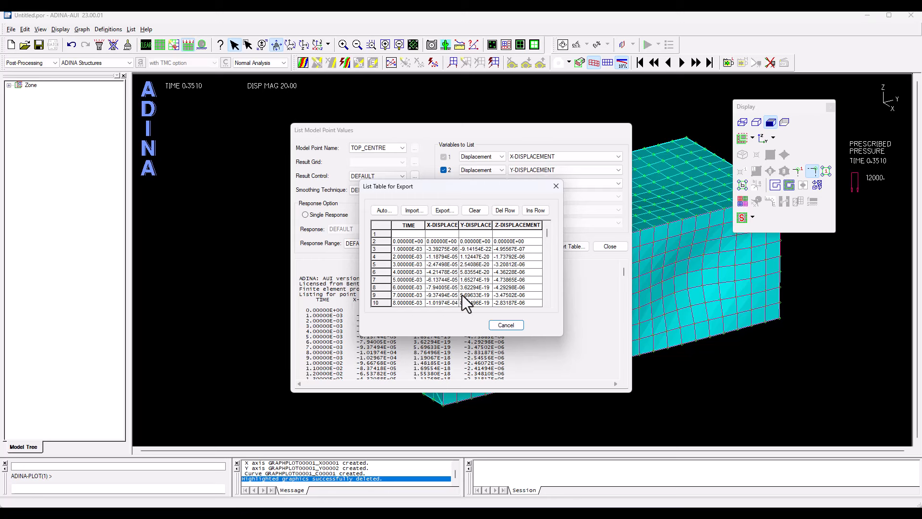
left_click(495, 326)
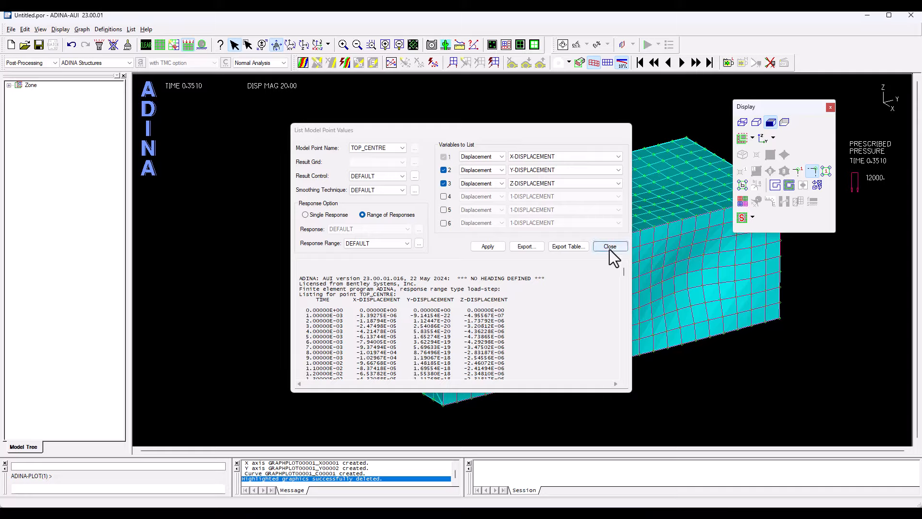
left_click(609, 248)
- Display only element group EG4, the diagonal bracing, in the mesh plot
left_click_drag(541, 260, 391, 202)
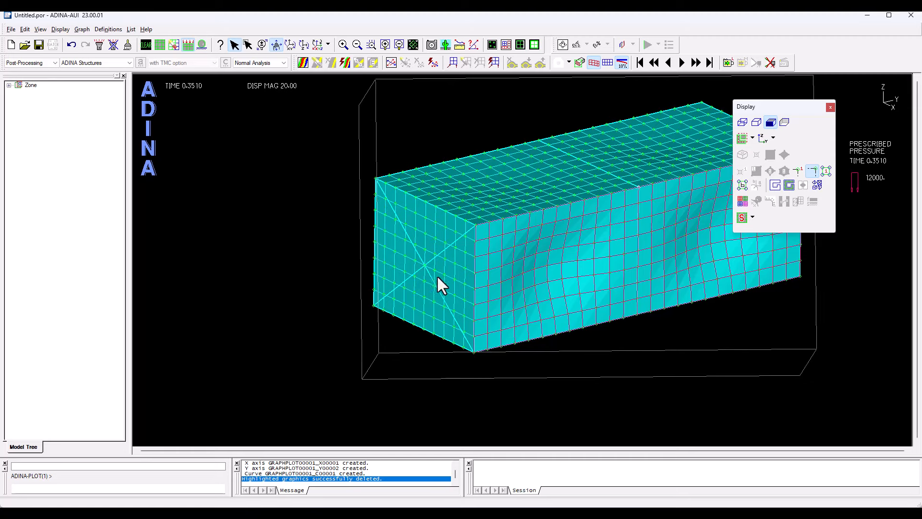
left_click_drag(431, 263, 346, 266)
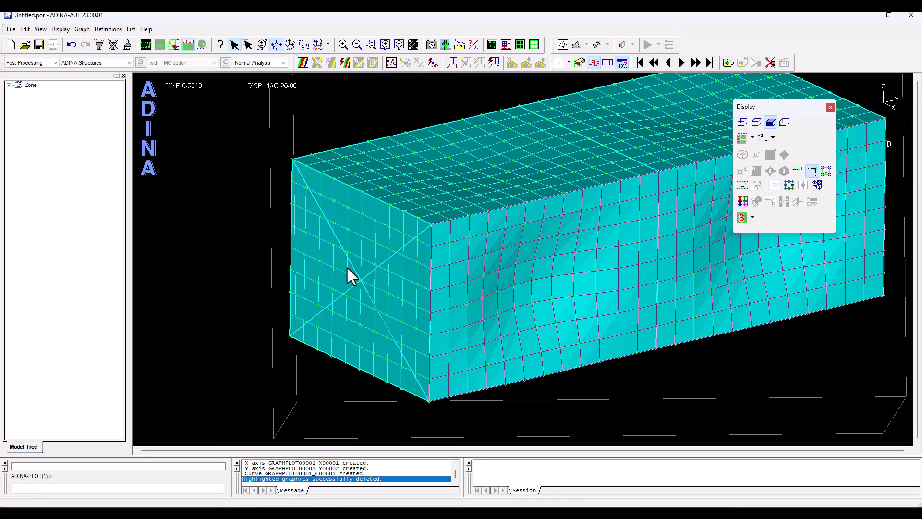
left_click(9, 86)
left_click(18, 99)
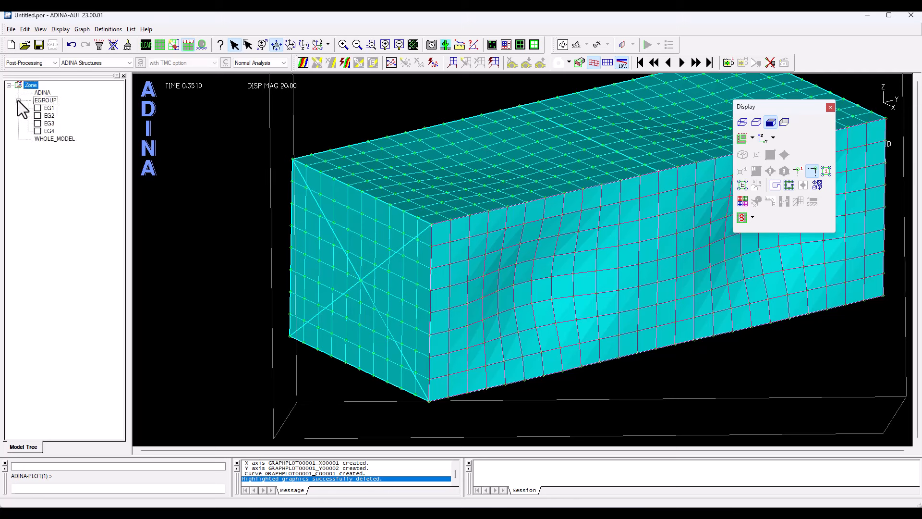
right_click(48, 132)
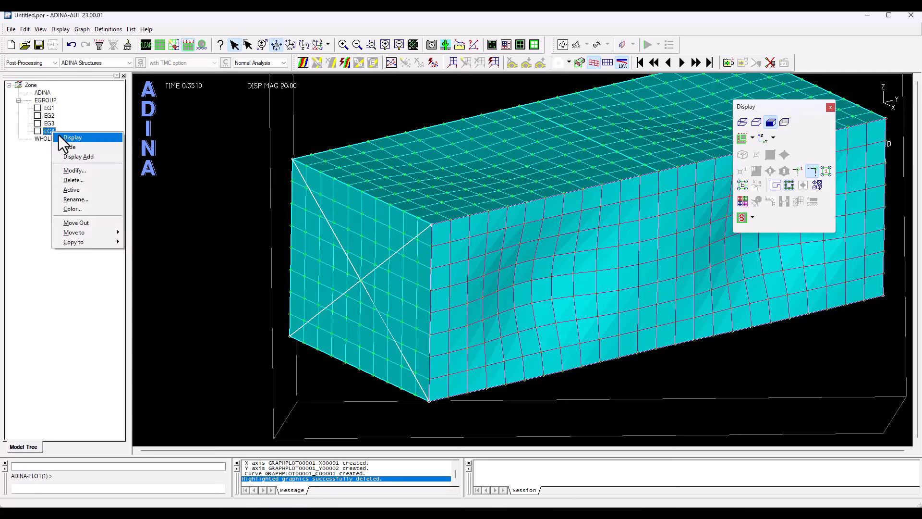
left_click(61, 138)
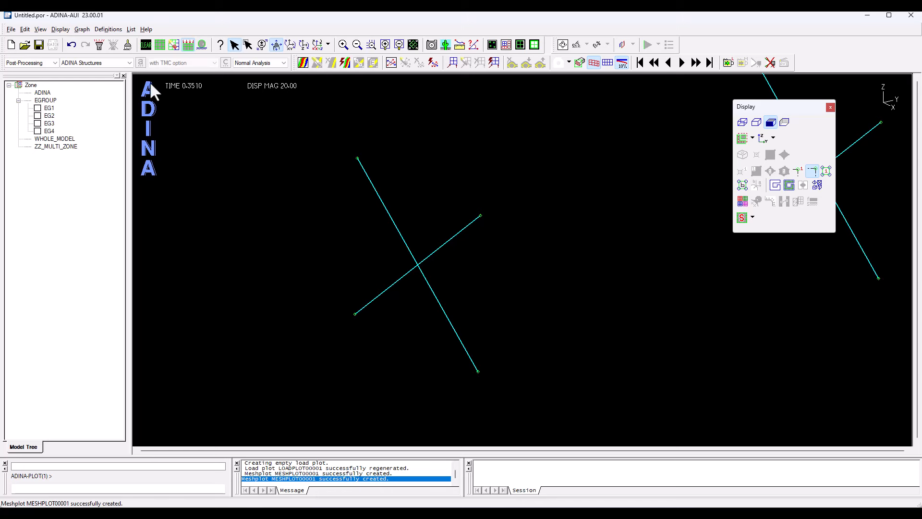
- Define an element model point named bracing in element group 4 at element 3, one of the near end's diagonals
left_click(108, 29)
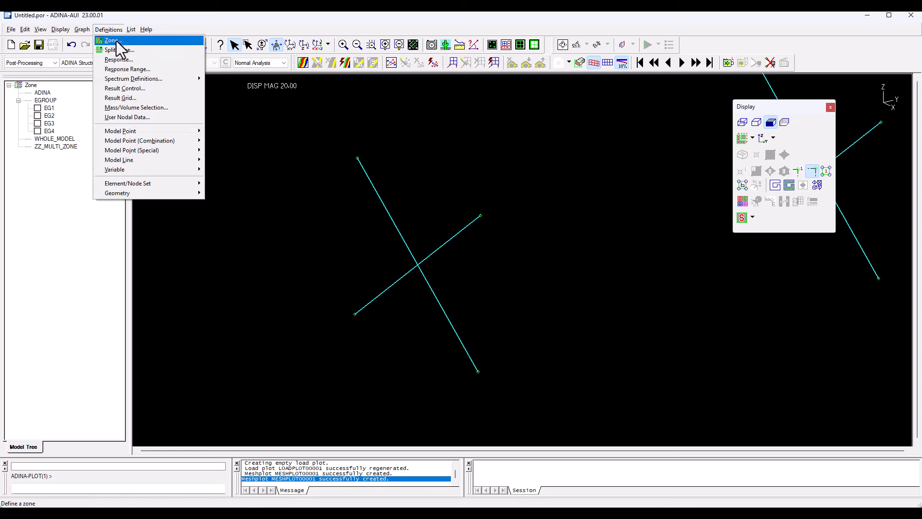
mouse_move(135, 131)
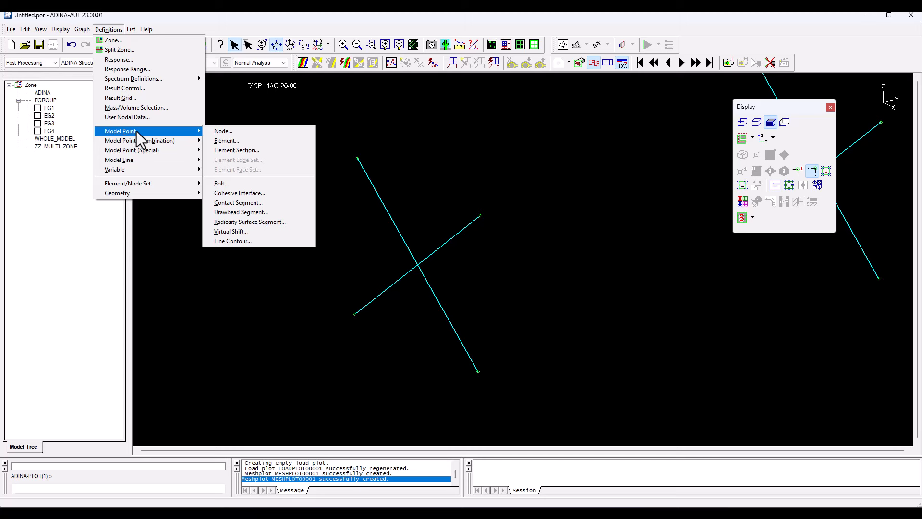
left_click(224, 141)
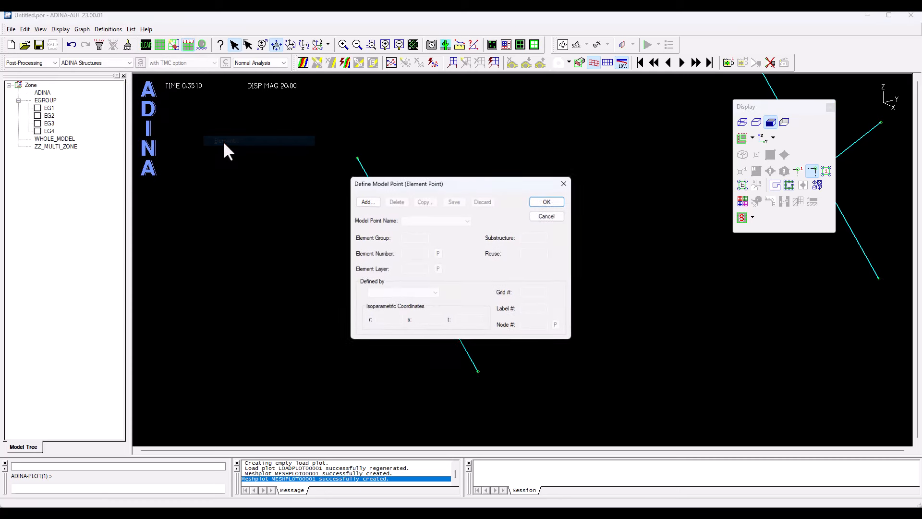
left_click(365, 202)
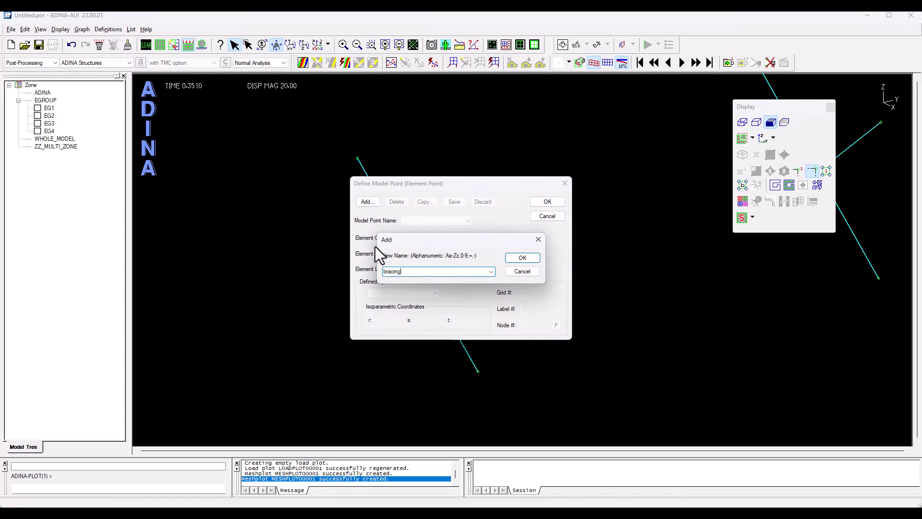
key("Return")
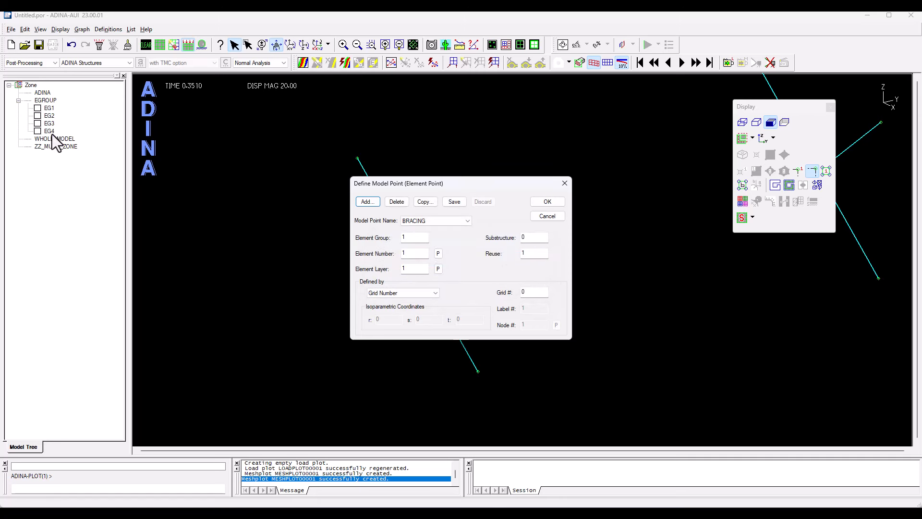
double_click(406, 238)
type("4")
left_click(438, 254)
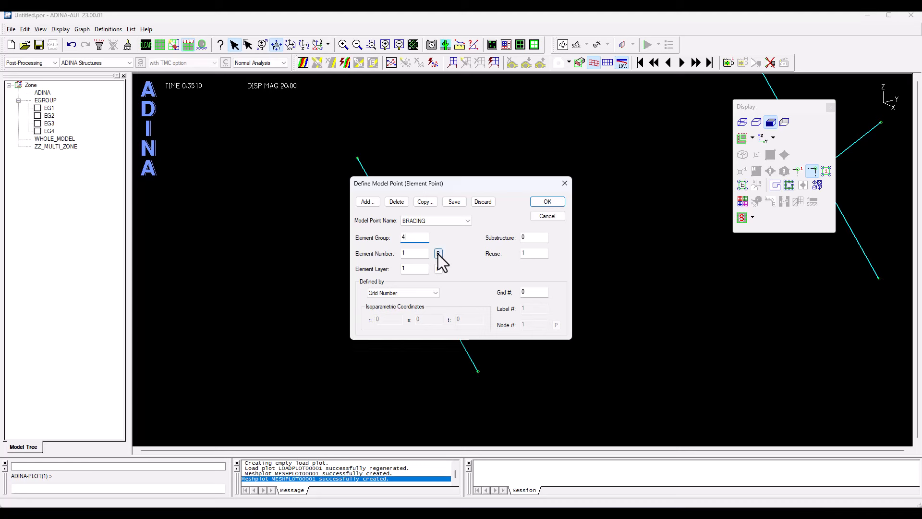
left_click(383, 195)
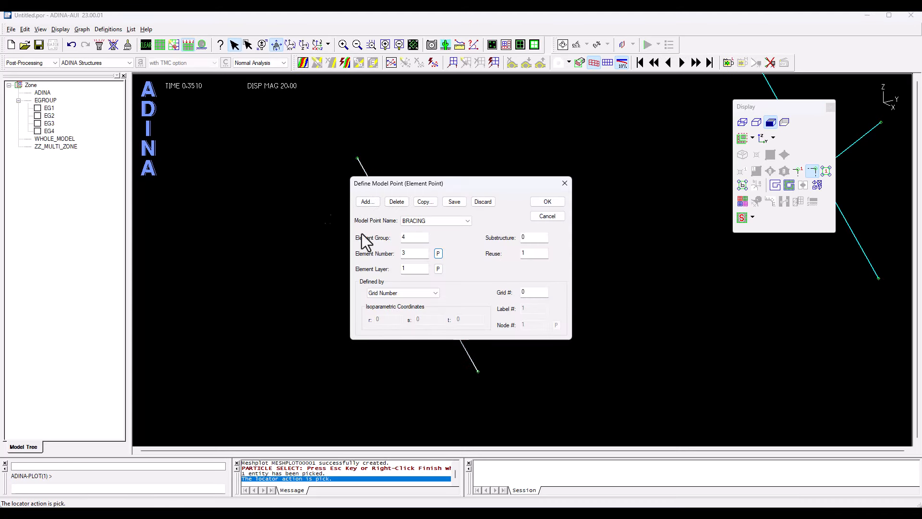
left_click(547, 202)
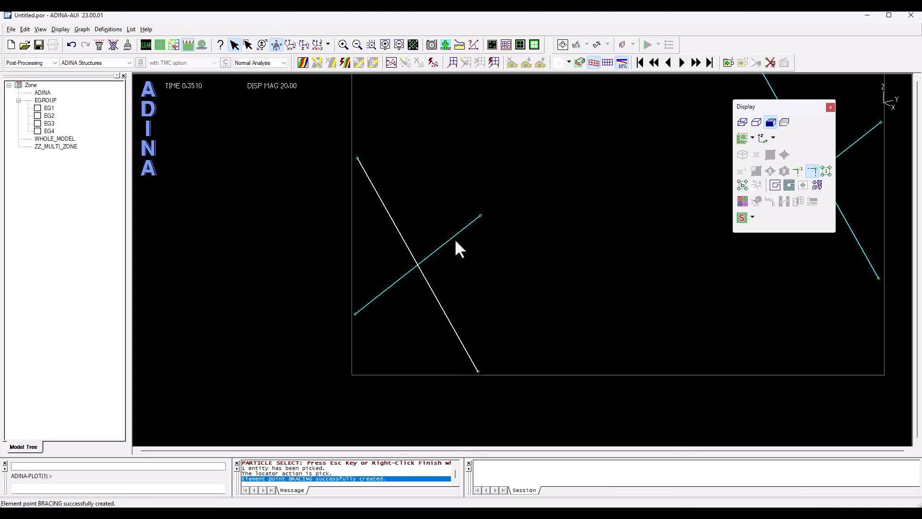
- Plot a model point response curve of FORCE-R against TIME for the BRACING point
left_click_drag(480, 213, 589, 305)
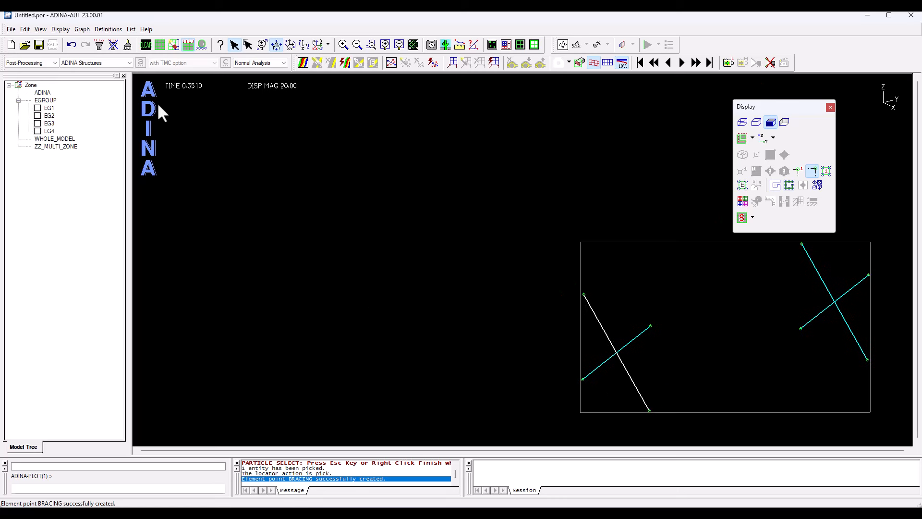
left_click(82, 30)
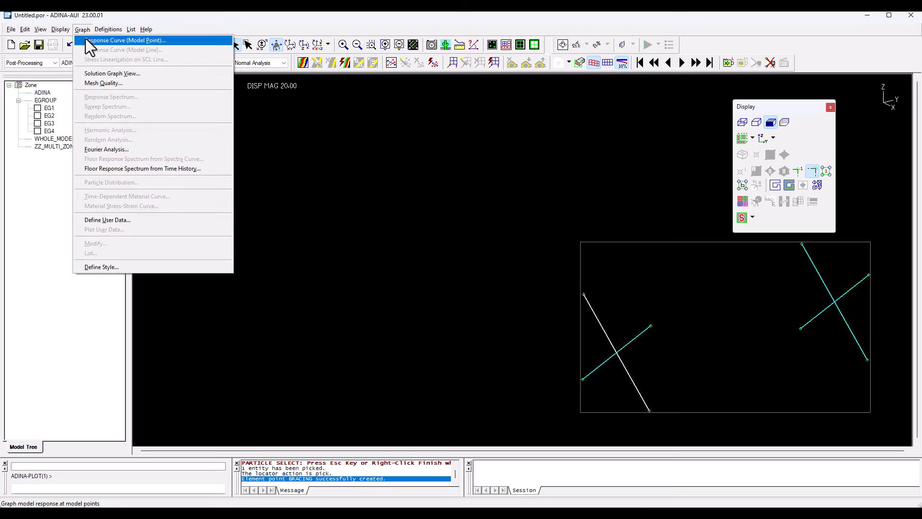
left_click(86, 39)
left_click_drag(469, 167, 343, 121)
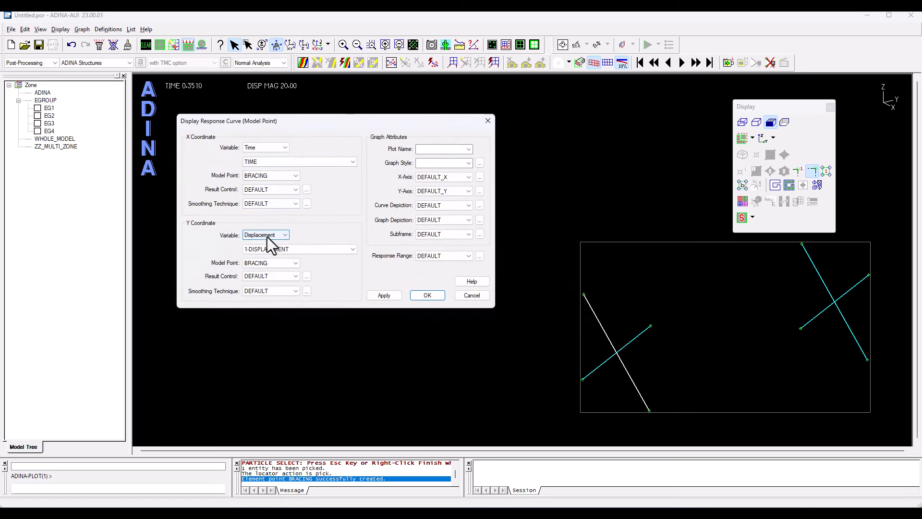
left_click(273, 262)
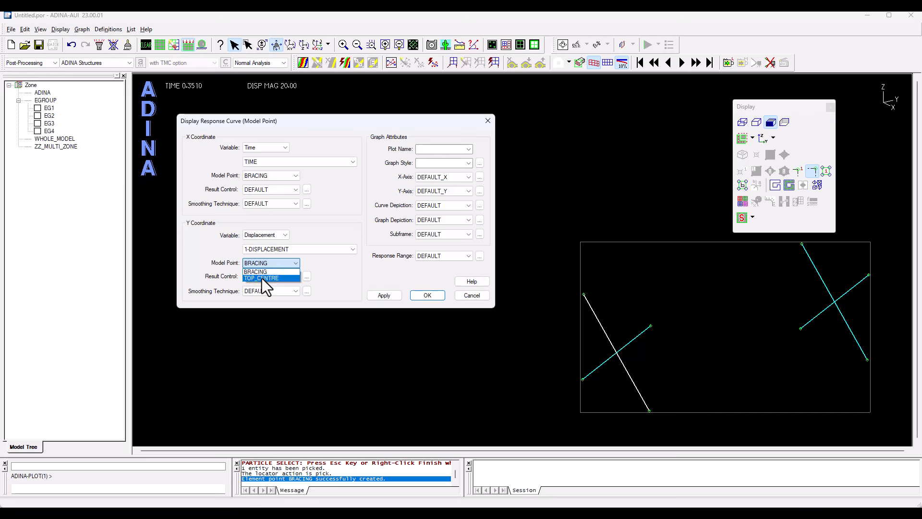
key("Escape")
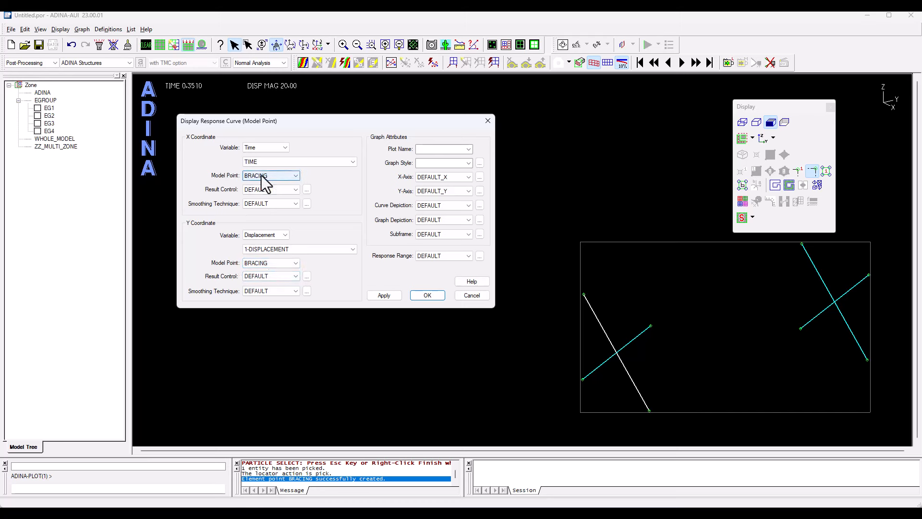
left_click(277, 235)
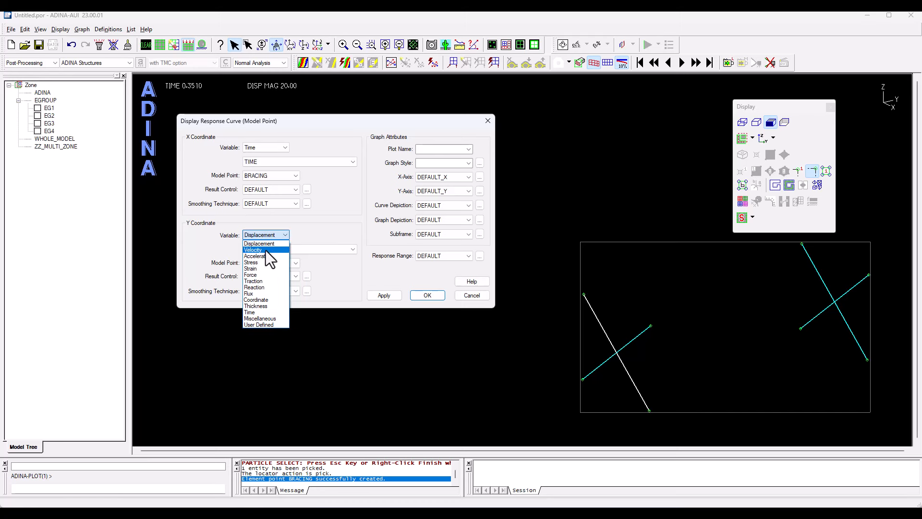
left_click(254, 275)
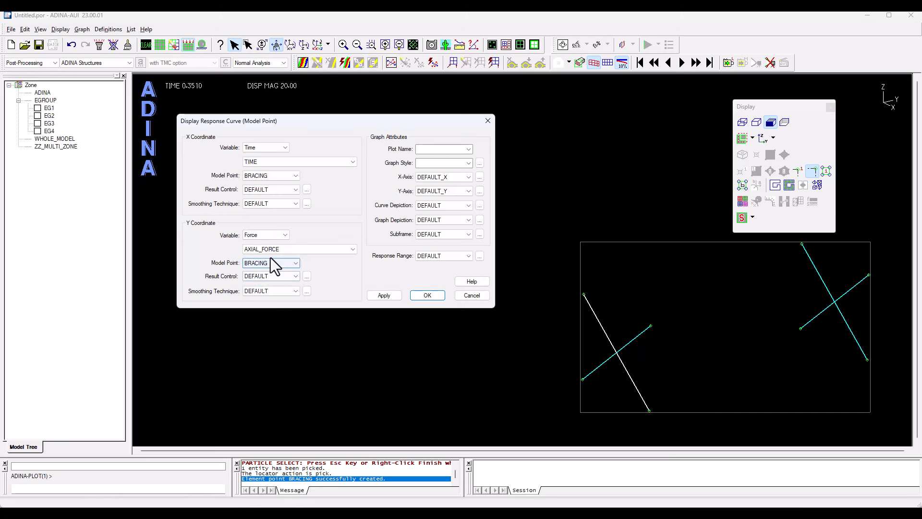
left_click(307, 249)
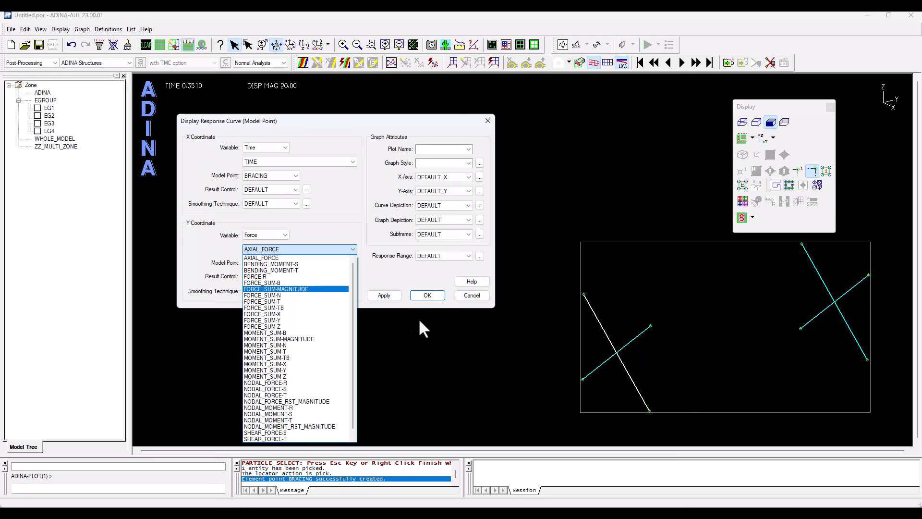
left_click(269, 277)
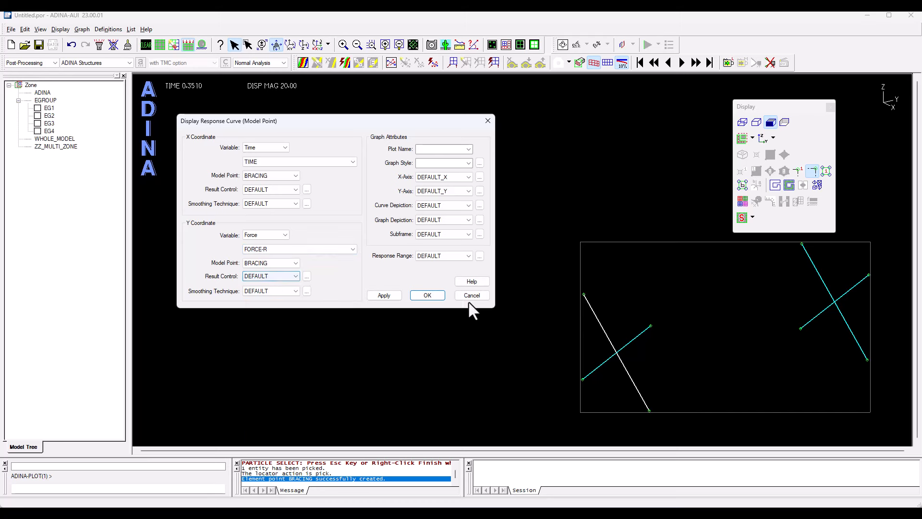
left_click(431, 294)
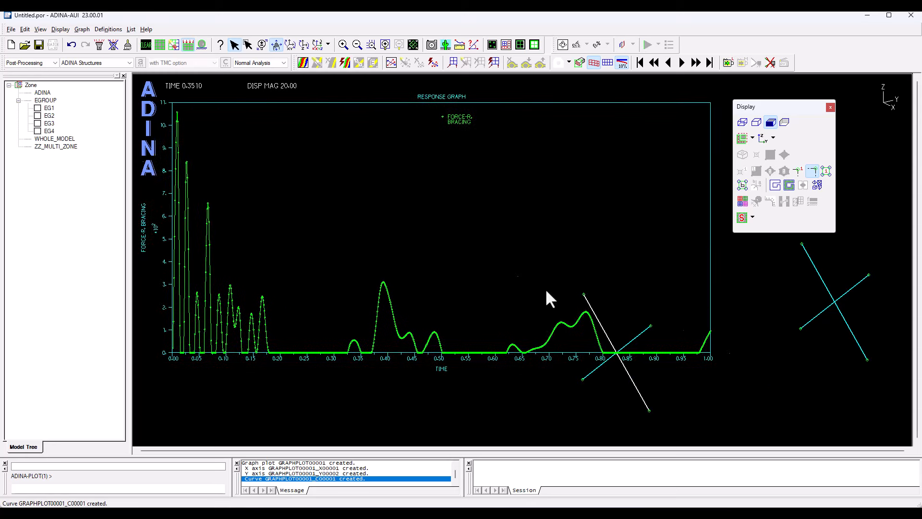
- Shrink the bracing mesh plot into the empty area of the response graph, and reposition and slightly enlarge the graph
left_click(589, 304)
left_click_drag(587, 301, 521, 230)
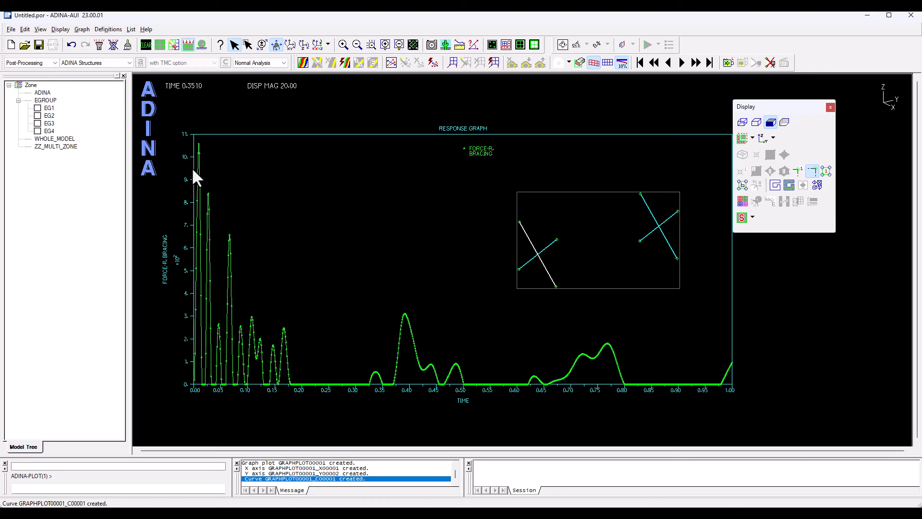
left_click_drag(191, 167, 243, 170)
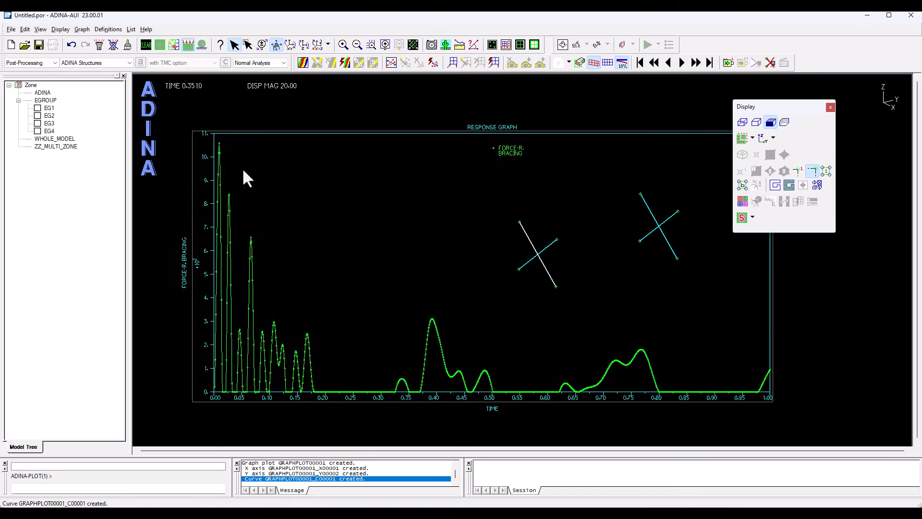
left_click(508, 421)
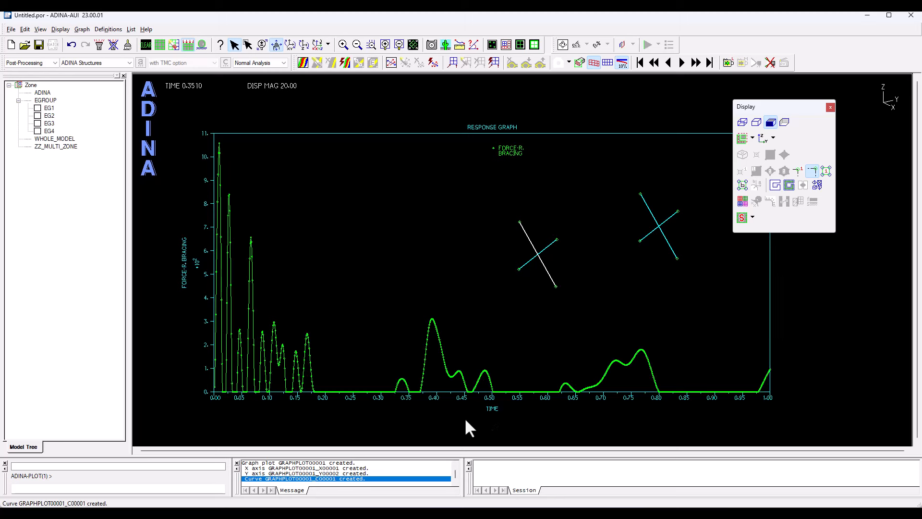